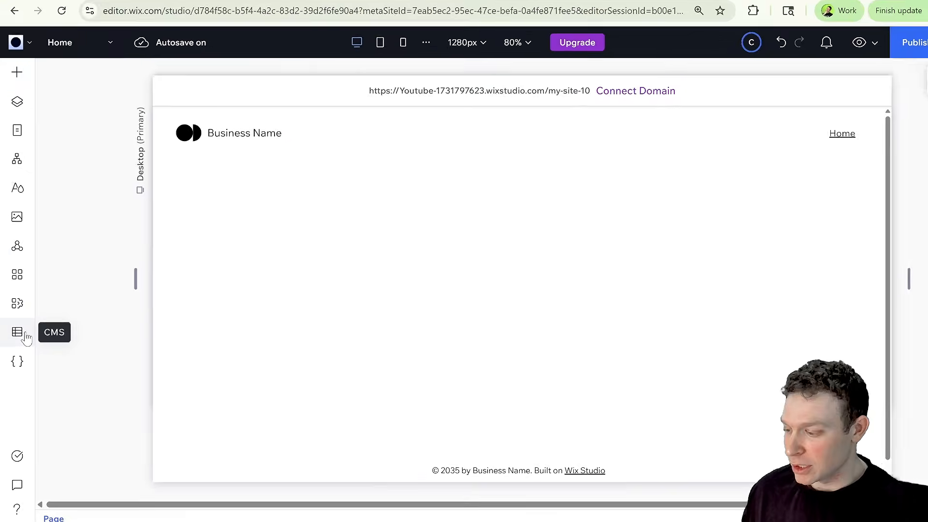
Add a Manage item dynamic page for the Movies collection from the CMS collections list.
click(25, 337)
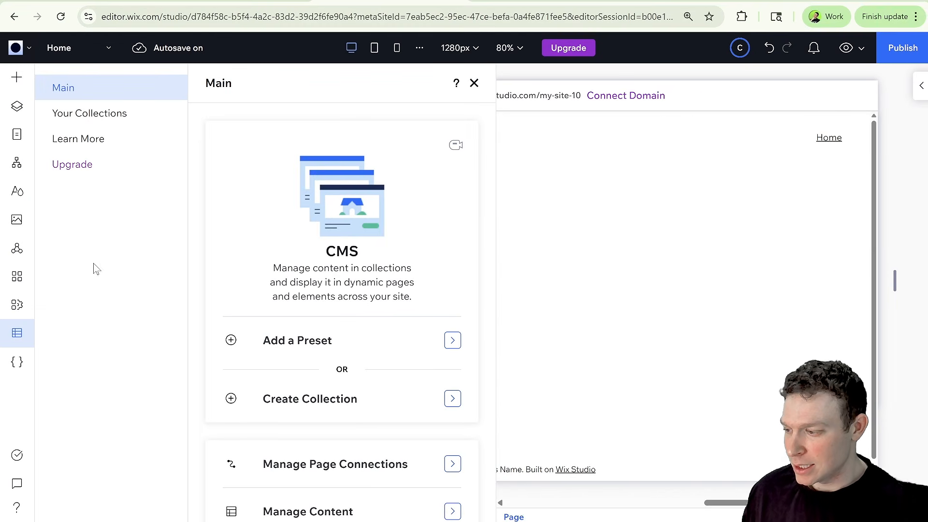
click(115, 116)
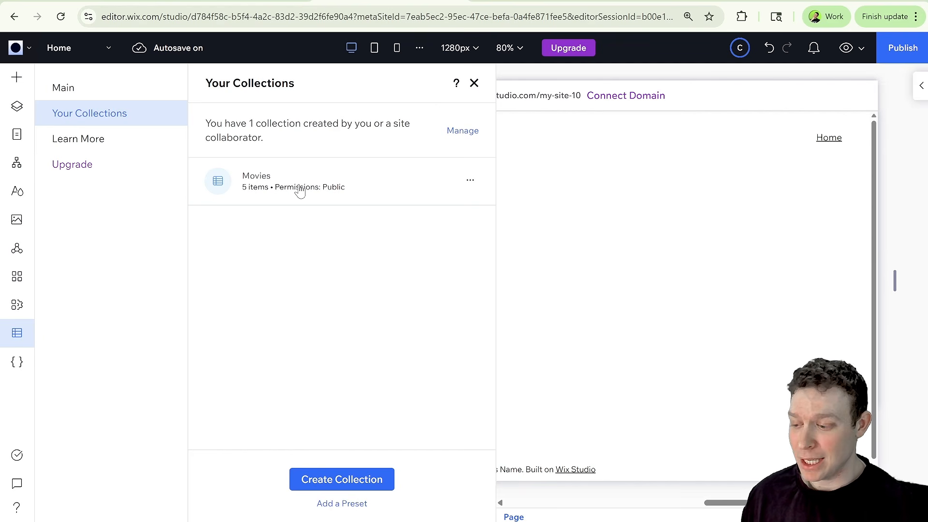
click(470, 183)
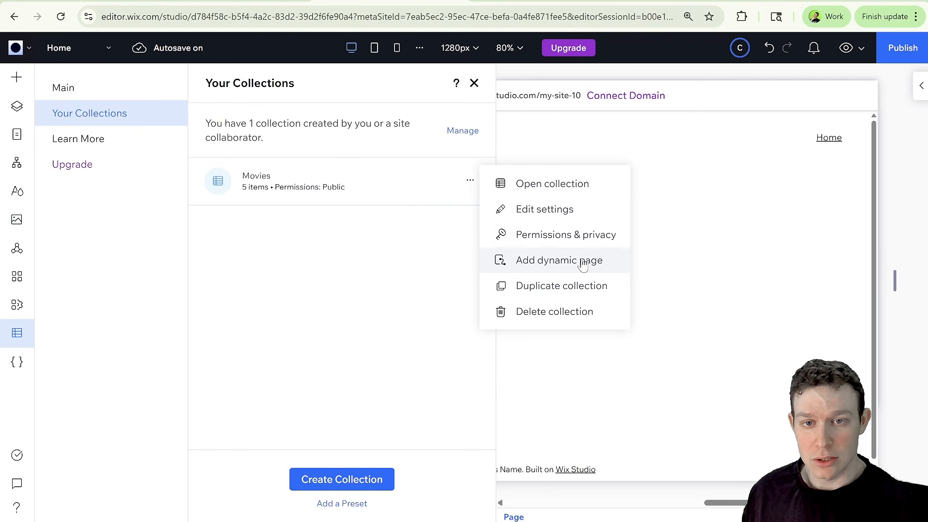
click(583, 265)
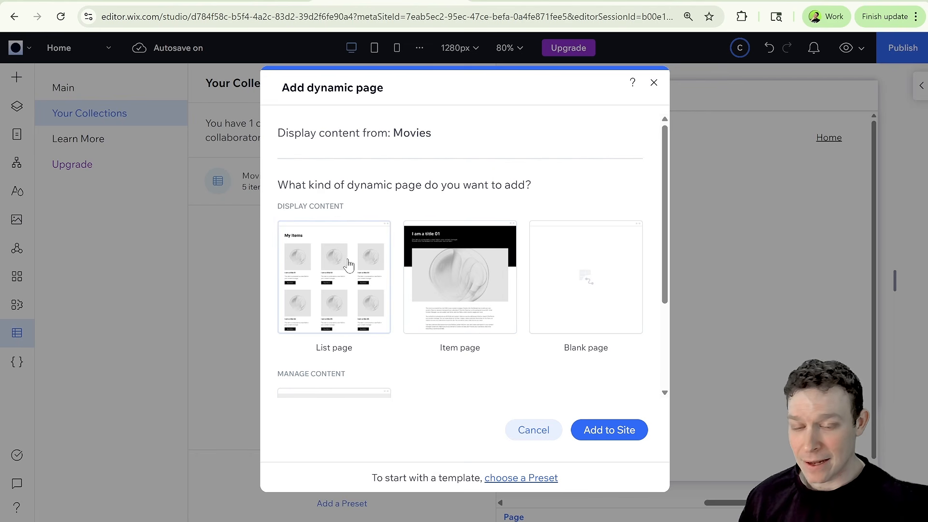
scroll(308, 270, down, 3)
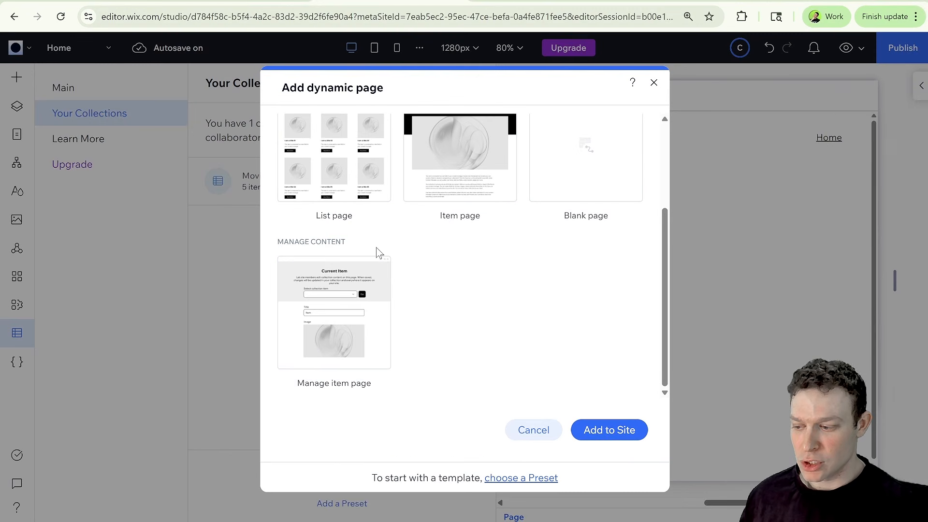
scroll(526, 200, up, 3)
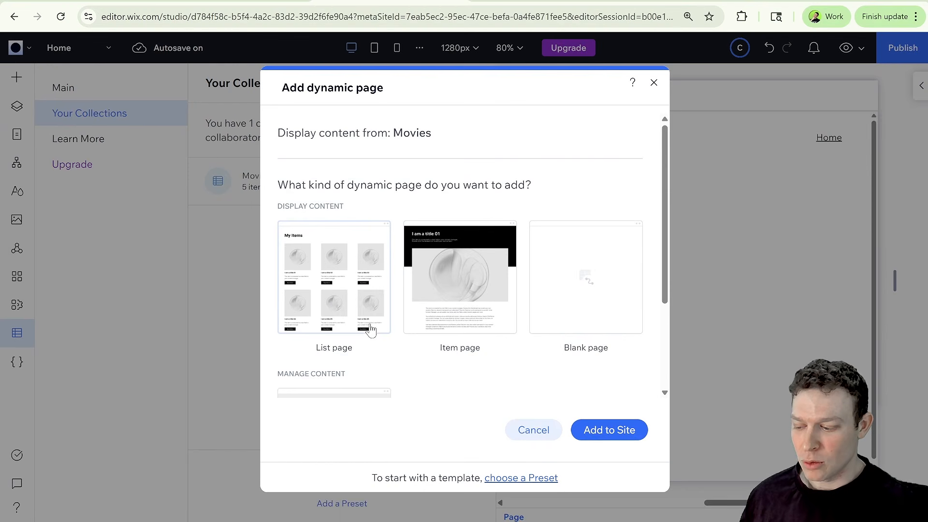
scroll(555, 512, down, 3)
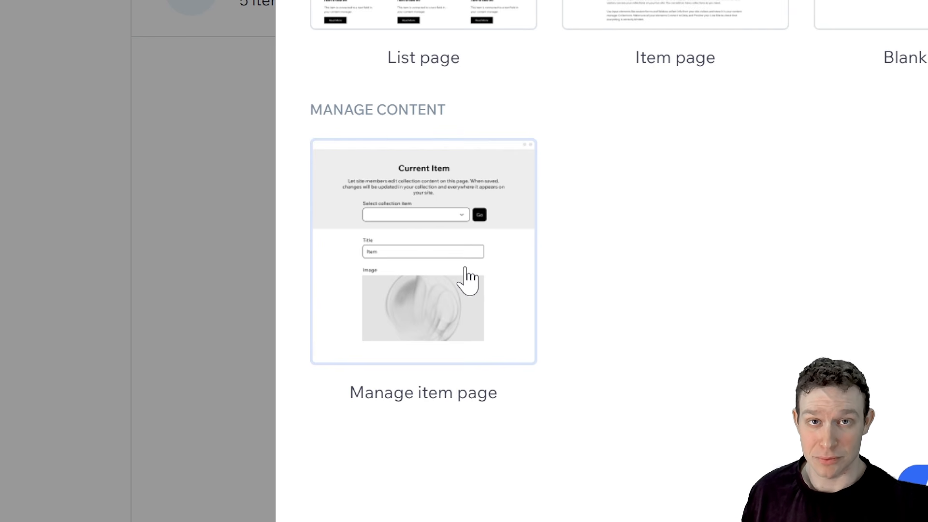
click(466, 269)
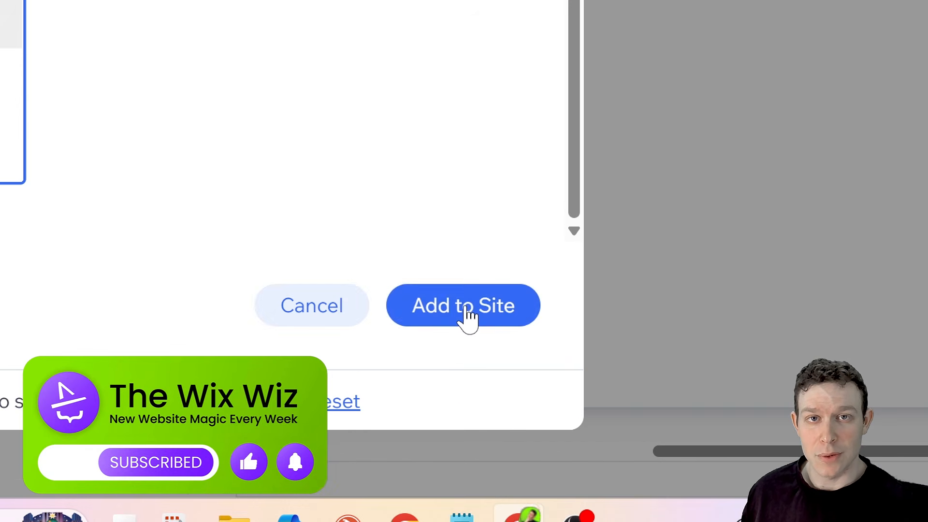
click(610, 429)
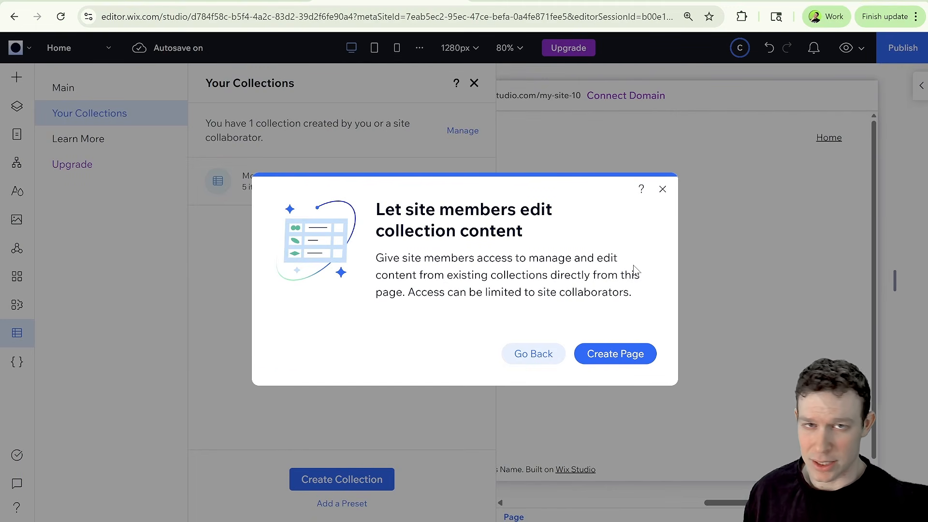
click(633, 358)
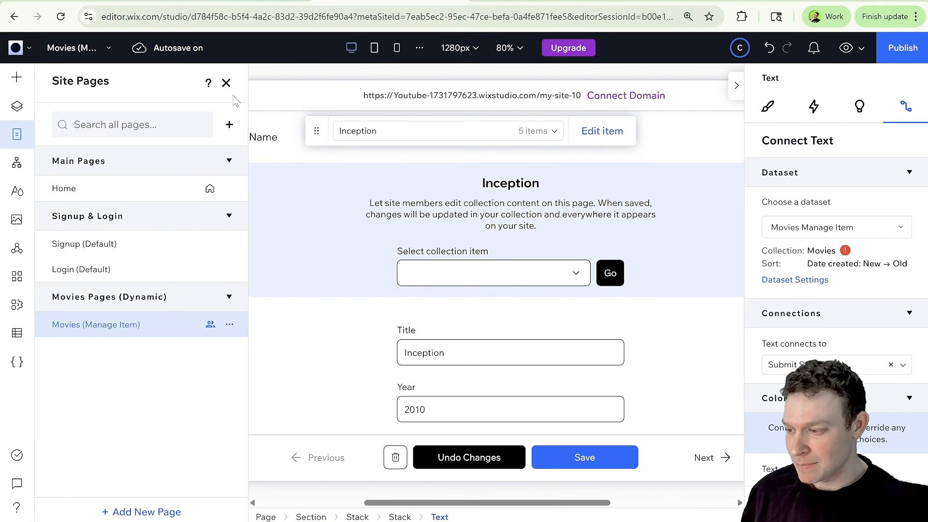
Close the side panels and inspect the page's header section and its item-selector stack.
click(227, 85)
click(735, 86)
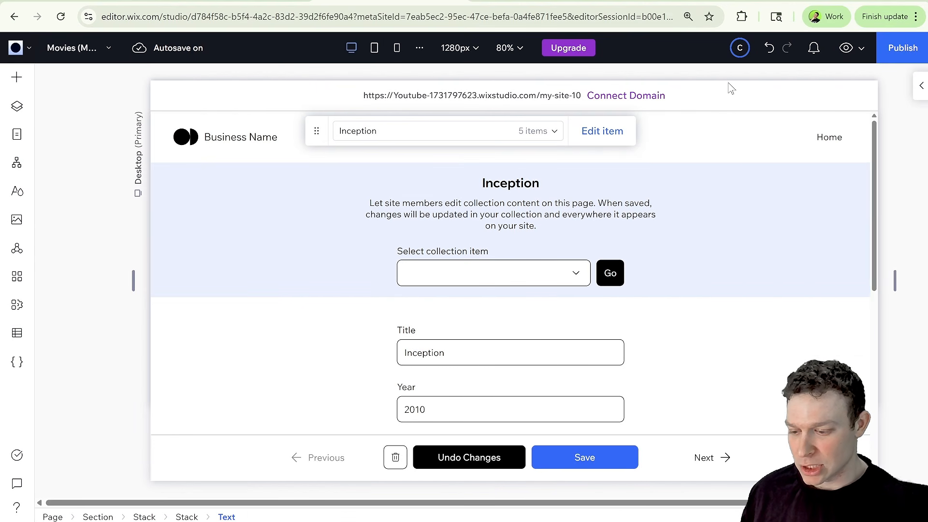
scroll(639, 268, down, 1)
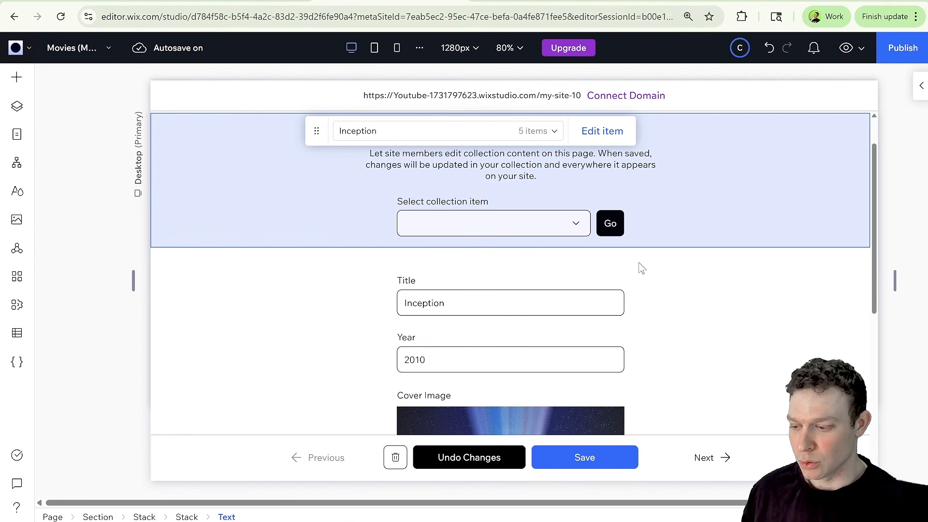
scroll(639, 268, up, 1)
click(311, 235)
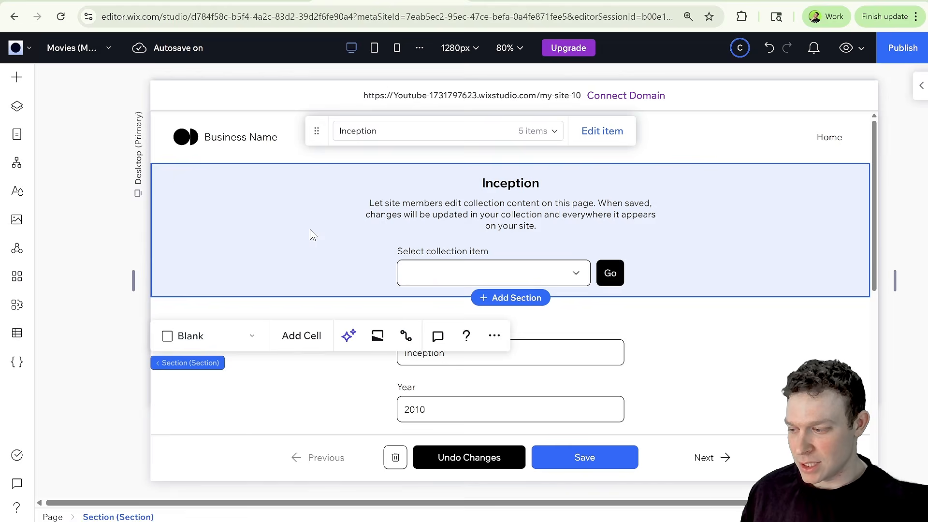
click(534, 263)
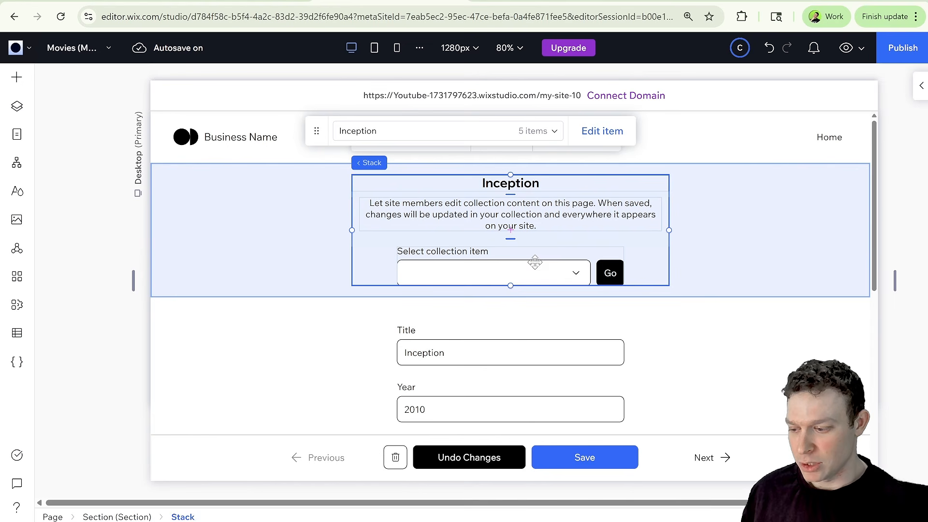
click(497, 265)
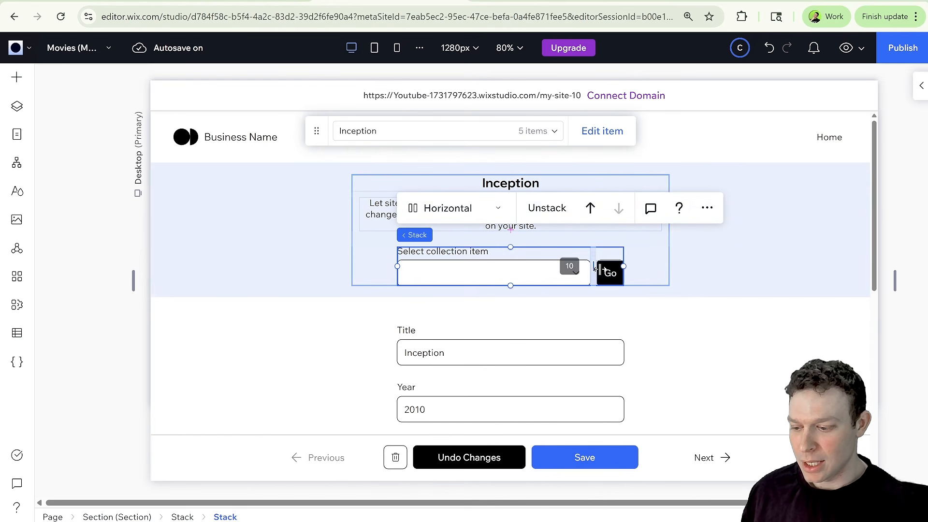
Inspect the stacked form fields and the bottom button bar of the manage item page.
scroll(551, 312, down, 3)
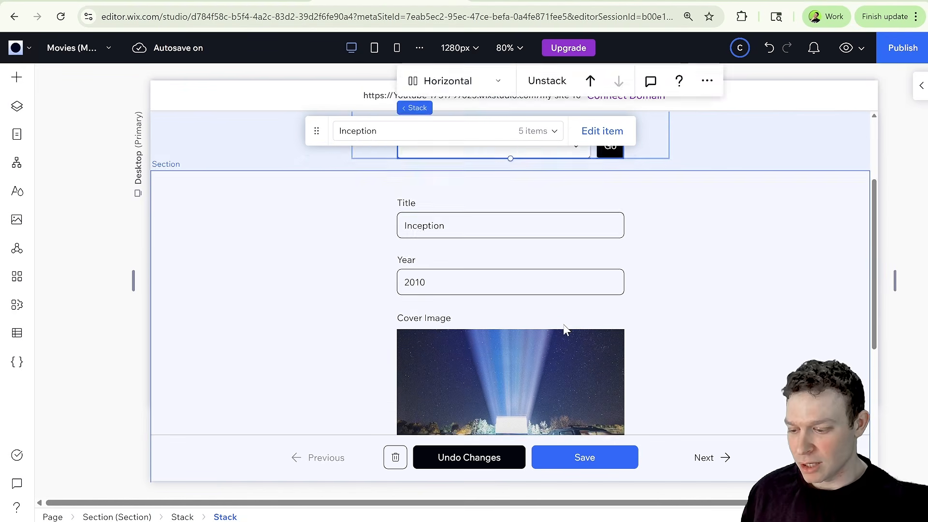
click(569, 221)
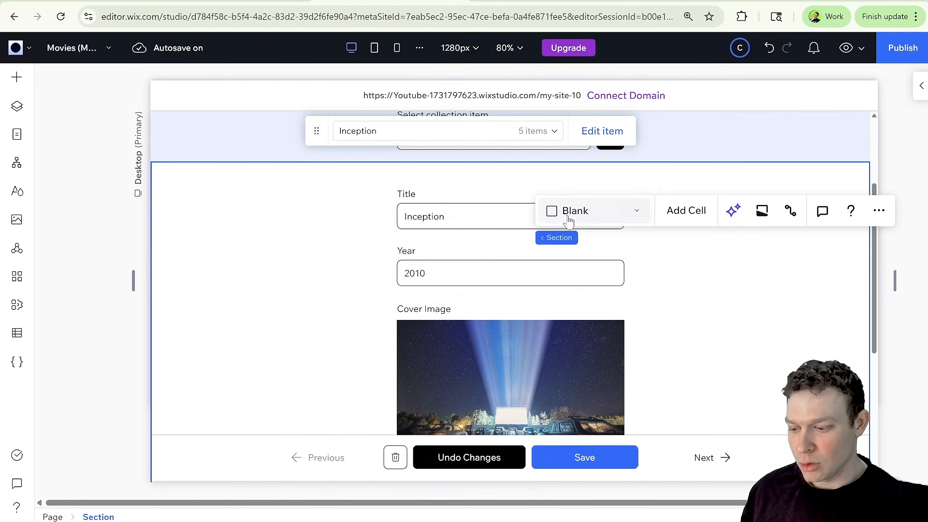
click(417, 217)
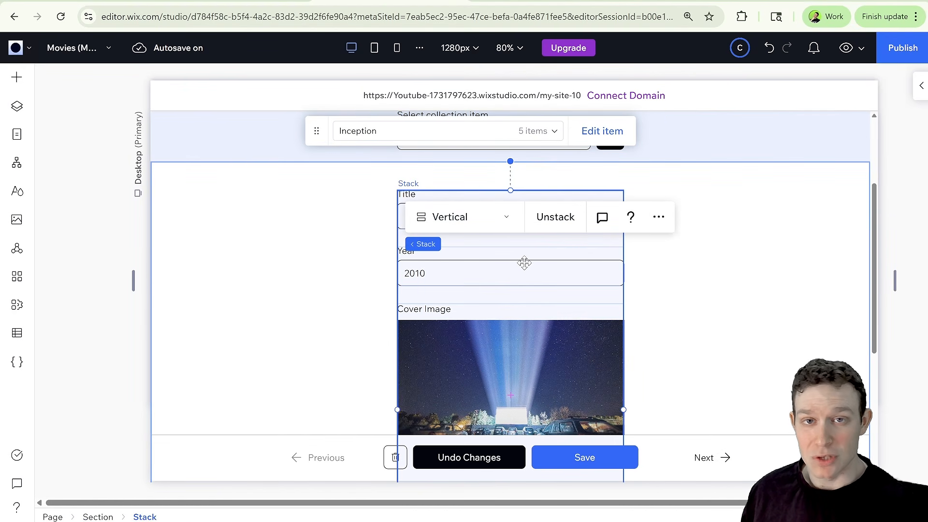
scroll(515, 290, down, 5)
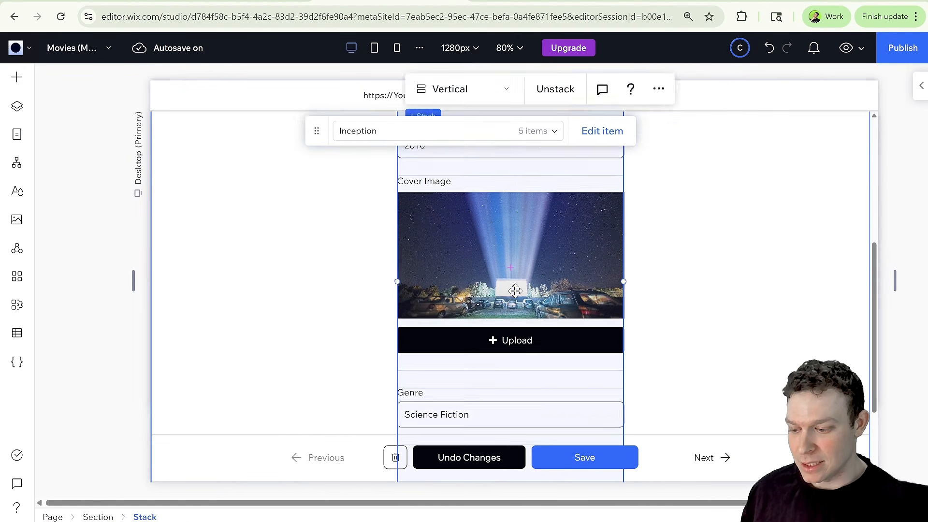
scroll(515, 290, down, 1)
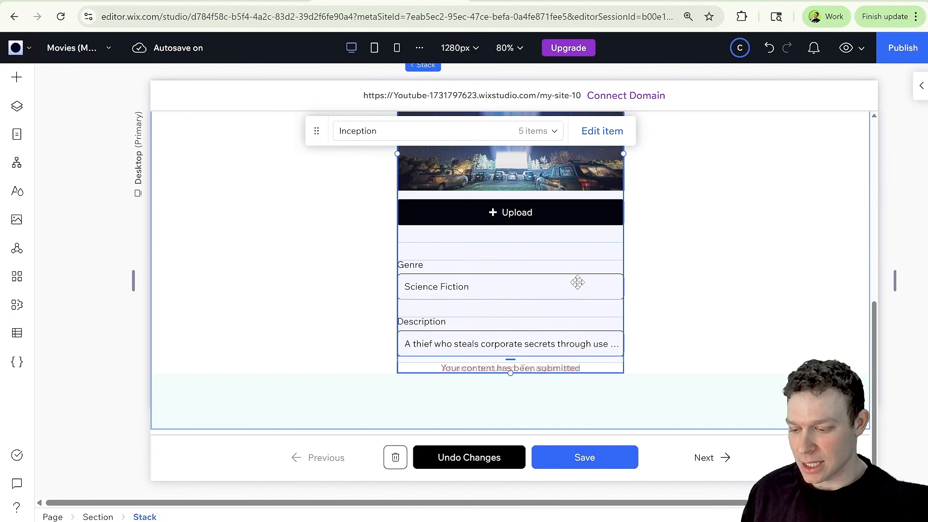
scroll(653, 287, up, 6)
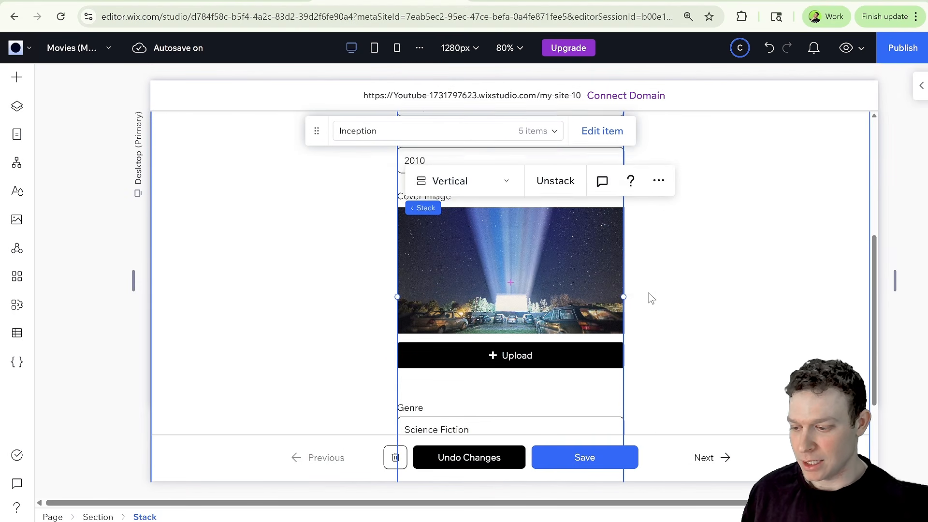
click(406, 196)
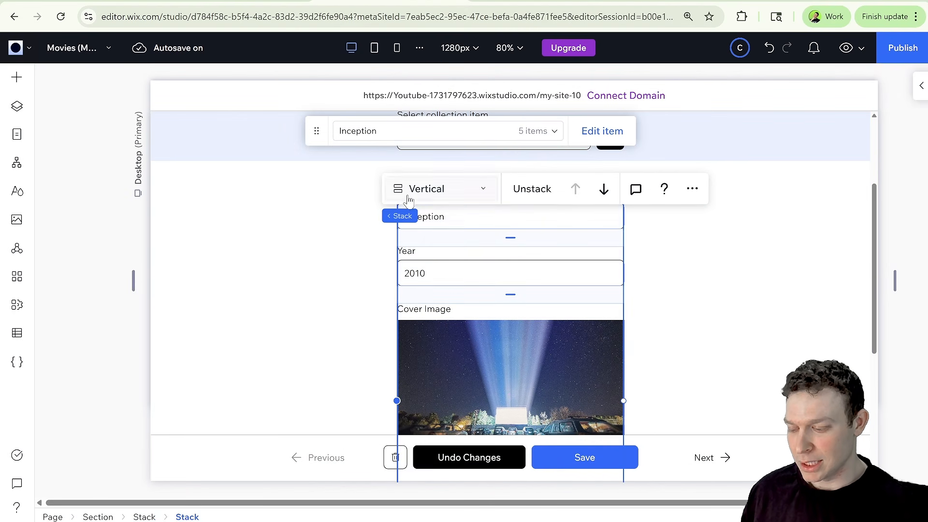
click(415, 215)
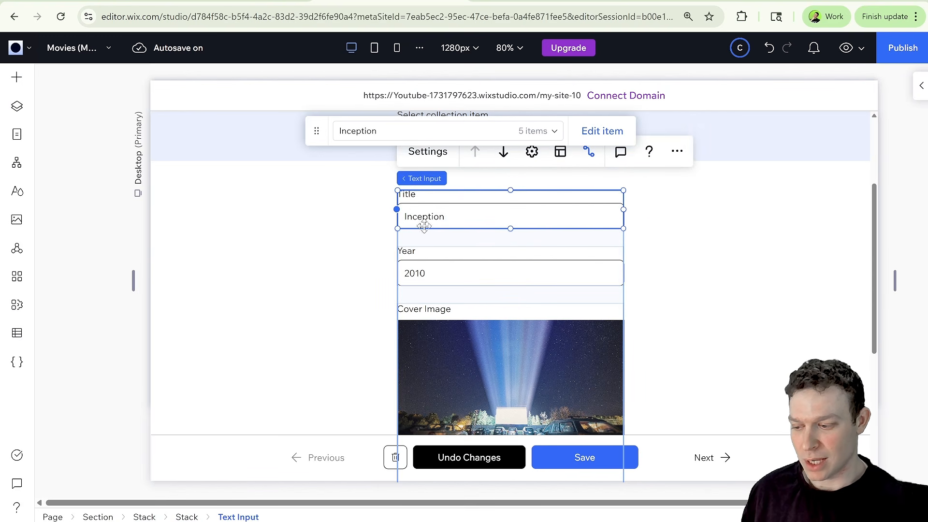
click(414, 271)
scroll(427, 275, down, 2)
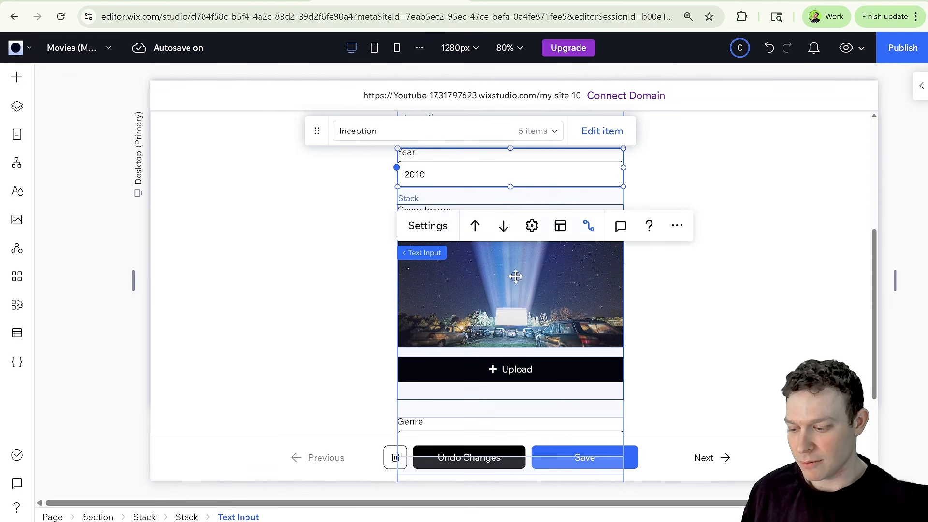
scroll(556, 348, down, 3)
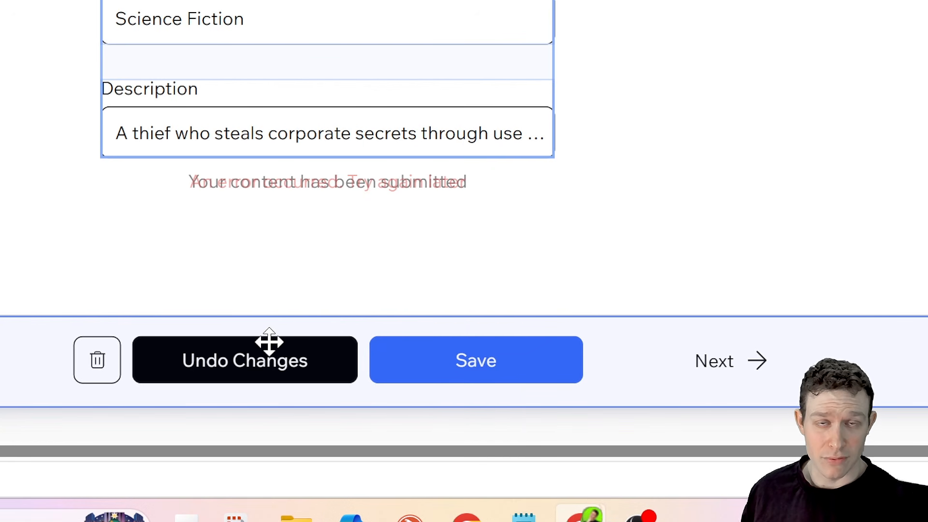
click(102, 362)
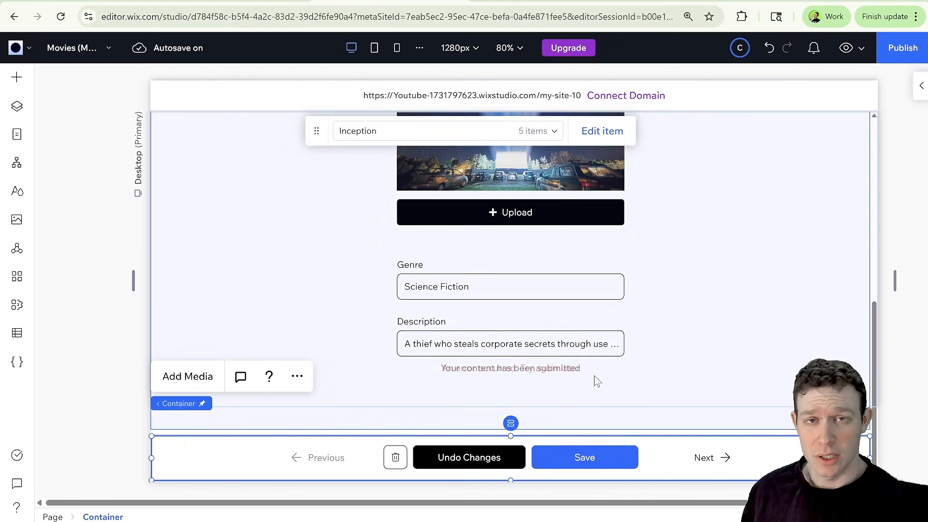
scroll(595, 379, up, 6)
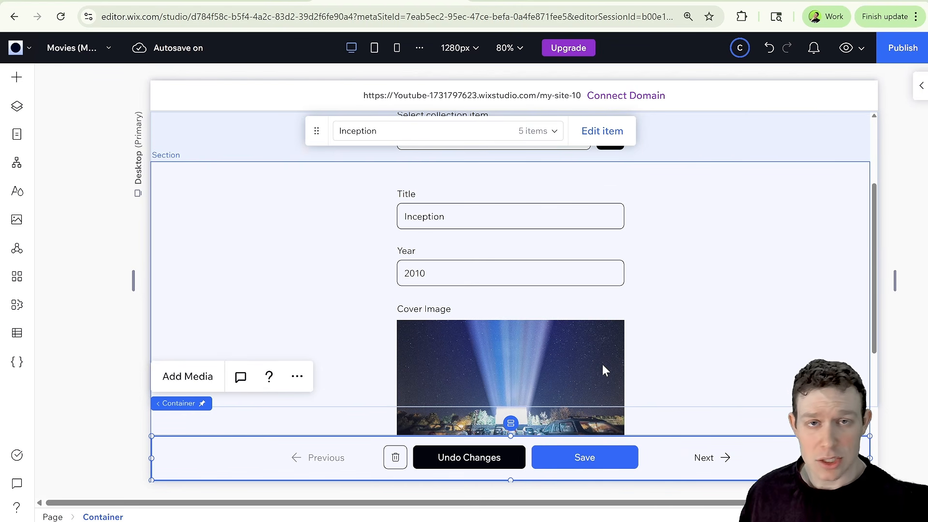
Preview the manage item page and scroll through its content.
click(847, 49)
scroll(477, 357, up, 4)
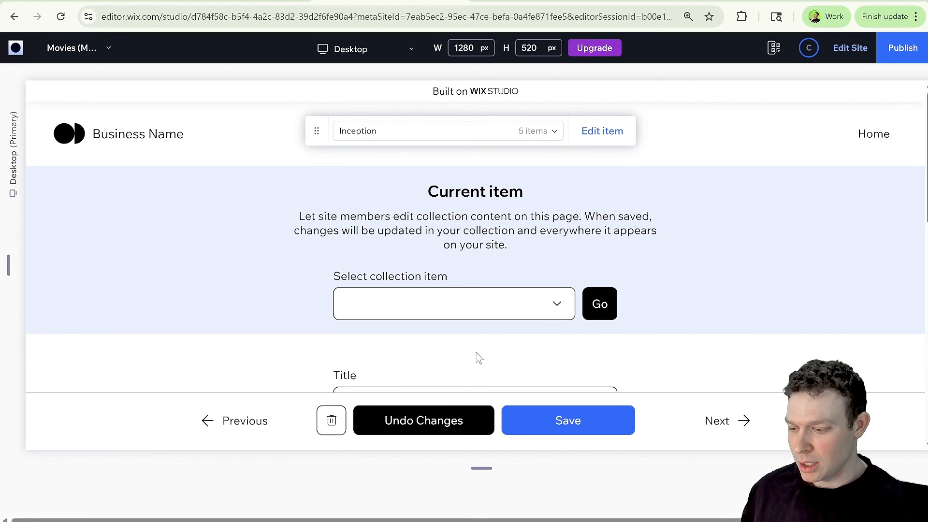
scroll(463, 217, down, 2)
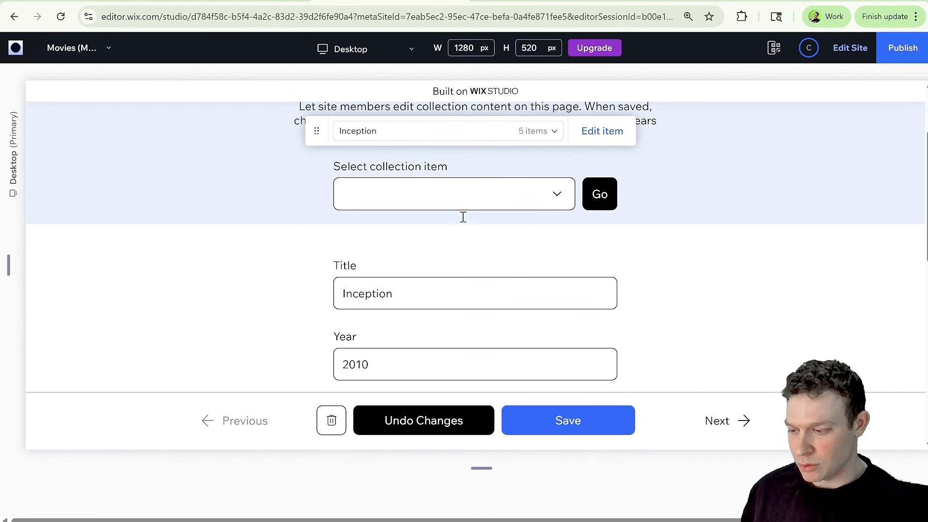
scroll(377, 162, up, 2)
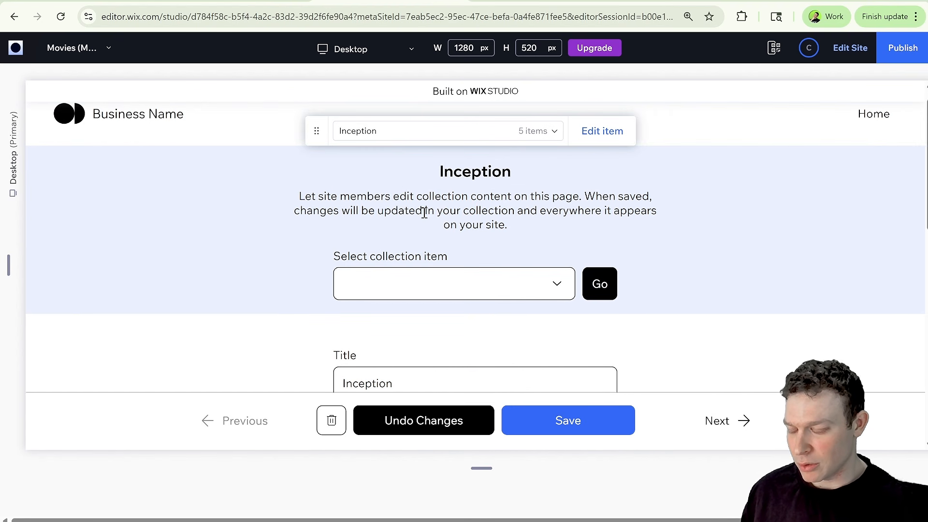
Open the collection item lists in the preview to view the available movies.
click(464, 129)
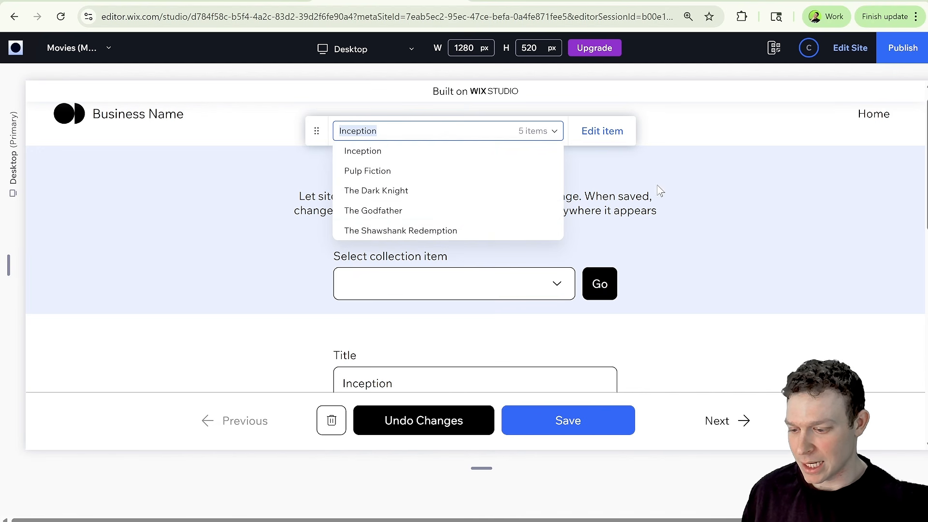
click(558, 286)
click(556, 283)
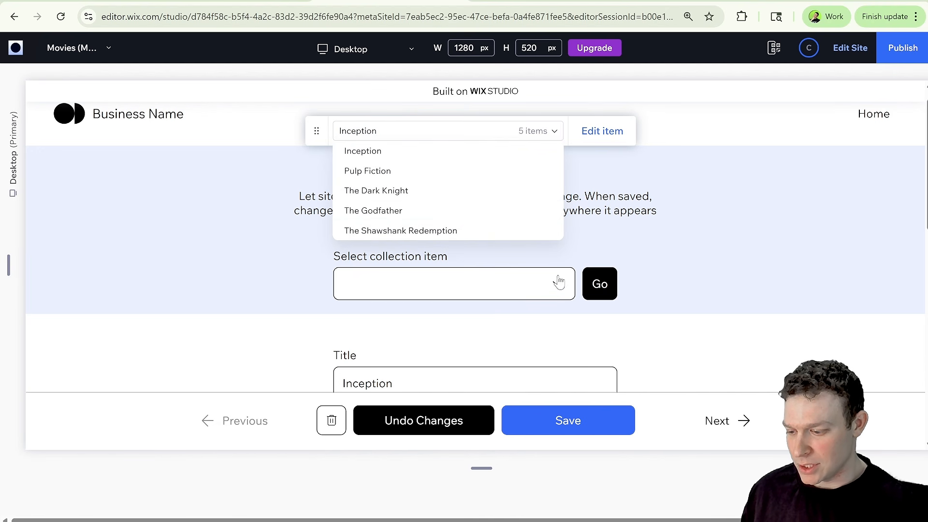
click(505, 298)
scroll(628, 294, down, 3)
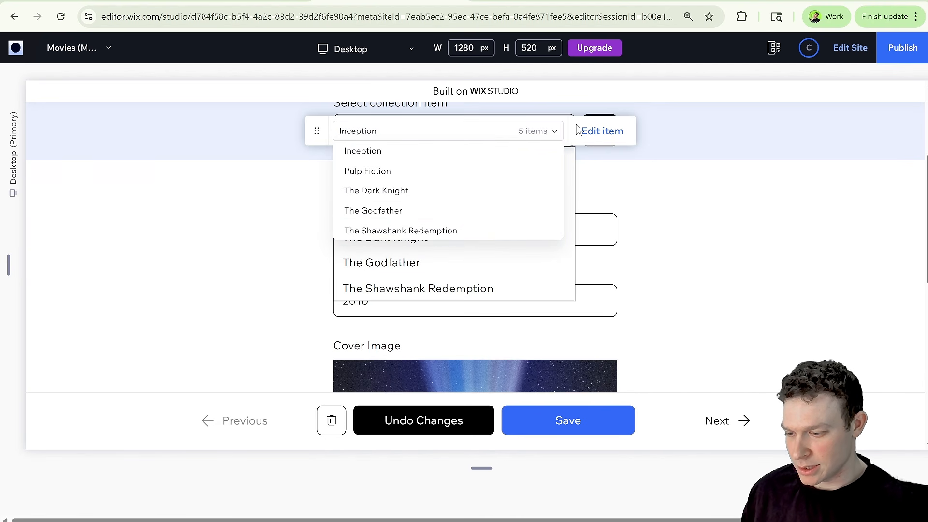
click(558, 131)
click(554, 132)
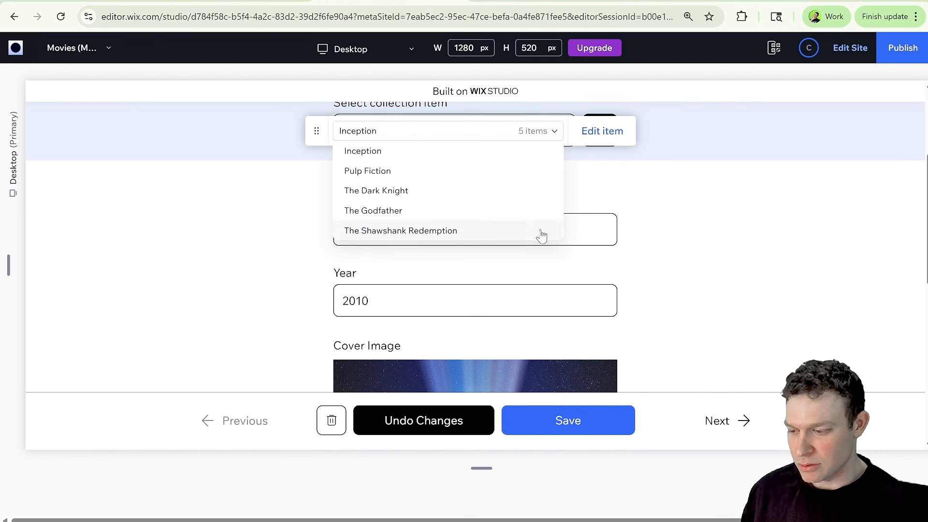
click(317, 131)
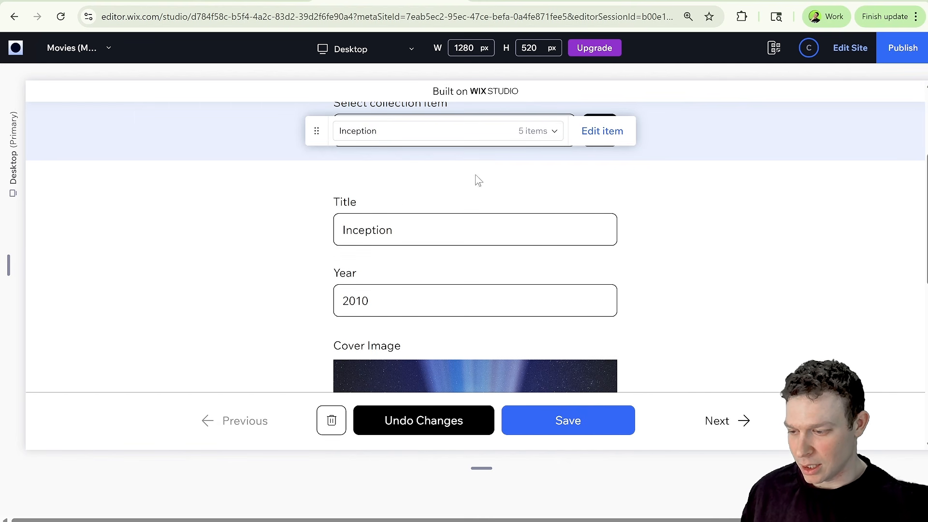
In the preview, pick Pulp Fiction in the collection item selector and go to that item.
scroll(491, 217, up, 3)
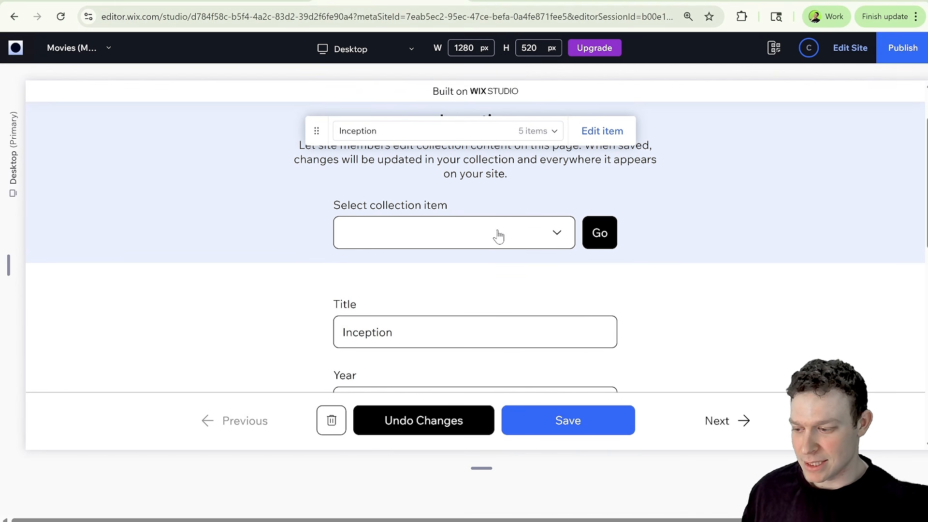
scroll(497, 234, down, 3)
scroll(517, 234, up, 3)
click(551, 245)
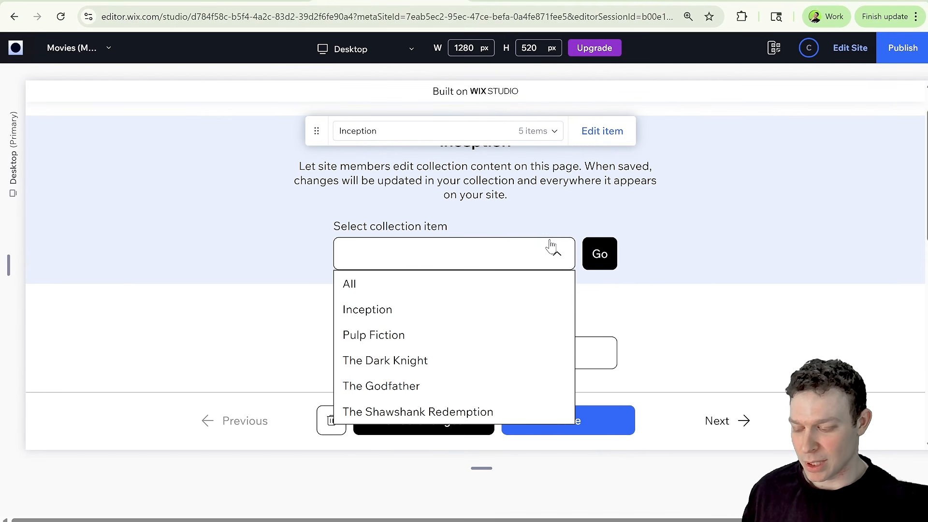
click(419, 335)
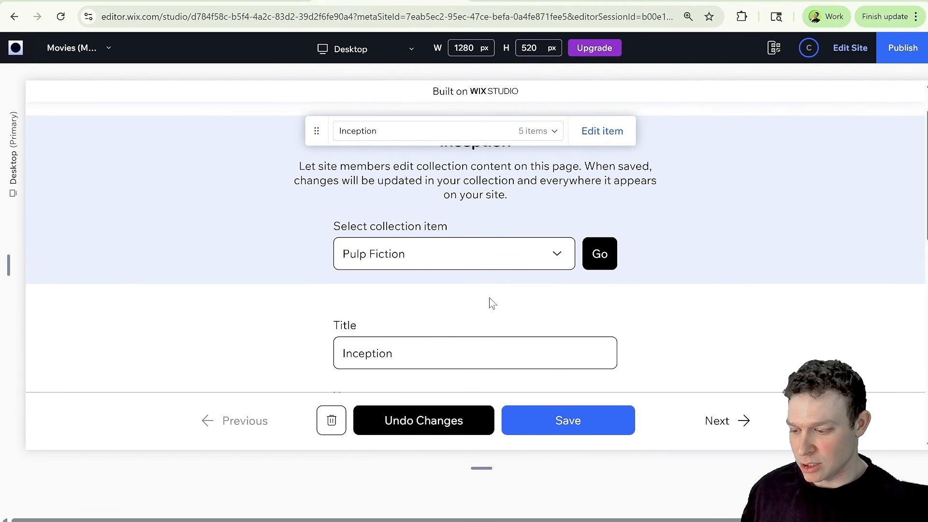
scroll(491, 304, down, 2)
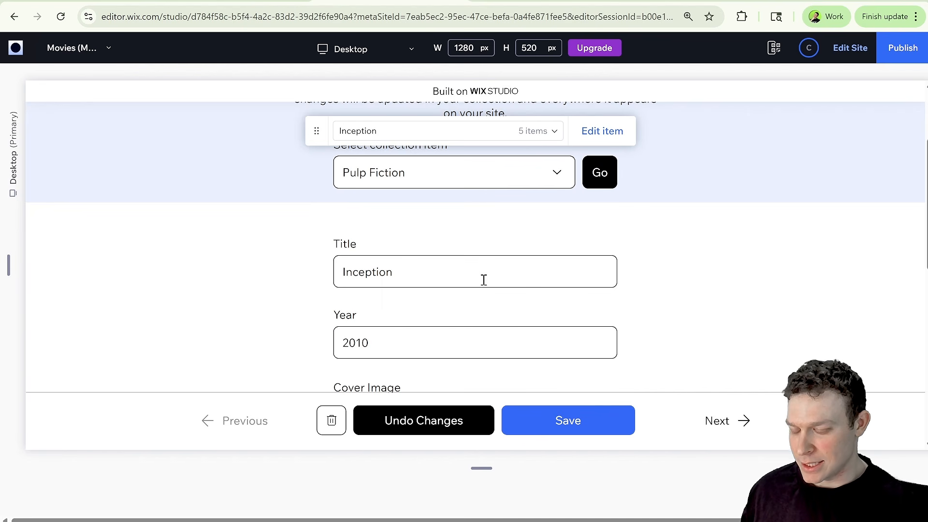
click(597, 173)
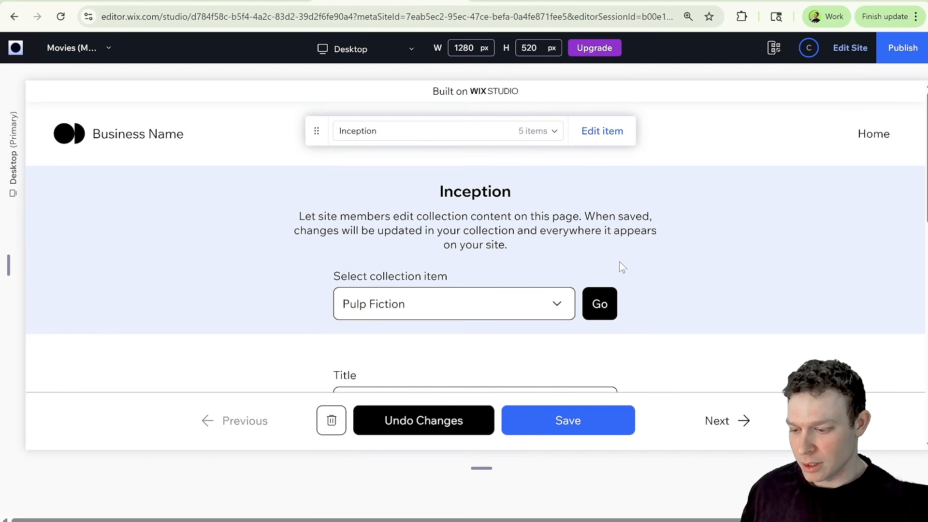
scroll(621, 267, down, 2)
scroll(618, 266, down, 3)
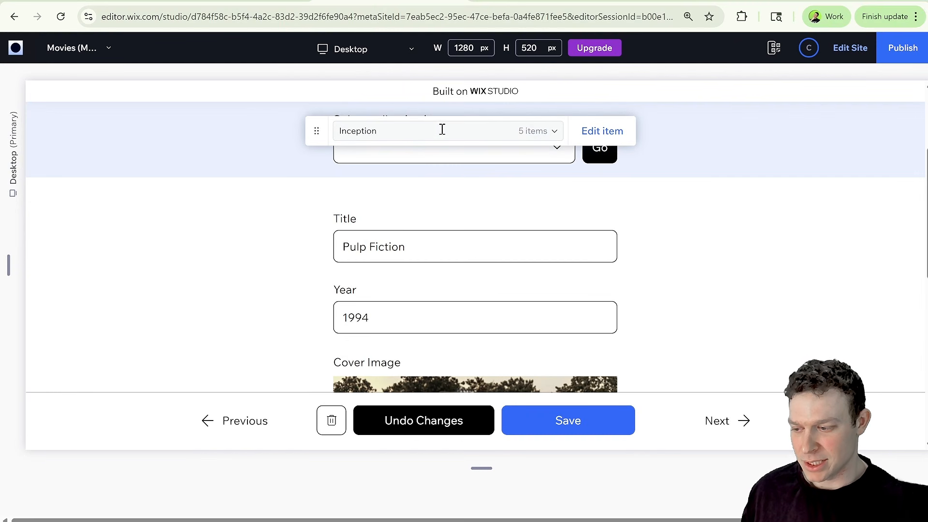
Change the Pulp Fiction item's title to Pulp Fiction 2 and its year to 1998, then save.
click(442, 129)
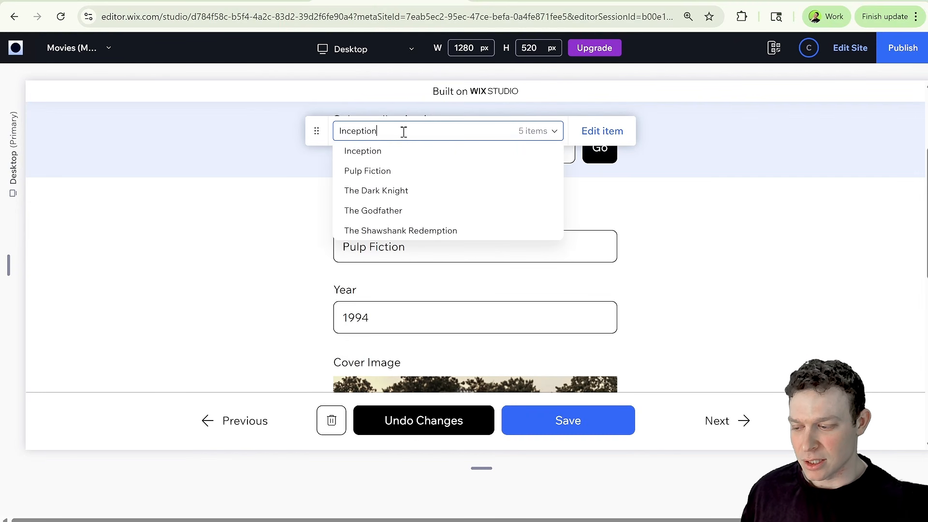
click(455, 131)
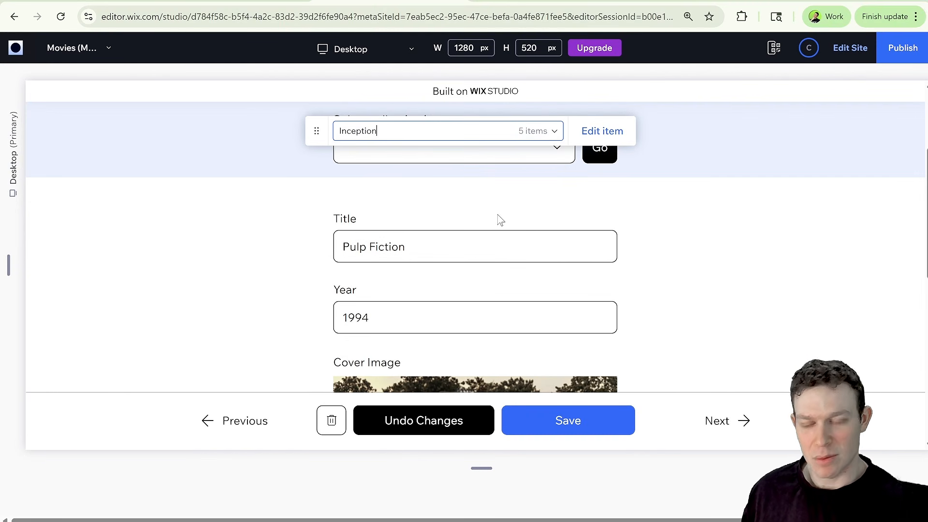
scroll(543, 209, up, 1)
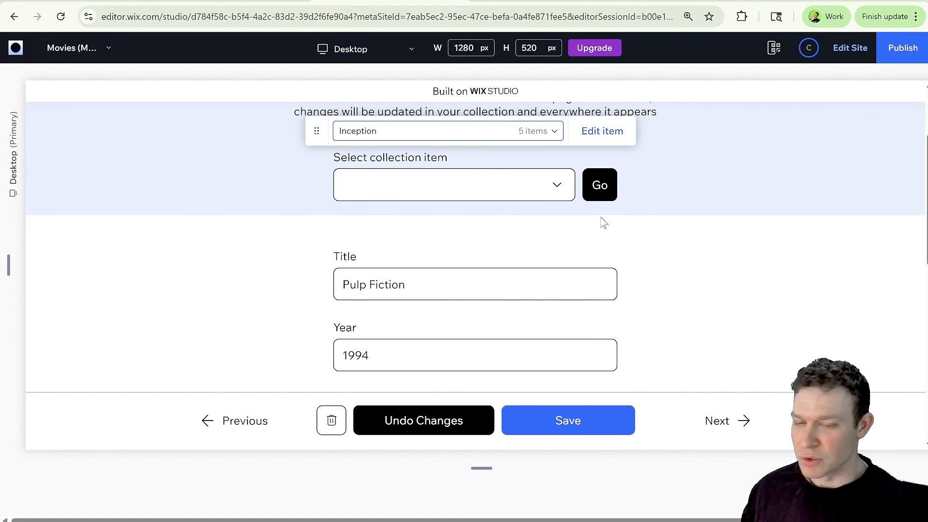
scroll(525, 205, down, 2)
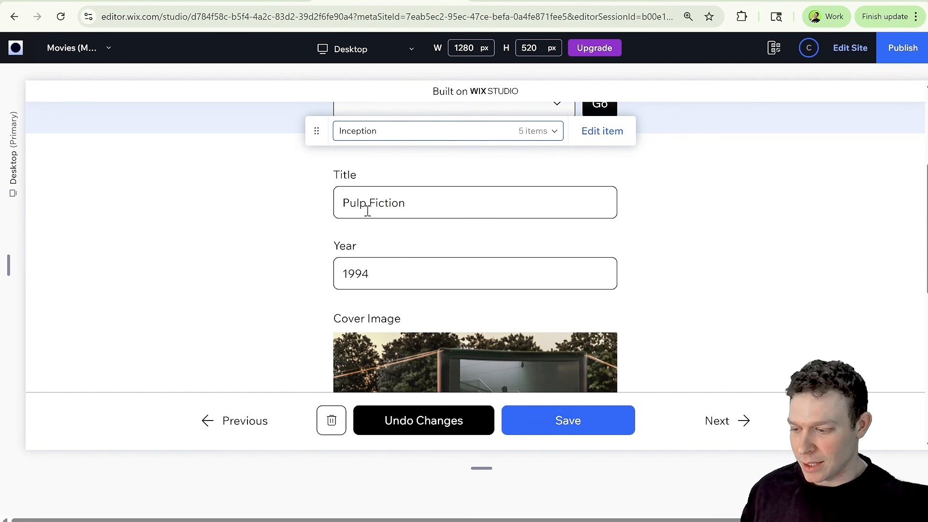
scroll(471, 215, down, 2)
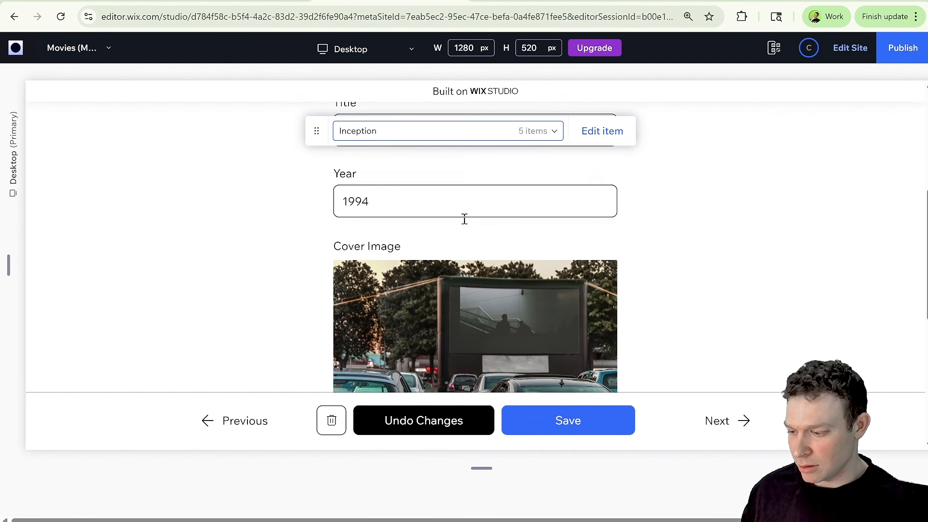
scroll(472, 217, up, 3)
click(472, 217)
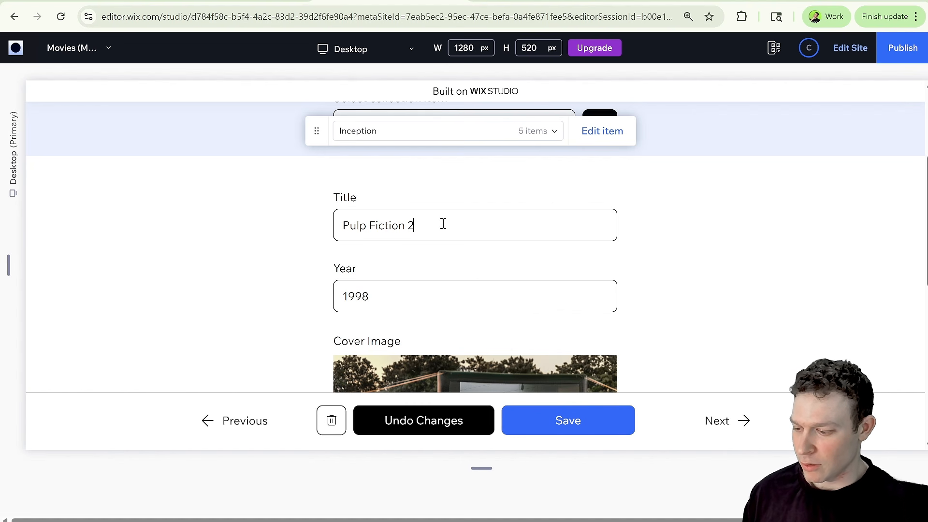
click(569, 420)
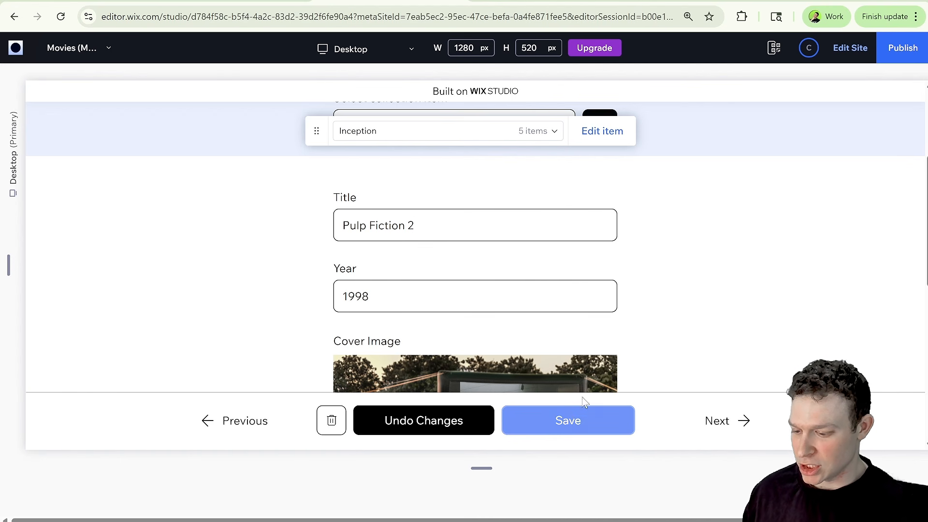
Examine the message shown below the form fields after saving.
scroll(571, 292, down, 8)
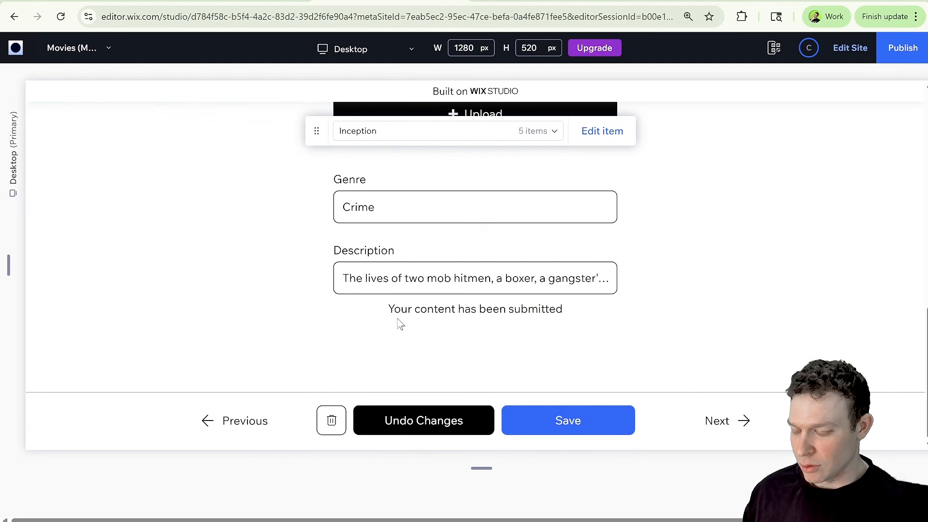
drag(394, 309, 458, 311)
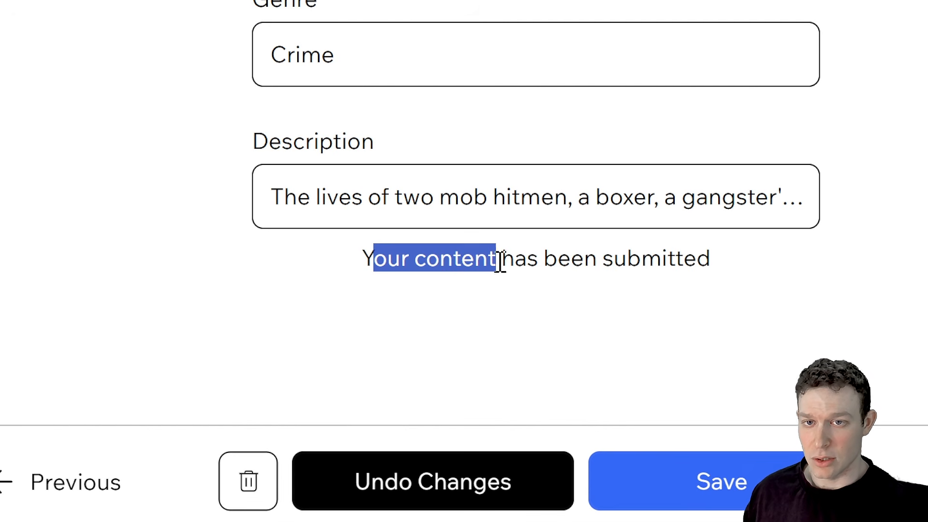
drag(500, 261, 668, 267)
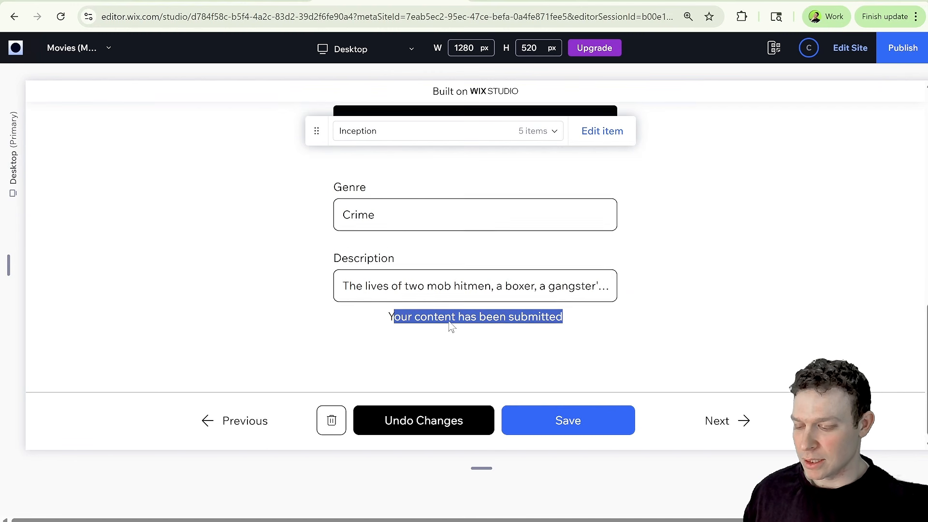
scroll(458, 327, up, 8)
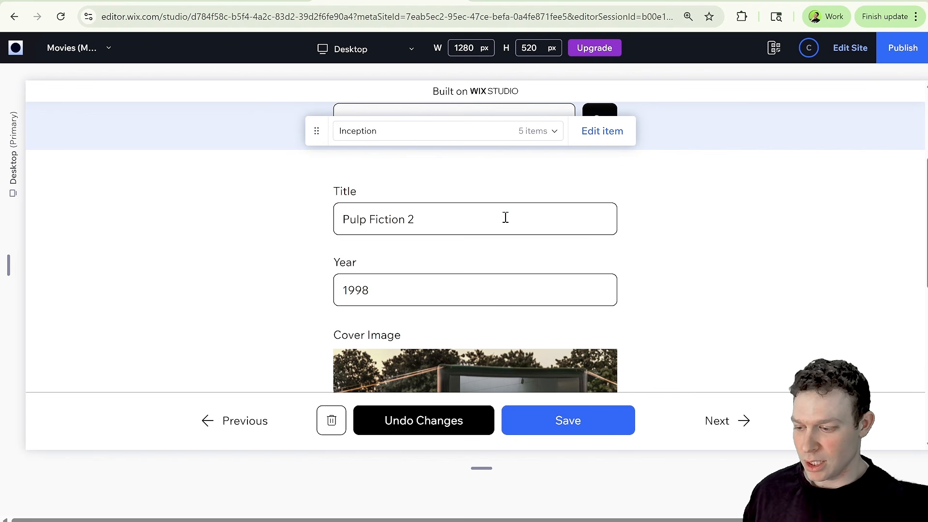
scroll(505, 217, up, 3)
Load The Dark Knight item through the collection item selector and view its fields.
click(528, 288)
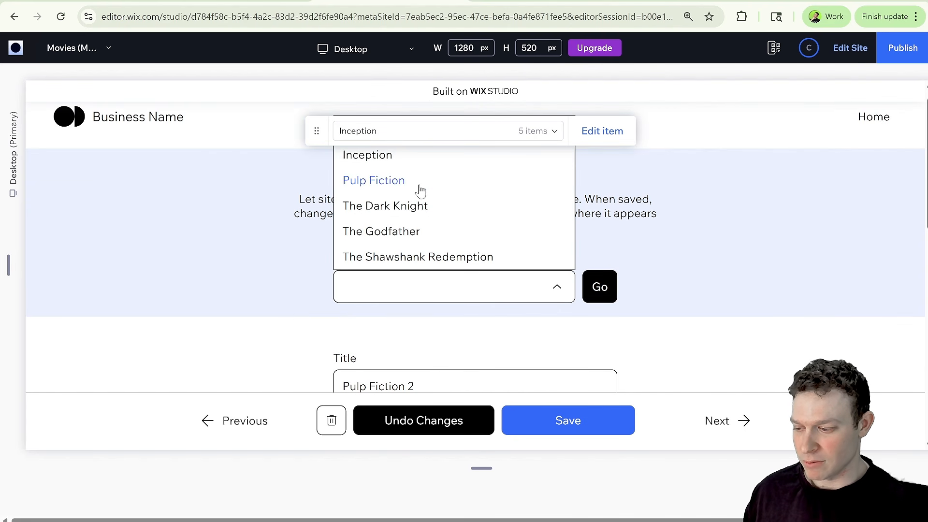
click(412, 206)
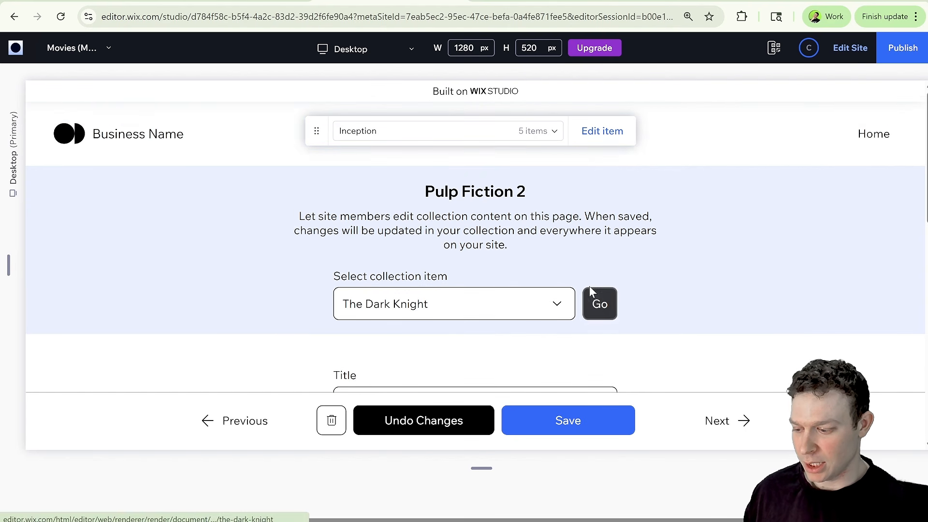
click(599, 302)
scroll(444, 270, down, 4)
scroll(454, 268, down, 4)
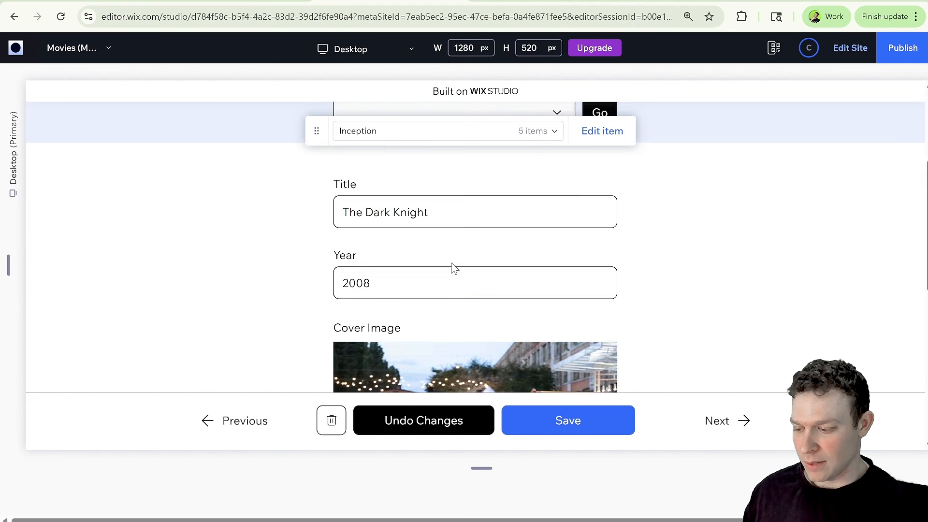
scroll(454, 268, up, 4)
Load the Pulp Fiction 2 item through the selector and scroll through its fields.
click(406, 214)
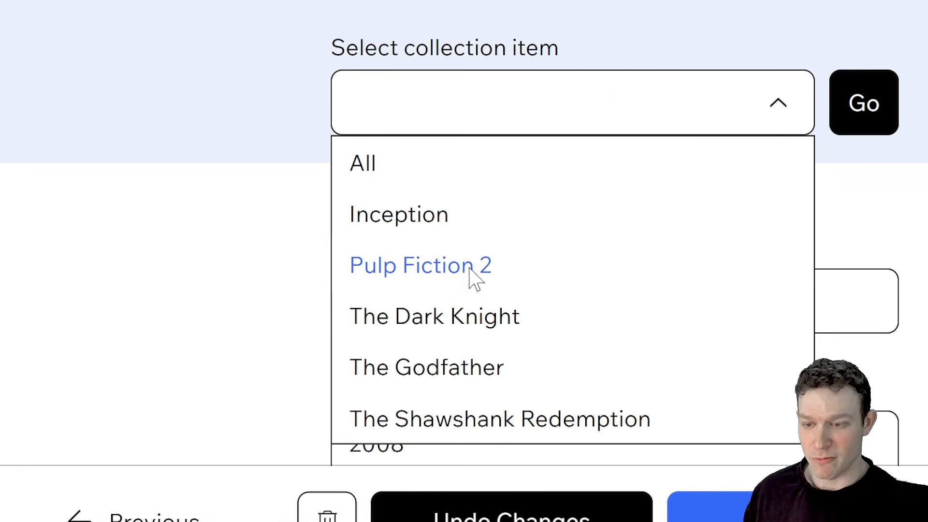
click(473, 278)
click(845, 100)
scroll(596, 257, down, 4)
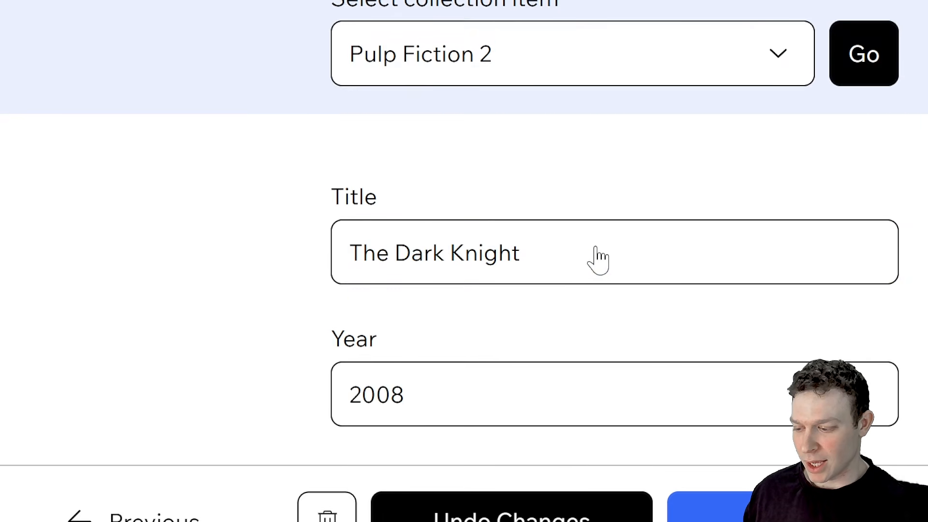
scroll(635, 182, down, 6)
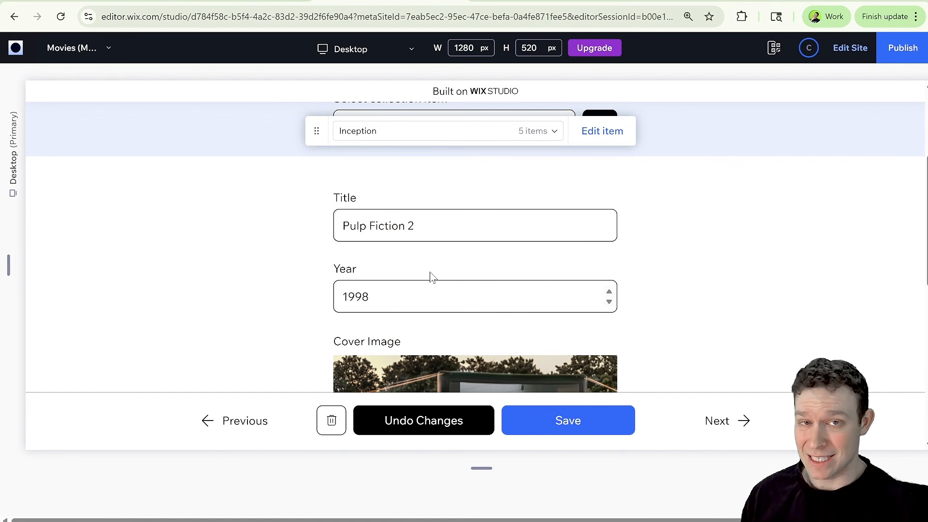
scroll(383, 251, down, 4)
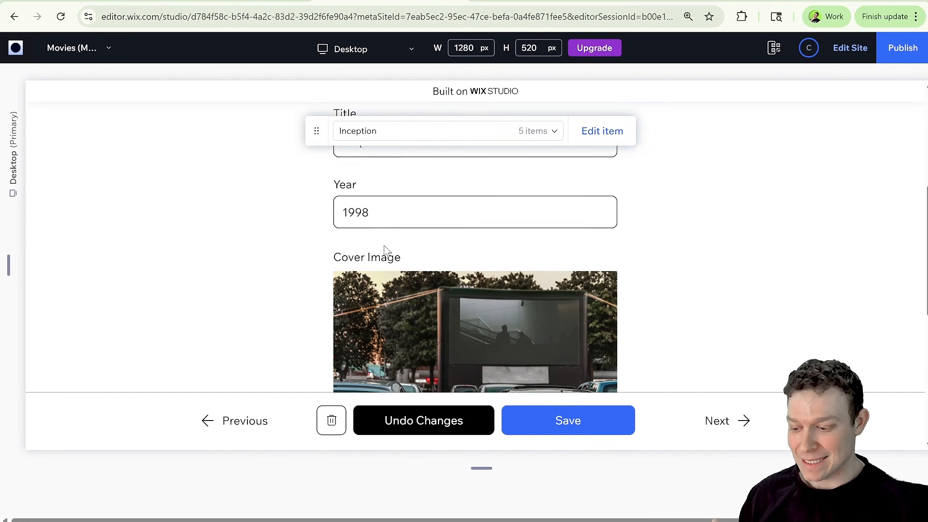
scroll(385, 251, down, 3)
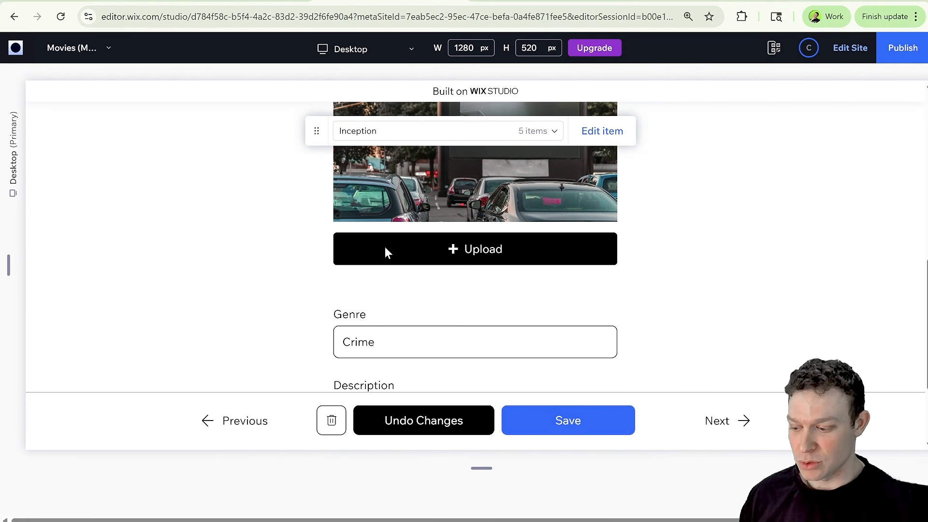
scroll(453, 275, down, 2)
scroll(444, 269, up, 10)
scroll(445, 268, down, 2)
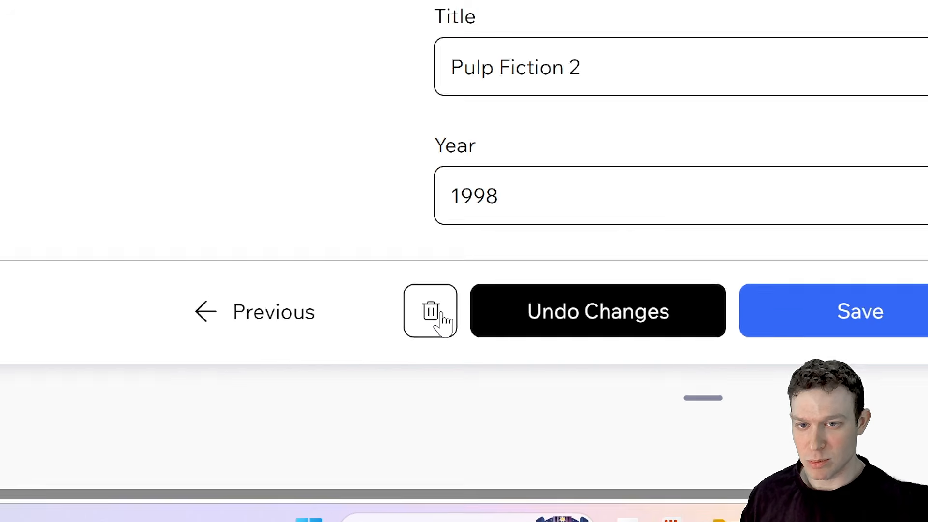
Delete the Pulp Fiction 2 item with the page's delete button.
click(337, 426)
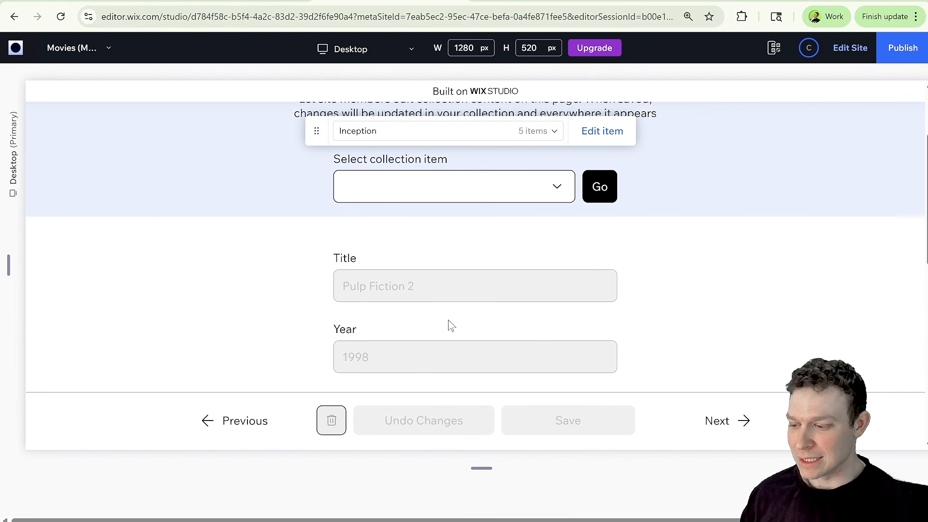
scroll(449, 325, down, 3)
scroll(532, 274, up, 5)
scroll(535, 284, down, 5)
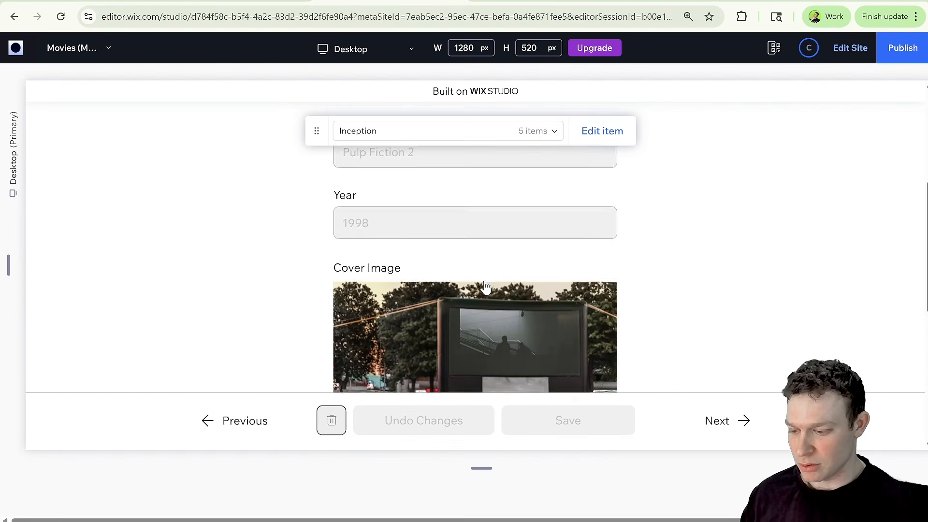
scroll(486, 287, down, 5)
scroll(444, 261, up, 10)
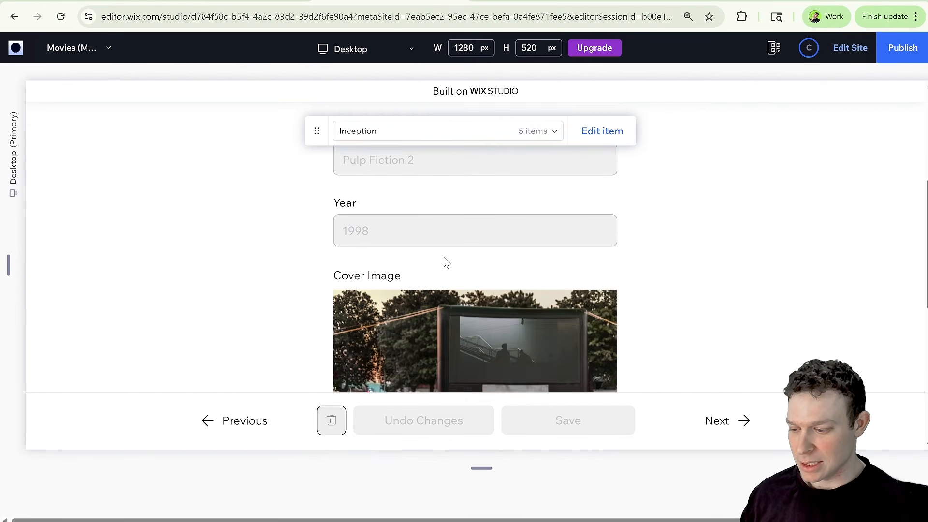
Go to the Inception item through the collection item selector and return to the editor.
click(459, 275)
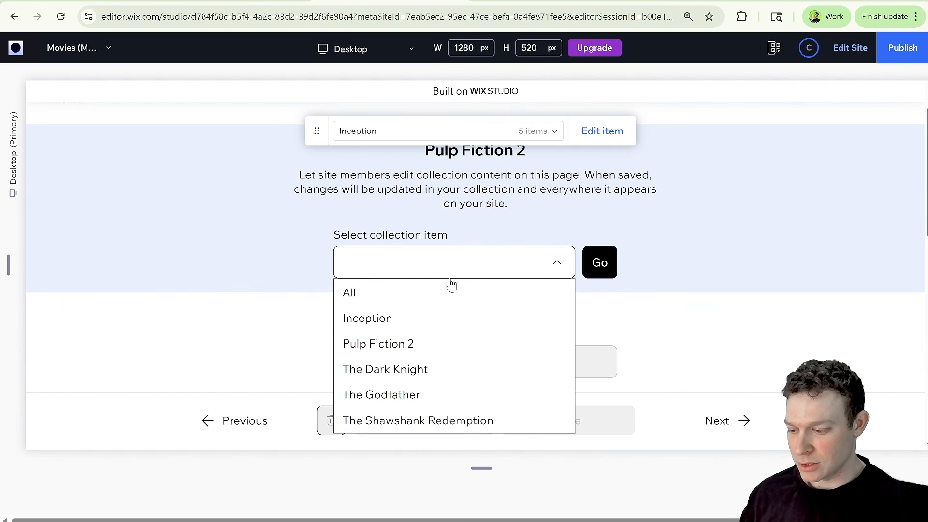
click(426, 319)
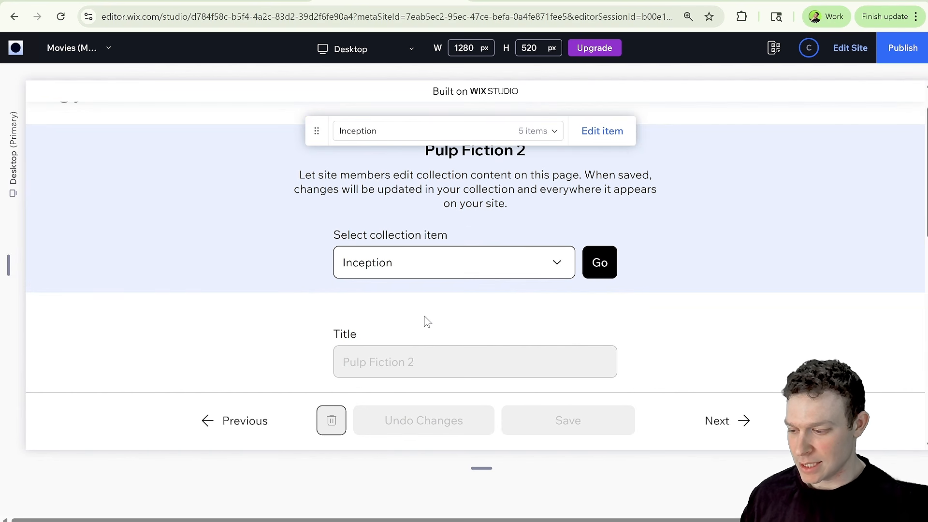
click(599, 262)
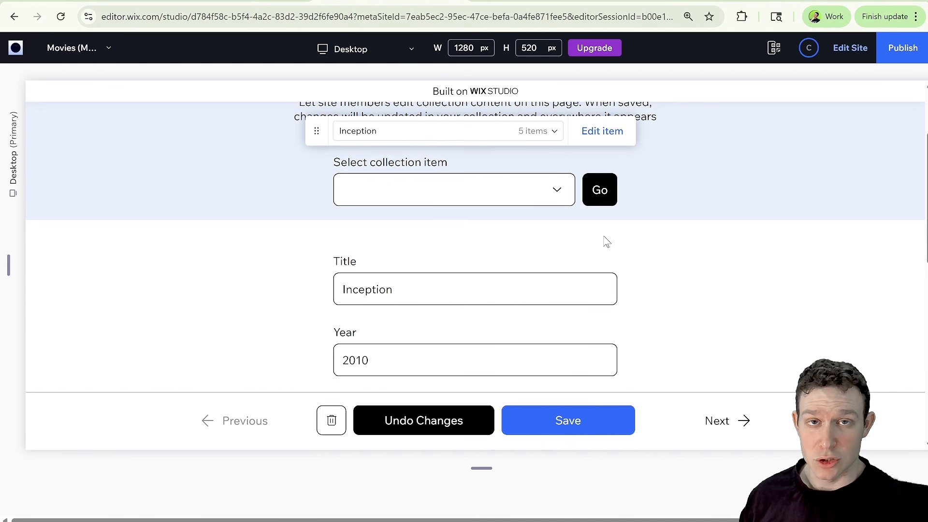
click(555, 193)
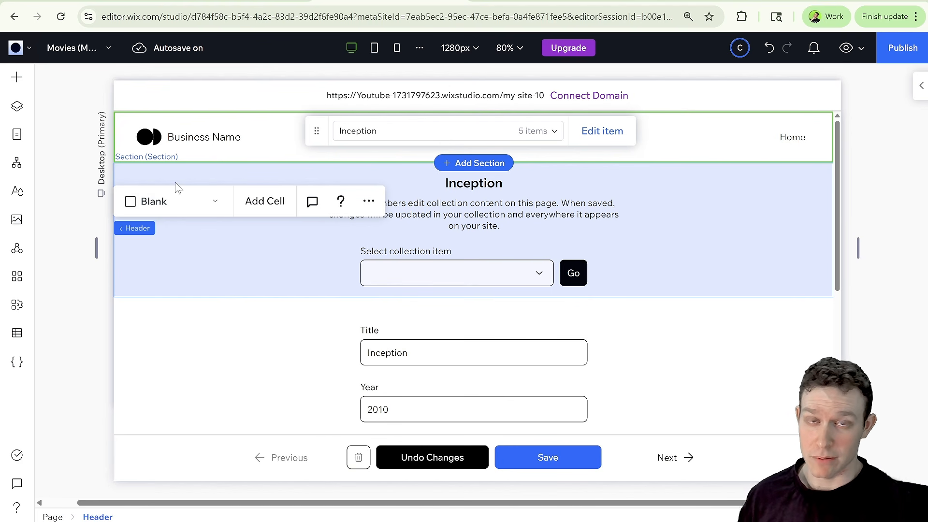
Open the SEO settings of the Movies (Manage Item) dynamic page.
click(13, 141)
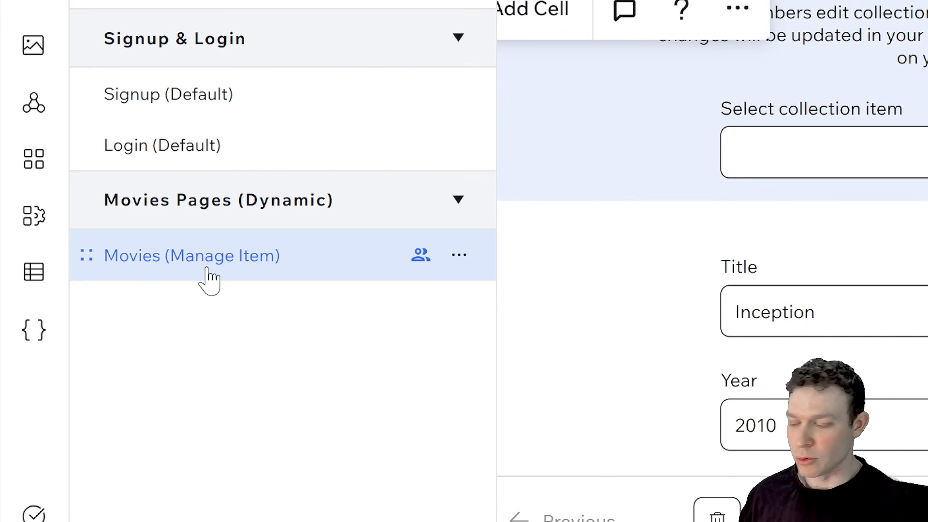
click(460, 261)
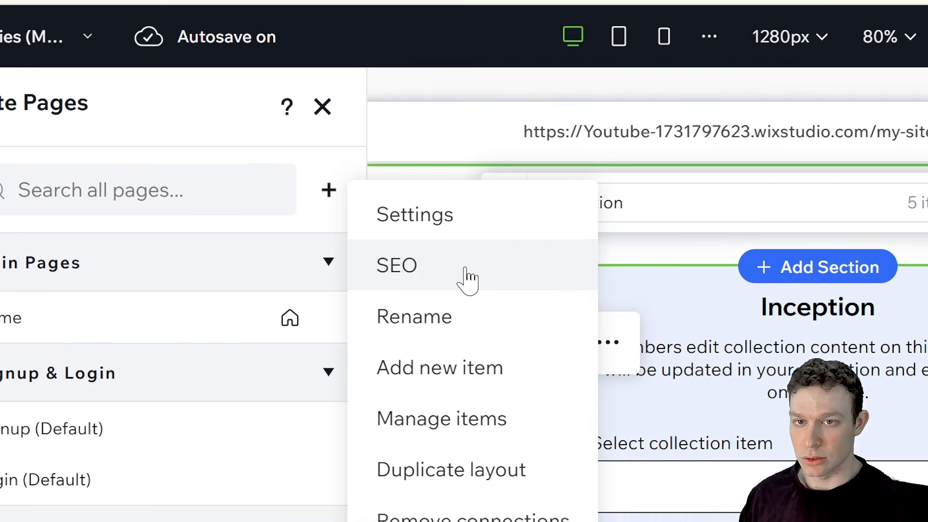
click(306, 174)
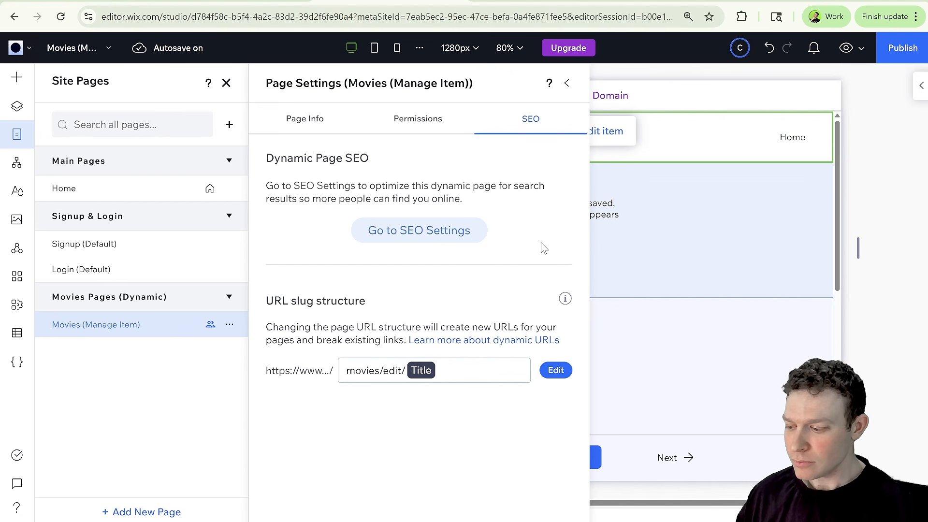
click(567, 83)
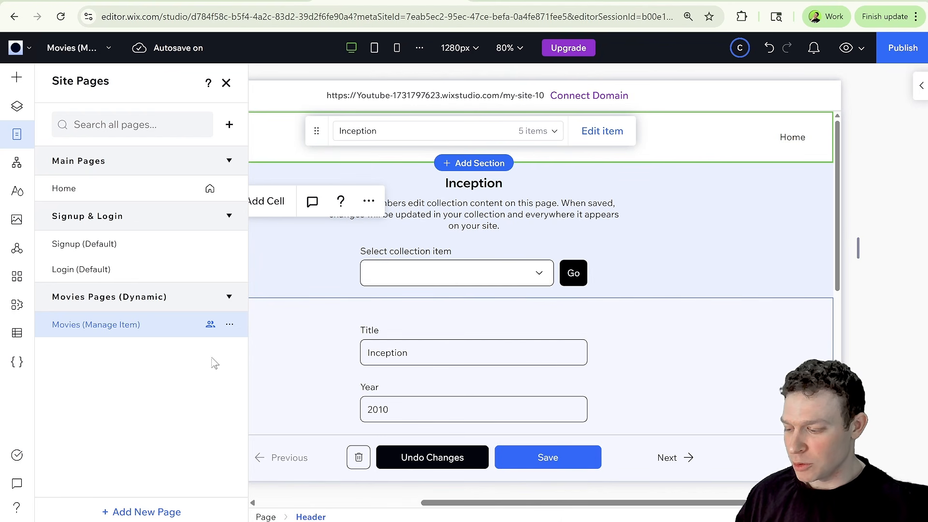
click(230, 325)
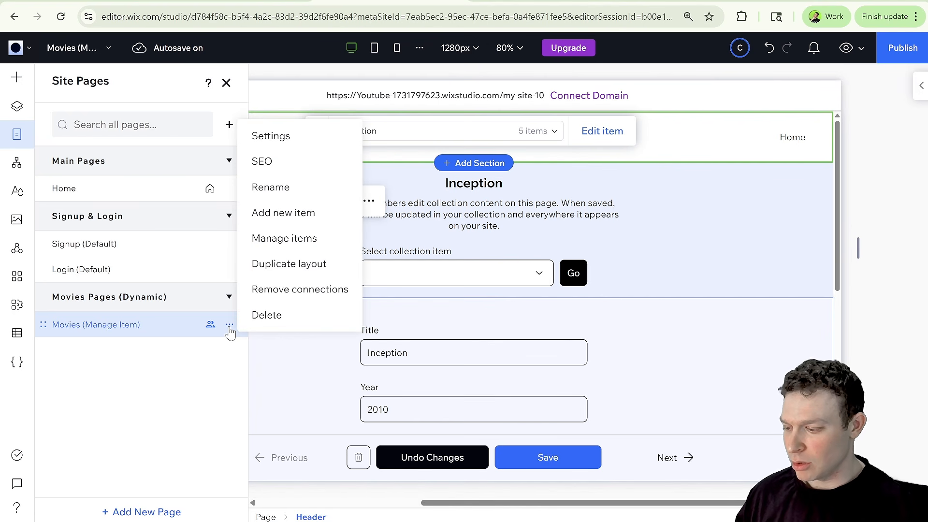
click(224, 374)
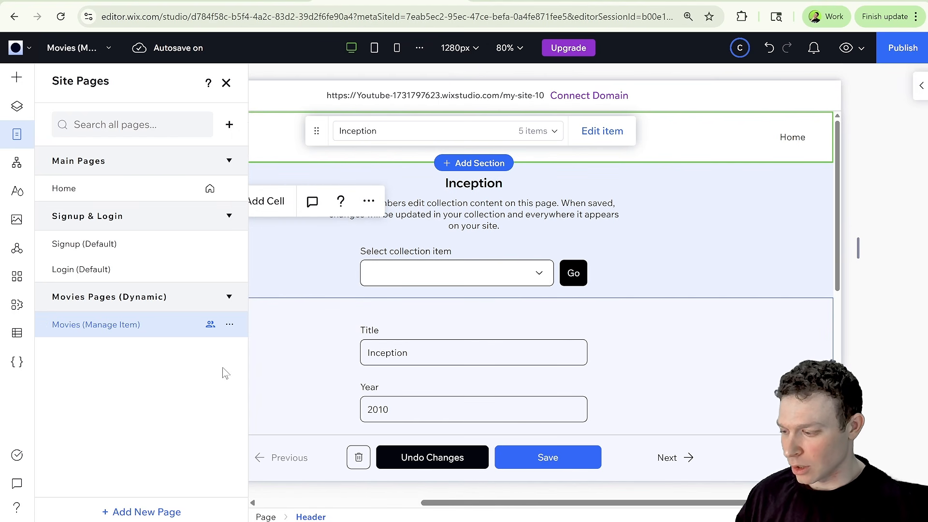
Add a List page dynamic page for the Movies collection from the CMS collections panel.
click(17, 334)
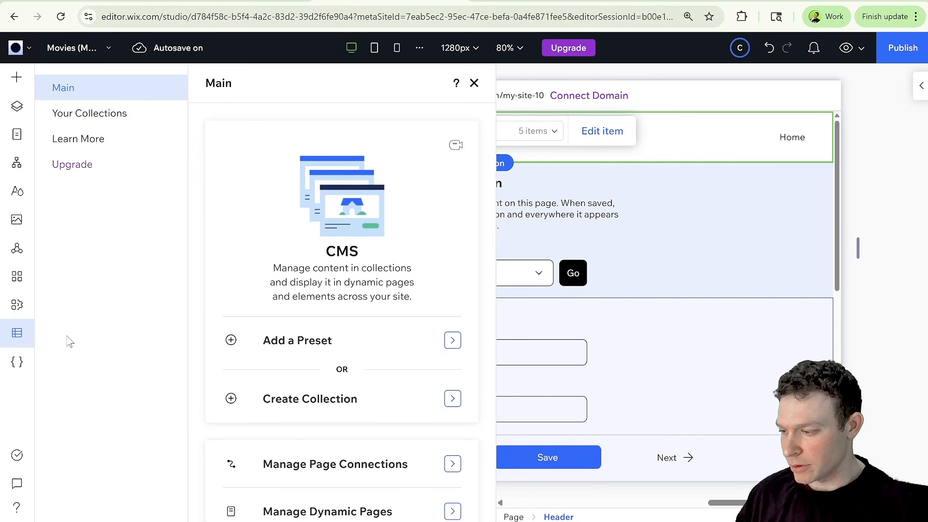
click(111, 121)
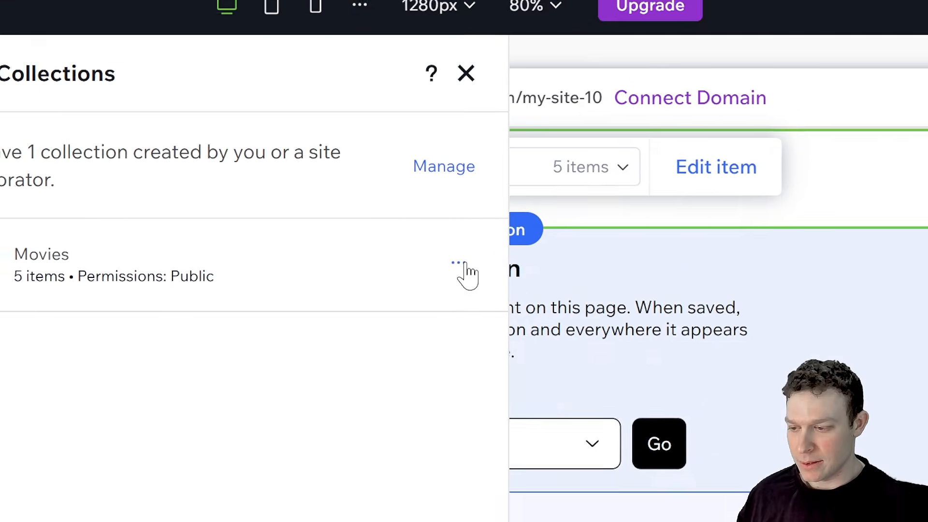
click(471, 182)
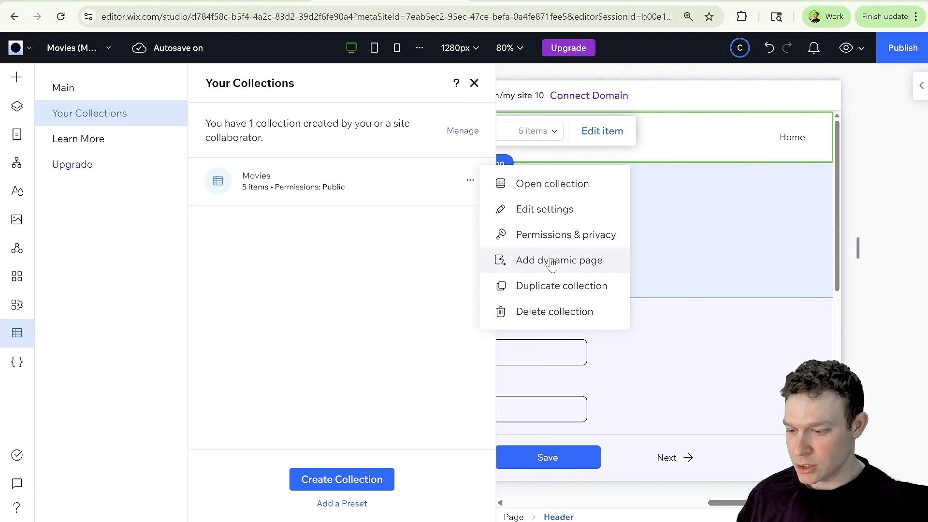
click(550, 261)
click(352, 311)
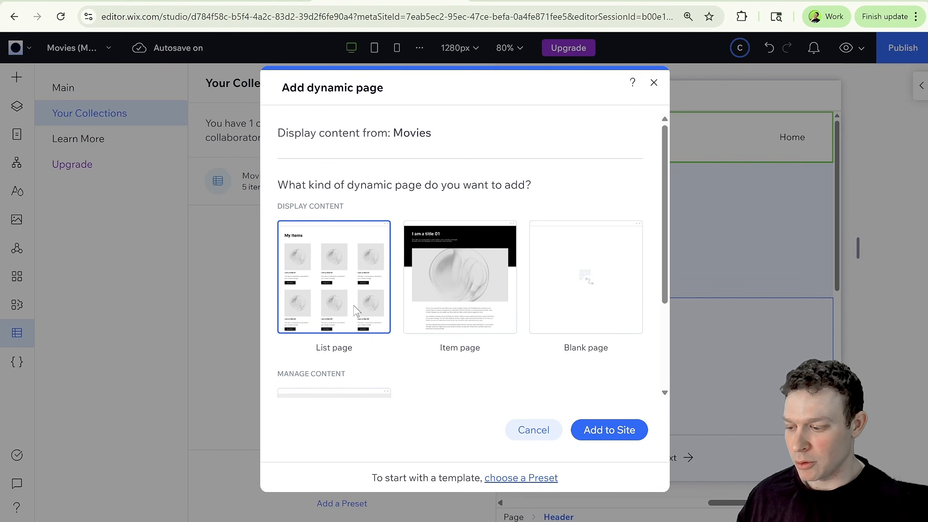
click(590, 437)
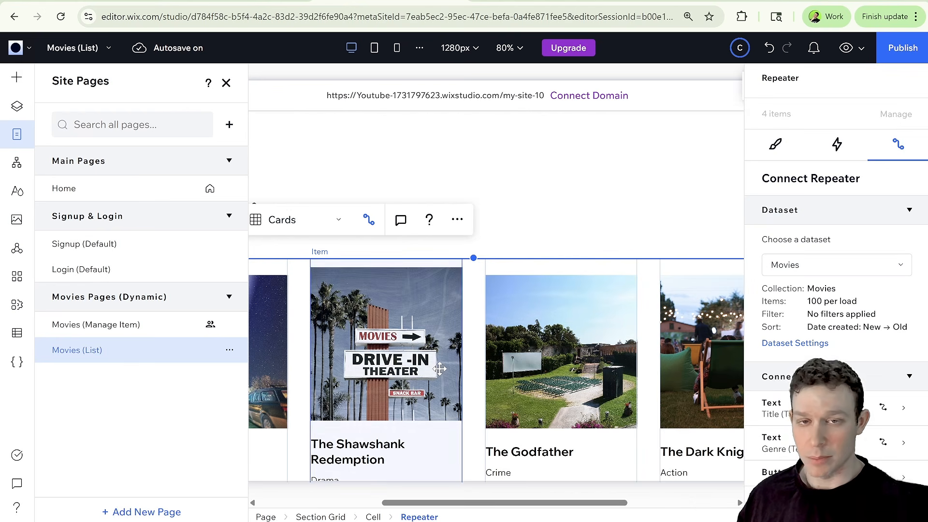
Connect the repeater's Start Now button click action to the Movies (Manage Item) dynamic page.
scroll(502, 352, down, 2)
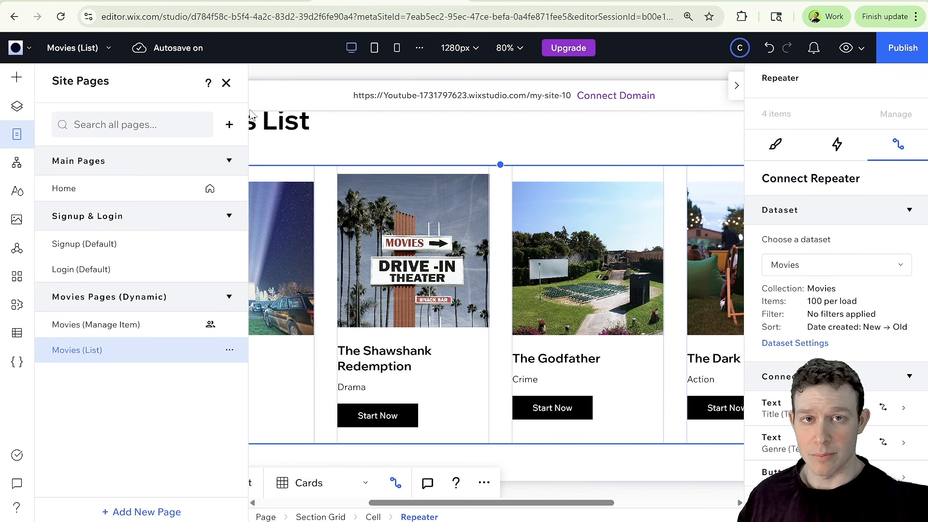
click(226, 83)
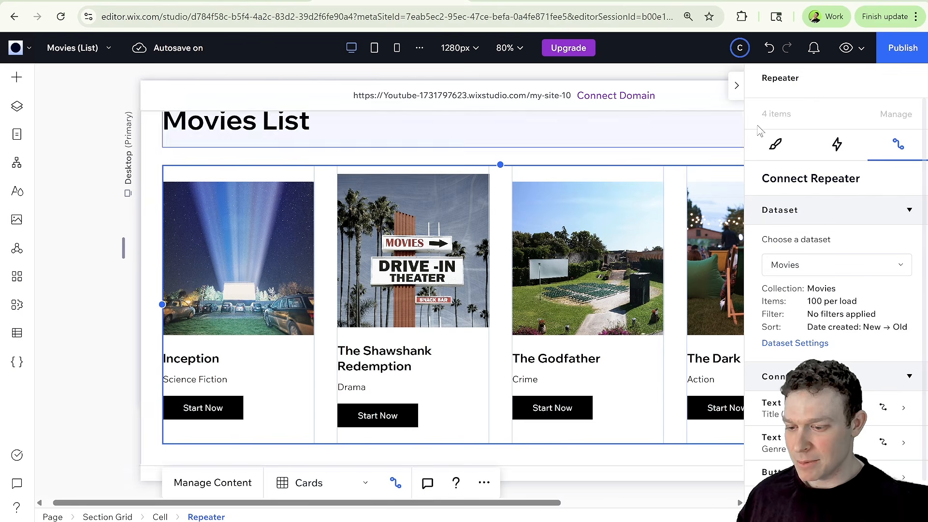
click(736, 85)
scroll(194, 377, down, 1)
click(217, 379)
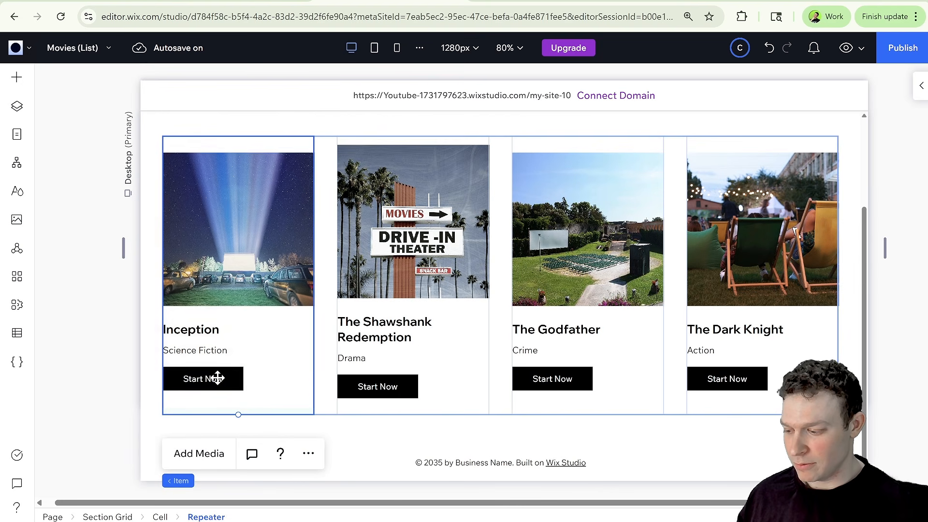
click(217, 378)
click(218, 379)
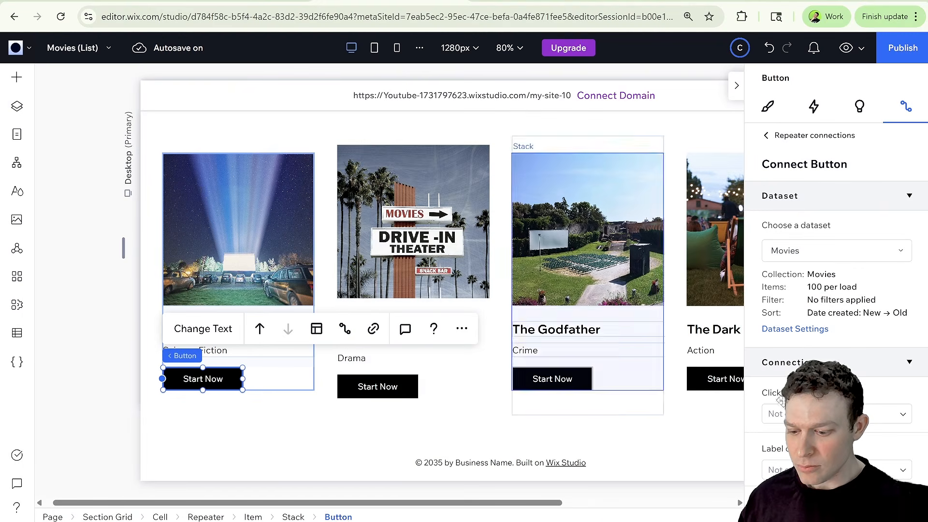
scroll(820, 356, down, 2)
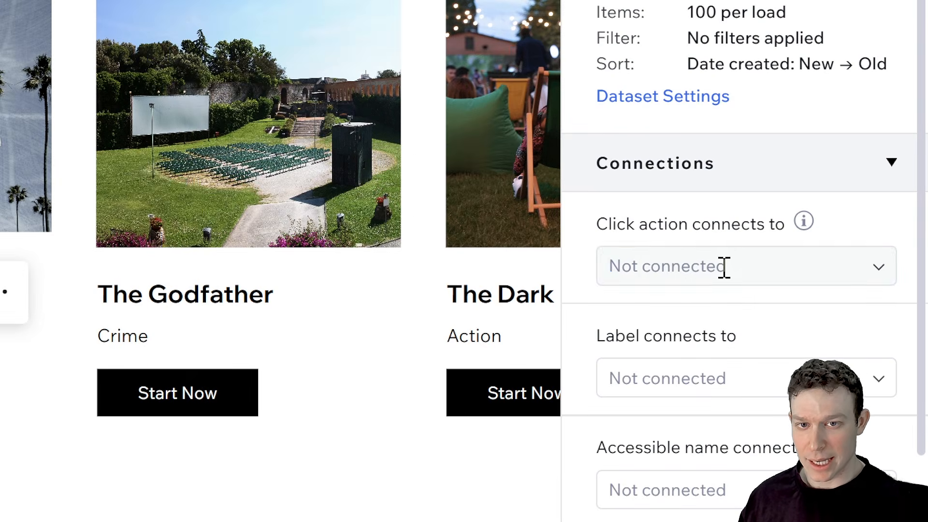
click(826, 317)
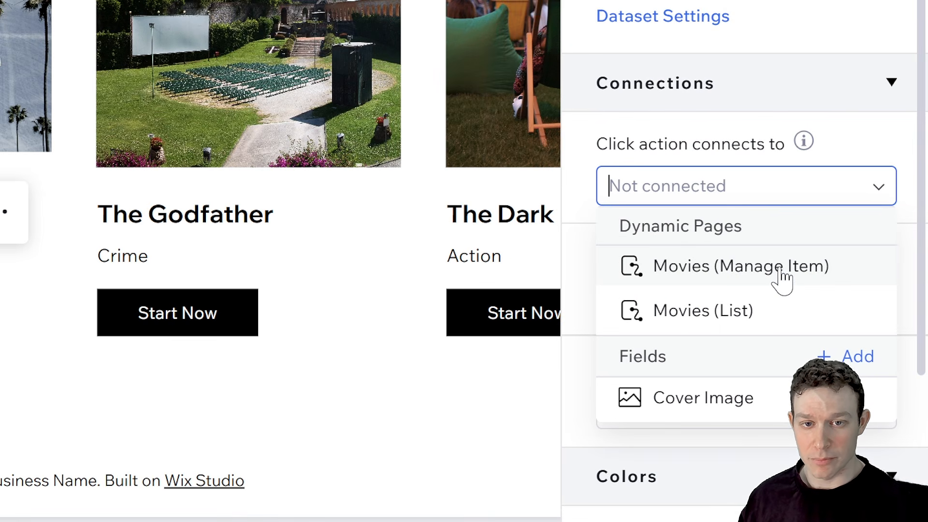
click(783, 275)
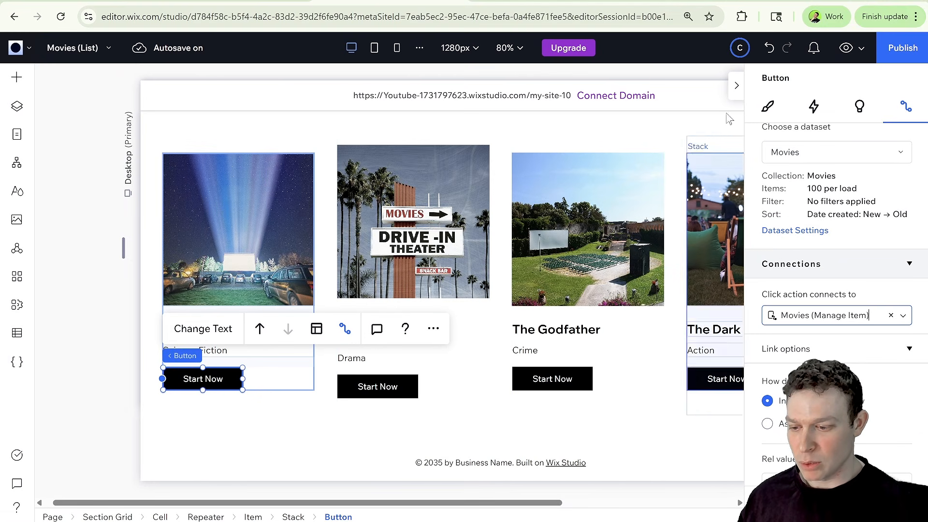
Add the Movies (List) page to the header menu as a site page item.
scroll(309, 289, up, 2)
scroll(549, 295, up, 1)
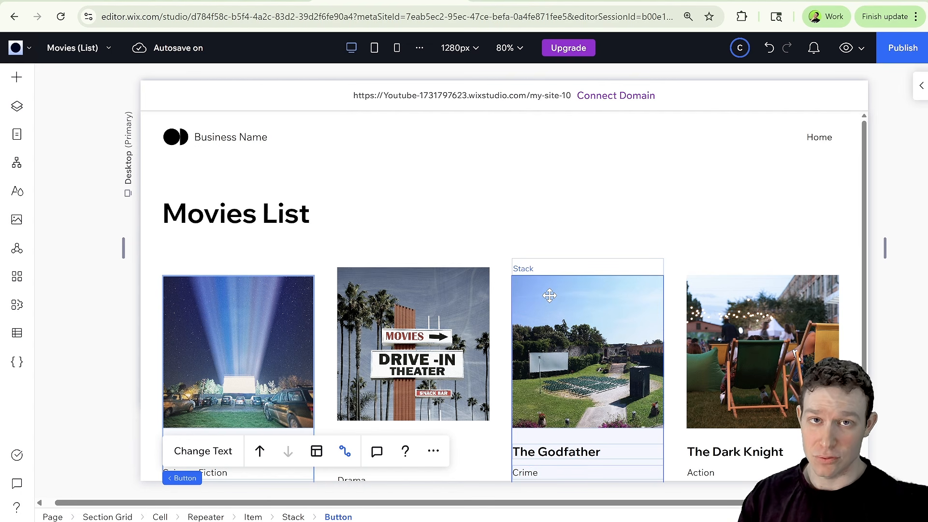
click(818, 137)
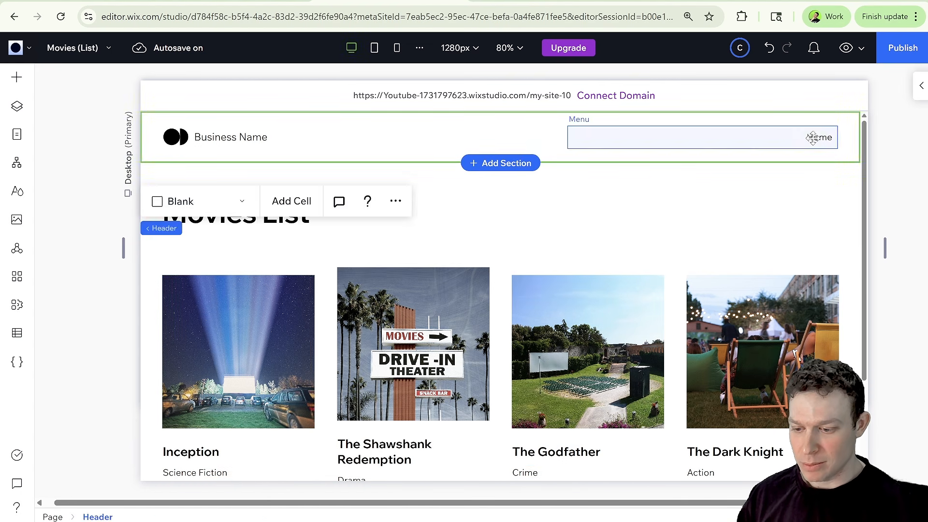
click(758, 138)
click(624, 192)
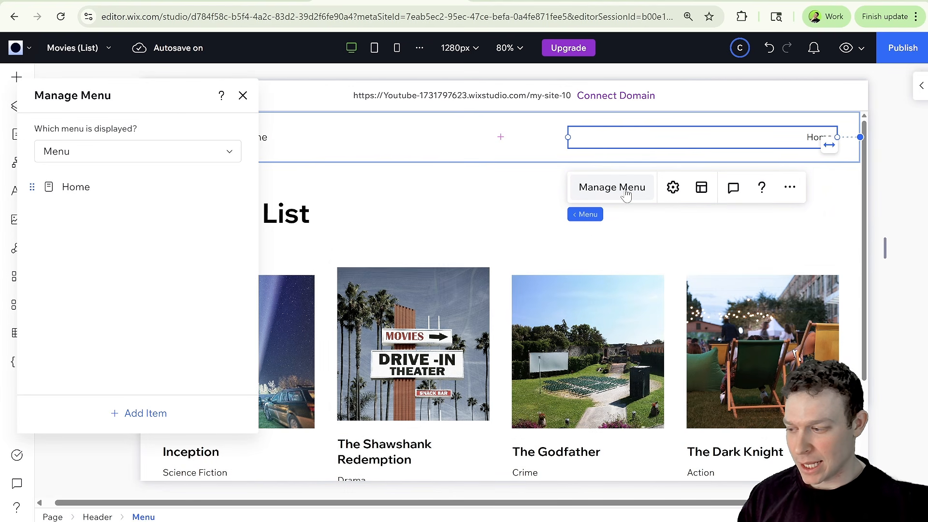
click(138, 413)
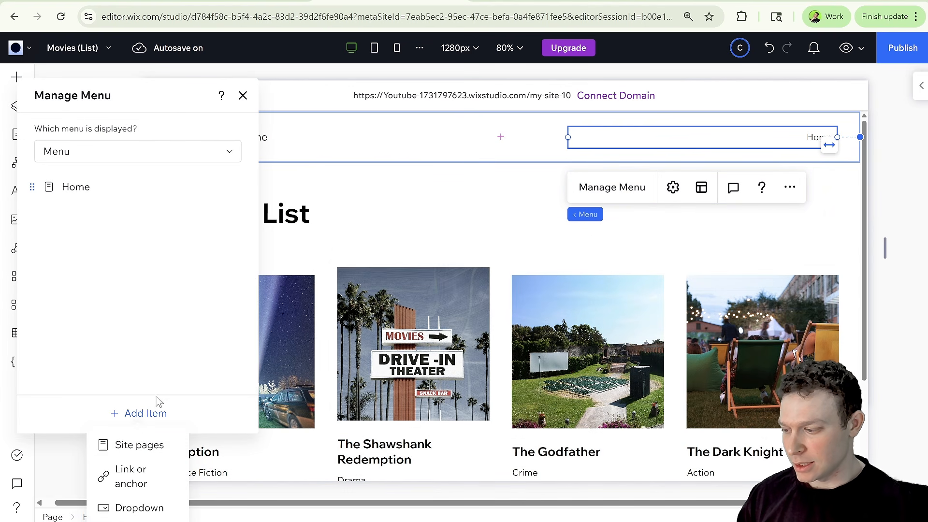
click(139, 445)
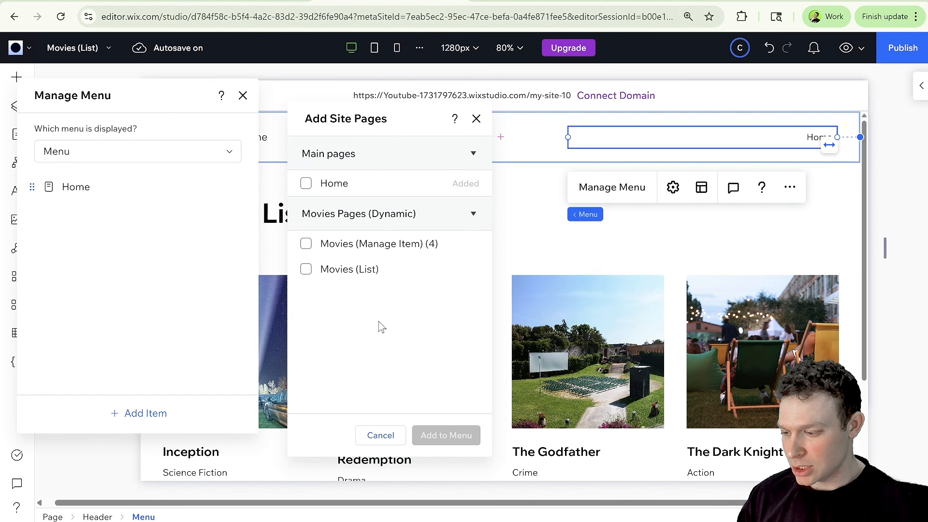
click(391, 269)
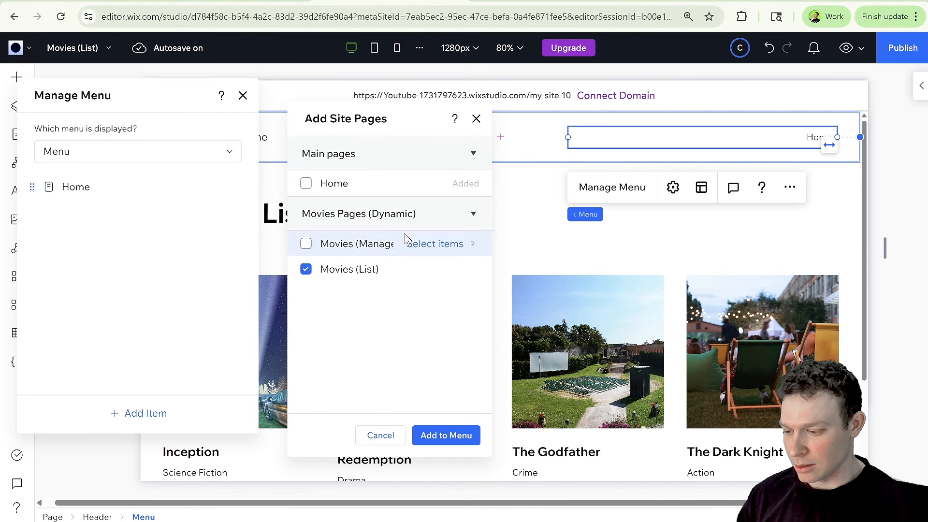
click(456, 434)
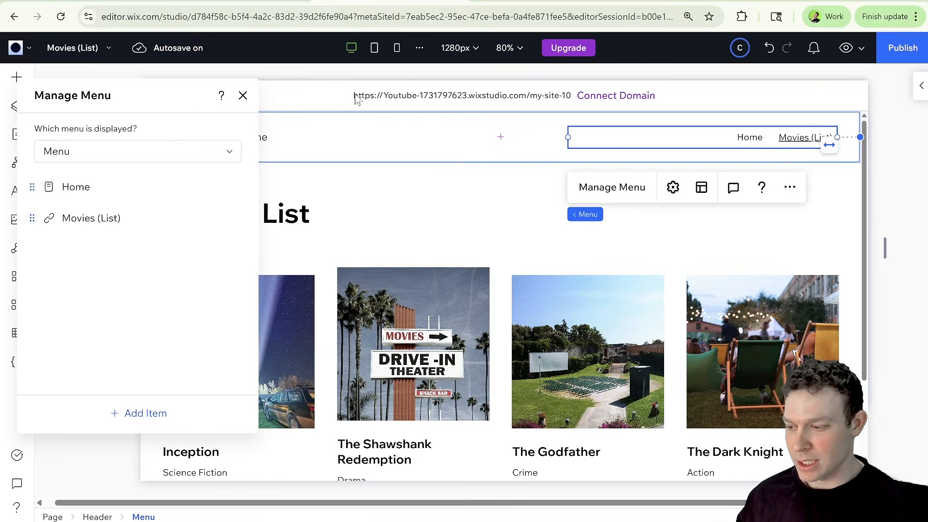
click(243, 96)
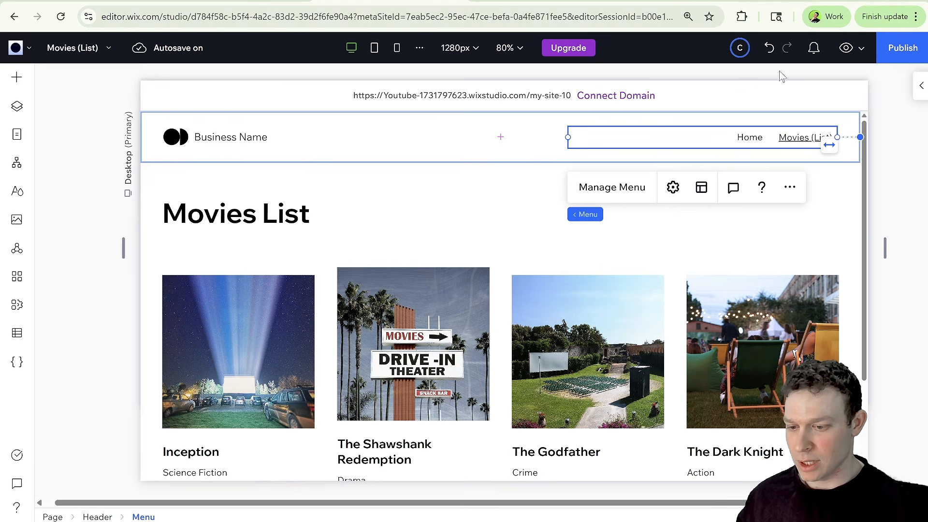
Publish the site and test the Inception Start Now button on the live Movies List page.
click(902, 48)
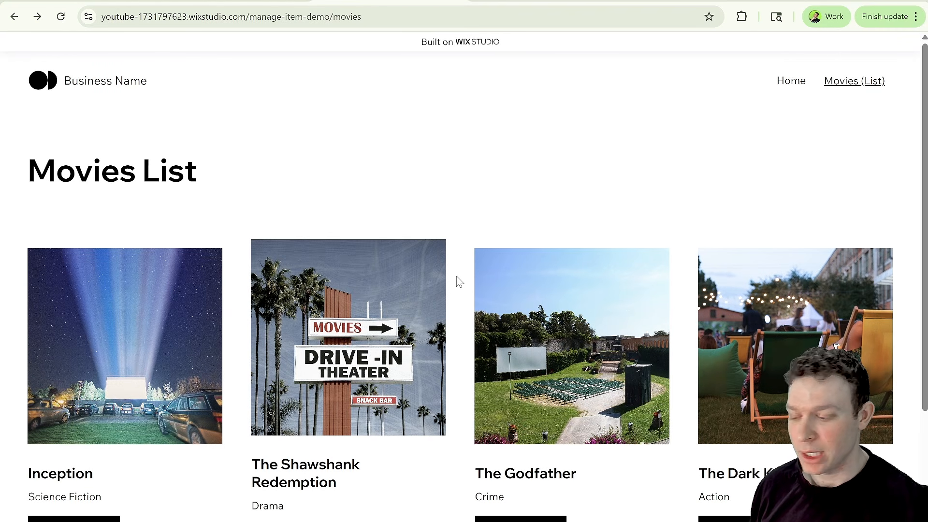
scroll(459, 281, down, 2)
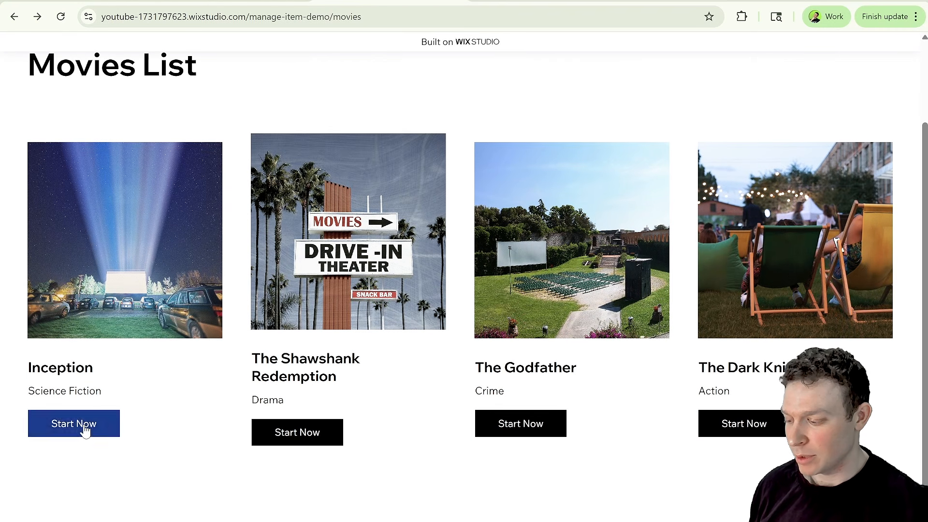
click(92, 429)
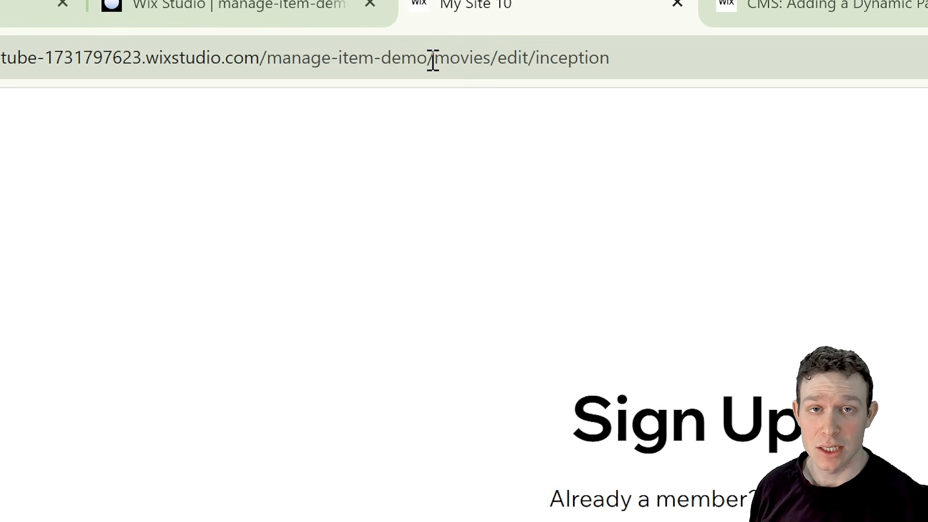
drag(436, 59, 622, 57)
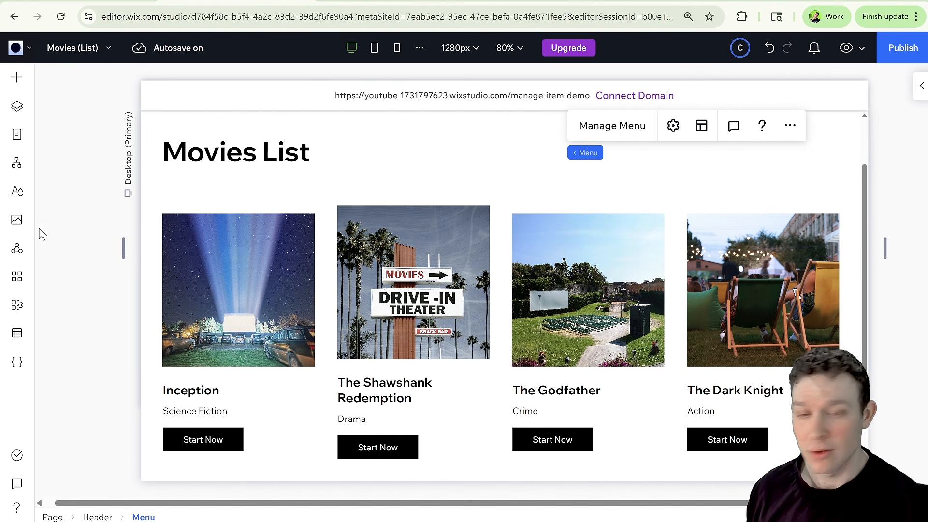
Add an Item page dynamic page for the Movies collection and return to the Movies (List) page.
click(18, 136)
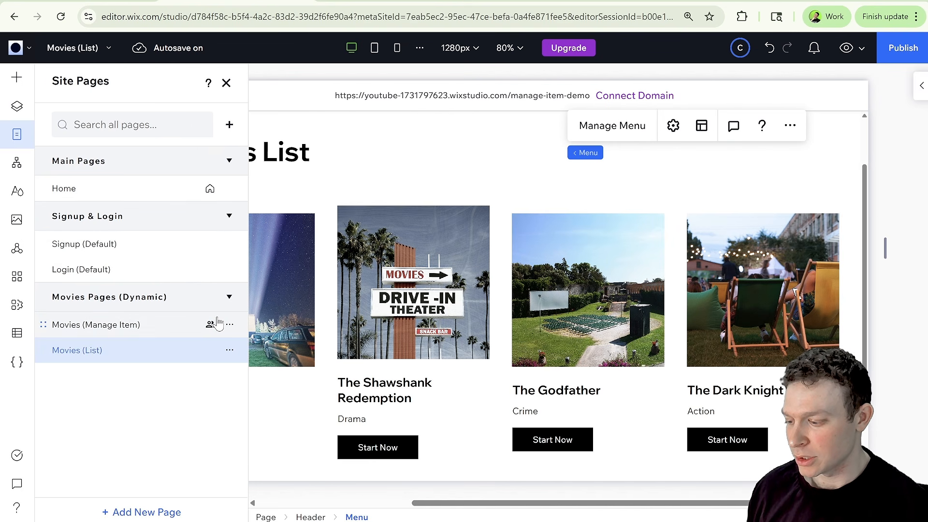
click(209, 299)
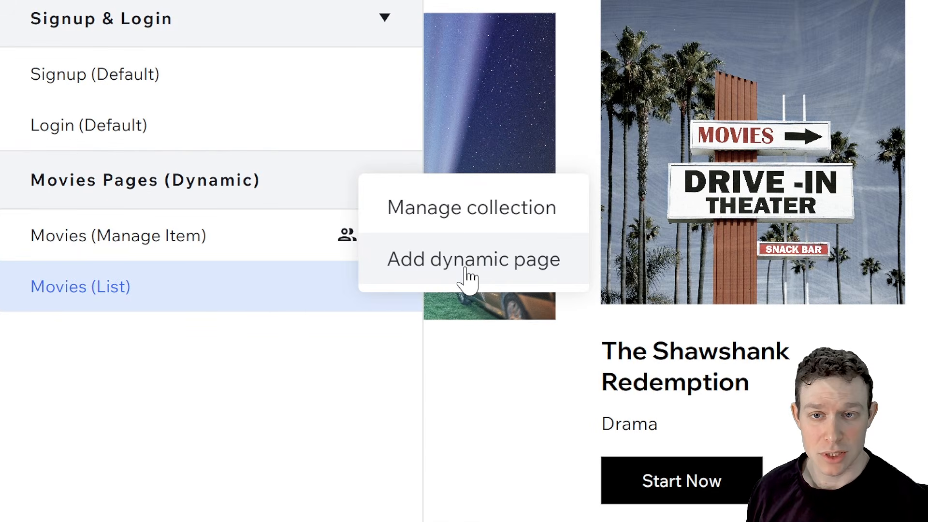
click(271, 338)
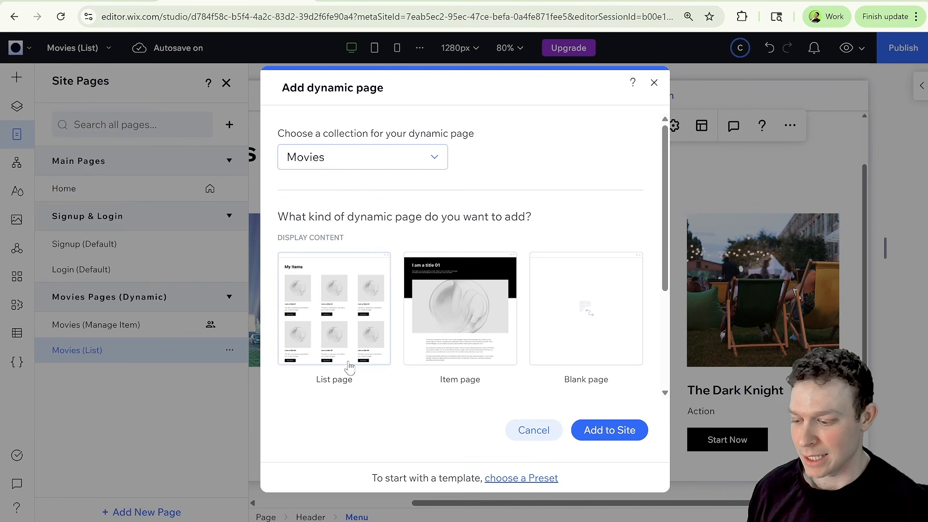
scroll(488, 338, down, 3)
scroll(350, 363, up, 3)
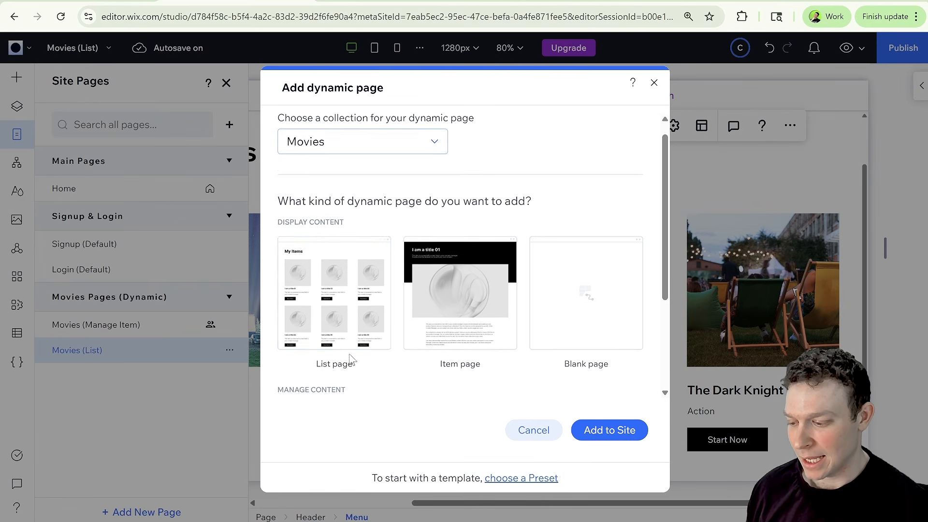
click(474, 308)
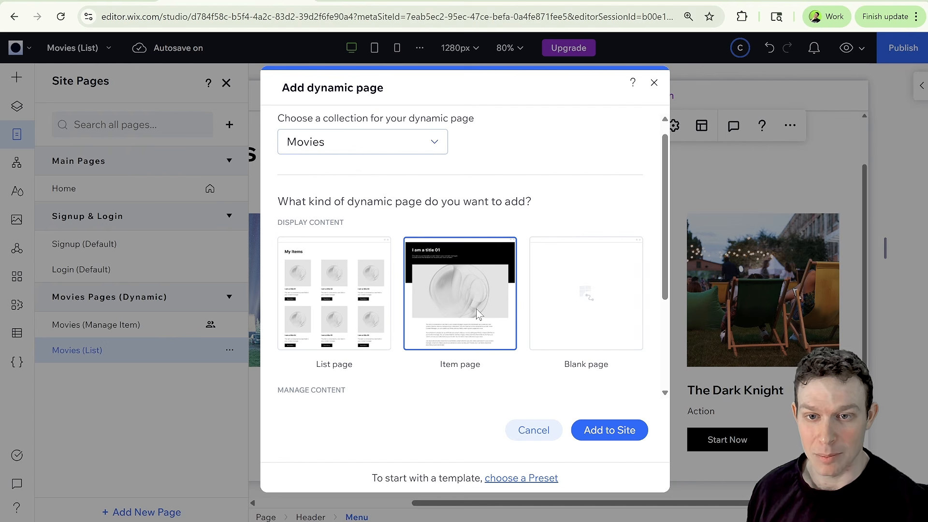
click(599, 429)
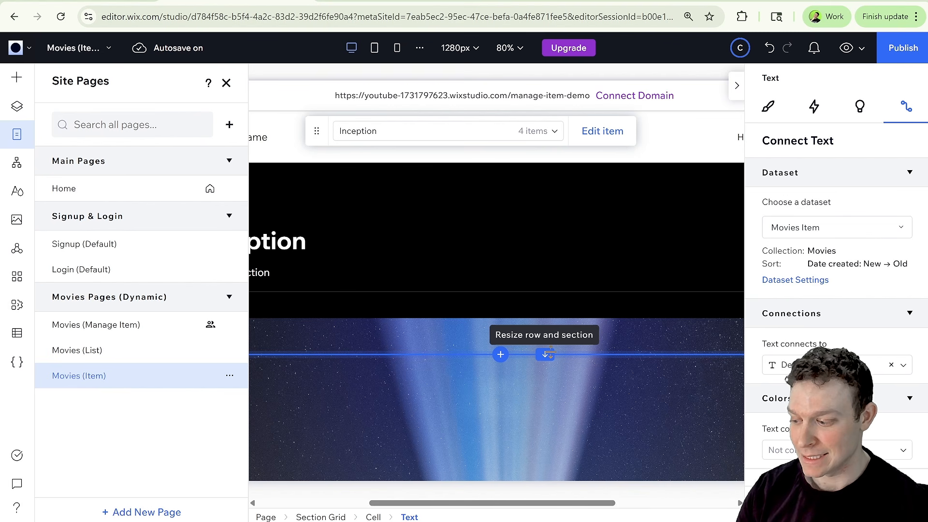
click(141, 354)
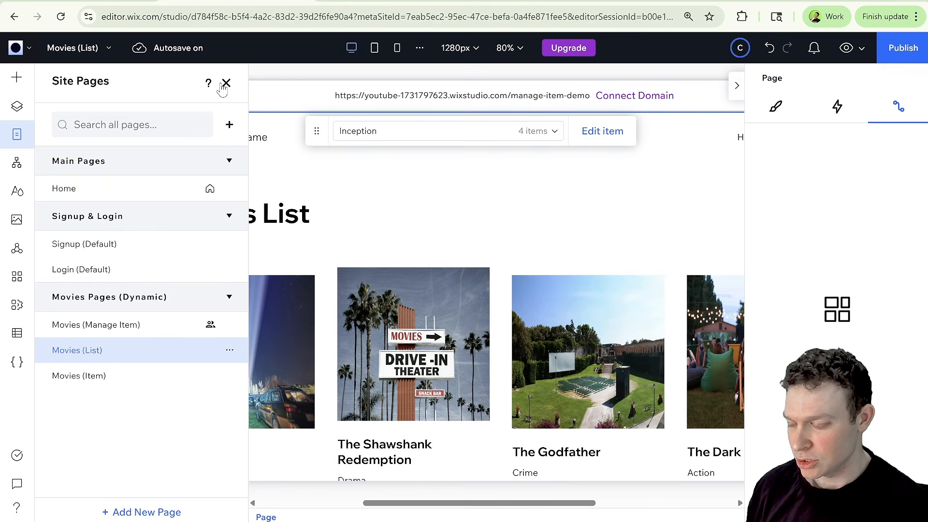
click(225, 83)
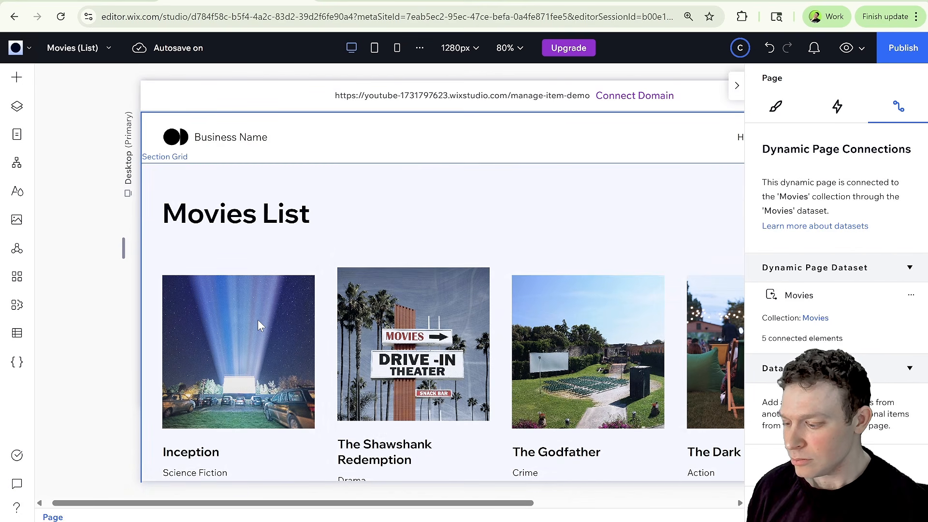
Change the Inception Start Now button's click action in the repeater to the Movies (Item) dynamic page.
scroll(258, 324, down, 2)
click(186, 398)
click(181, 400)
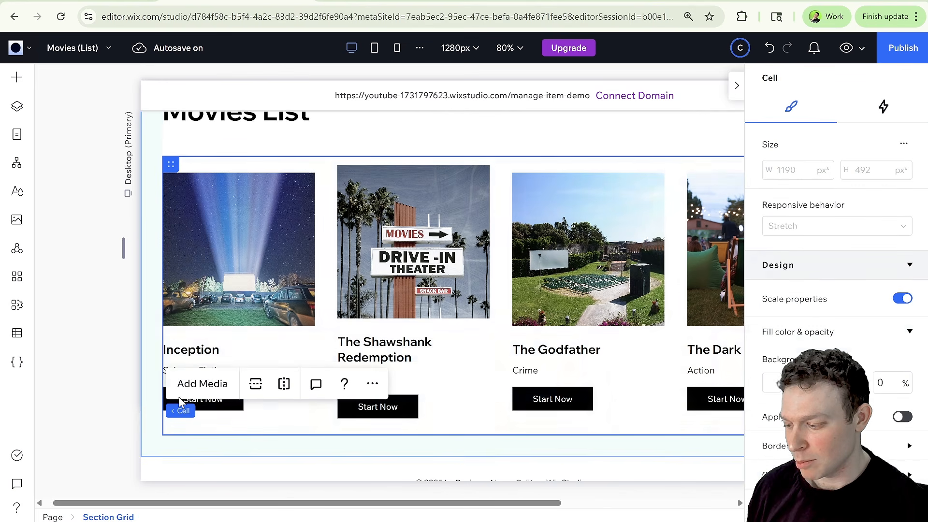
click(221, 401)
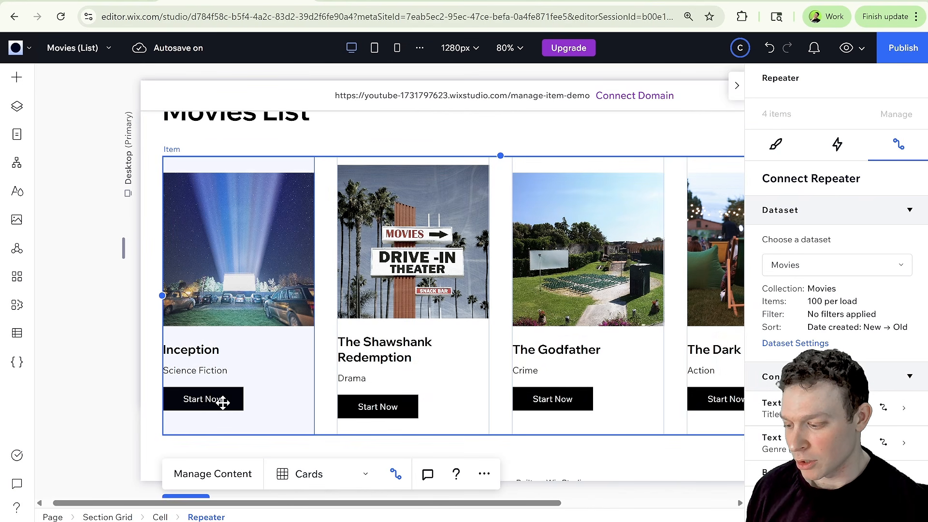
click(223, 399)
click(224, 397)
click(223, 397)
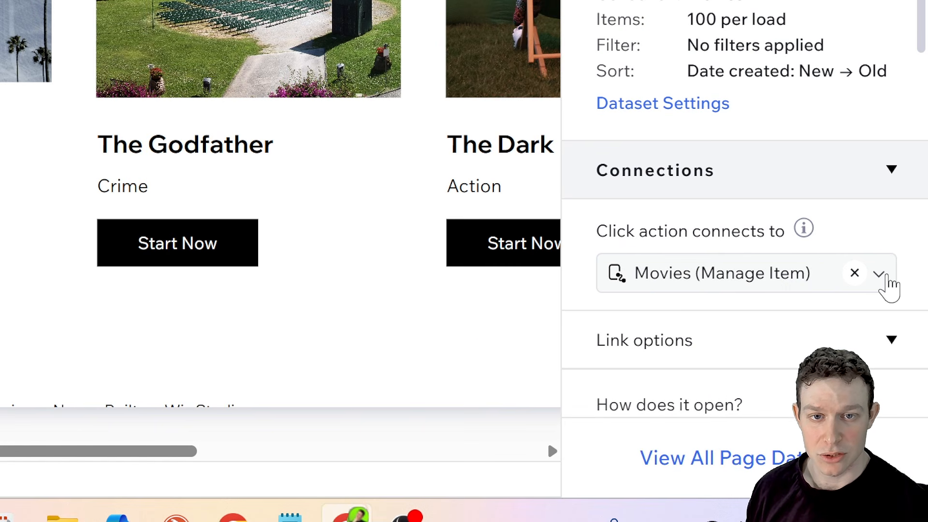
click(882, 276)
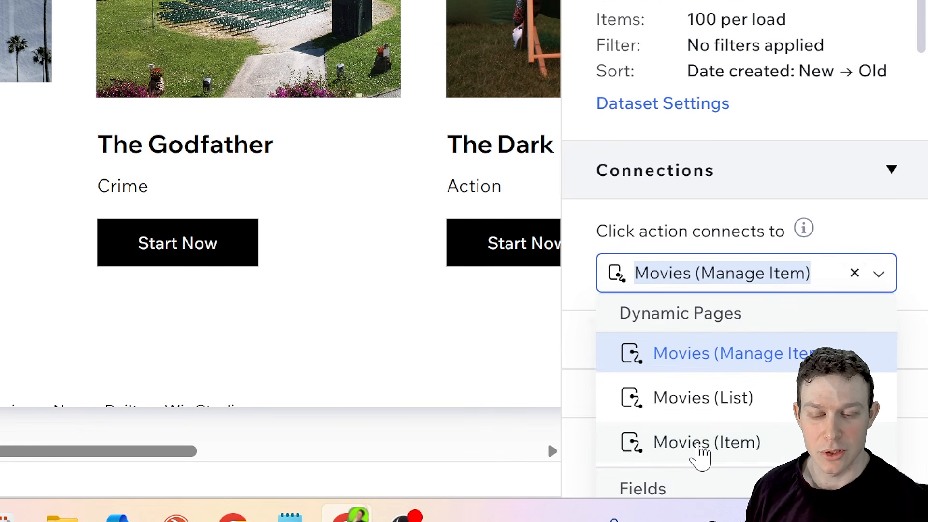
click(700, 454)
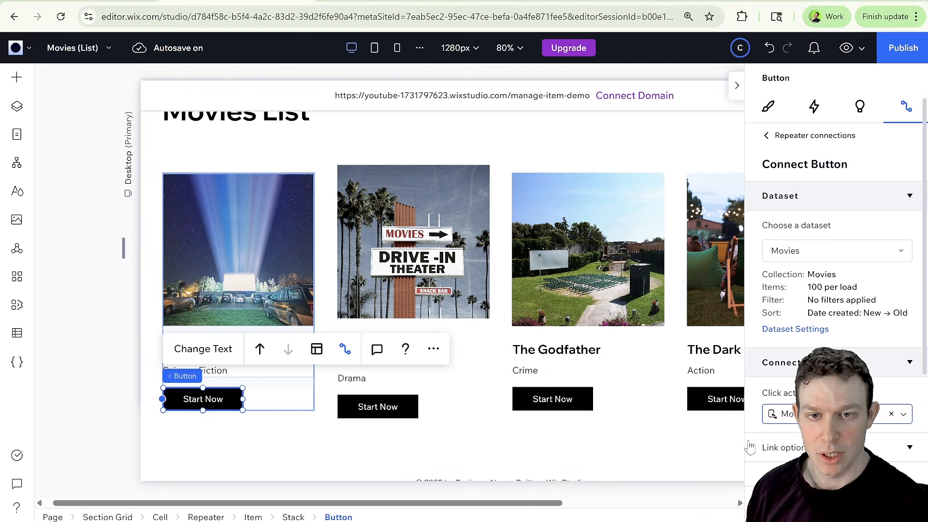
click(665, 448)
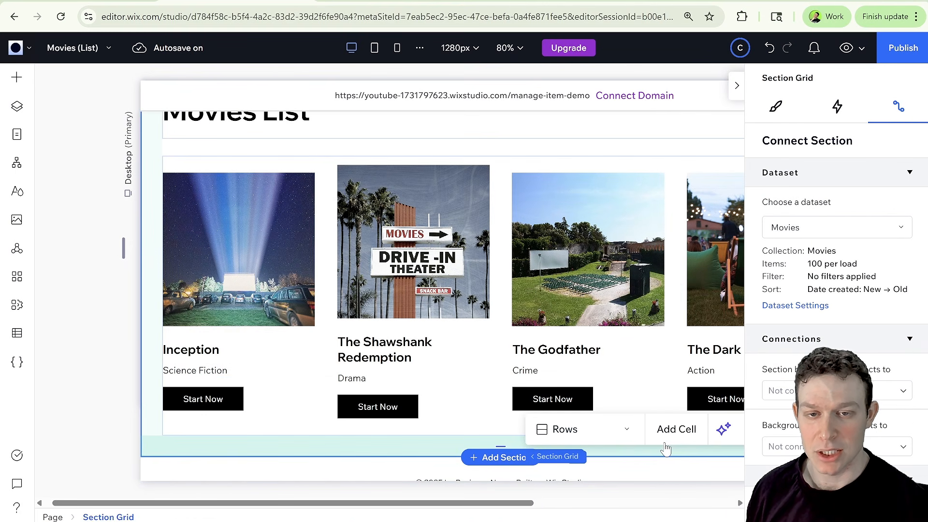
click(736, 89)
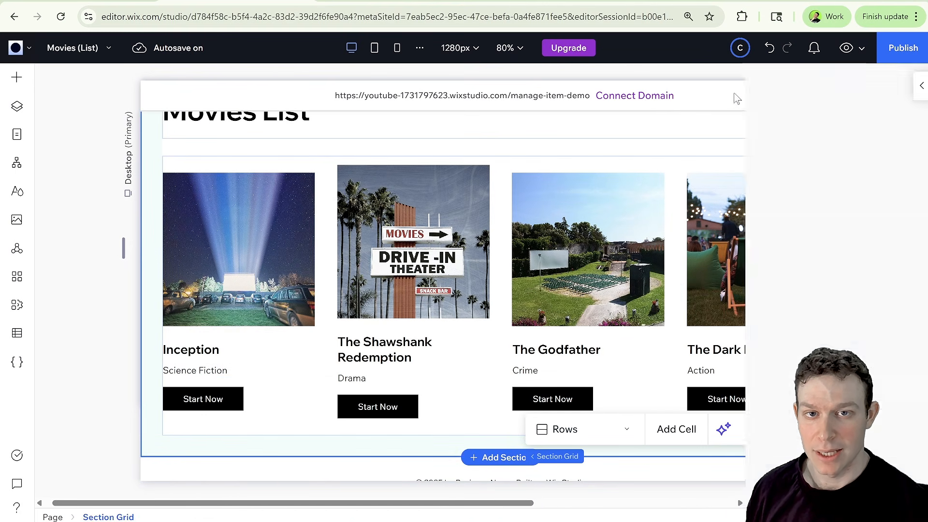
Open the Movies (Item) page and add a View More styled button above the Inception title.
click(19, 137)
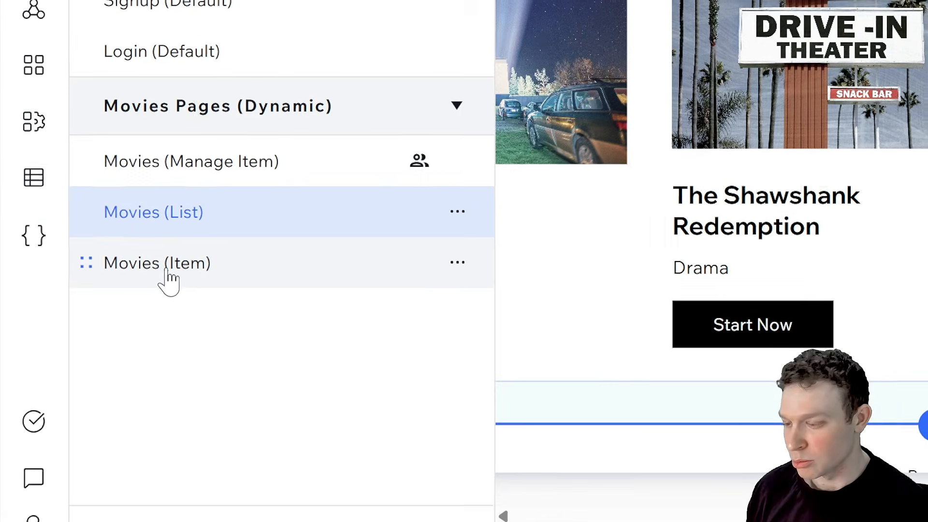
click(155, 269)
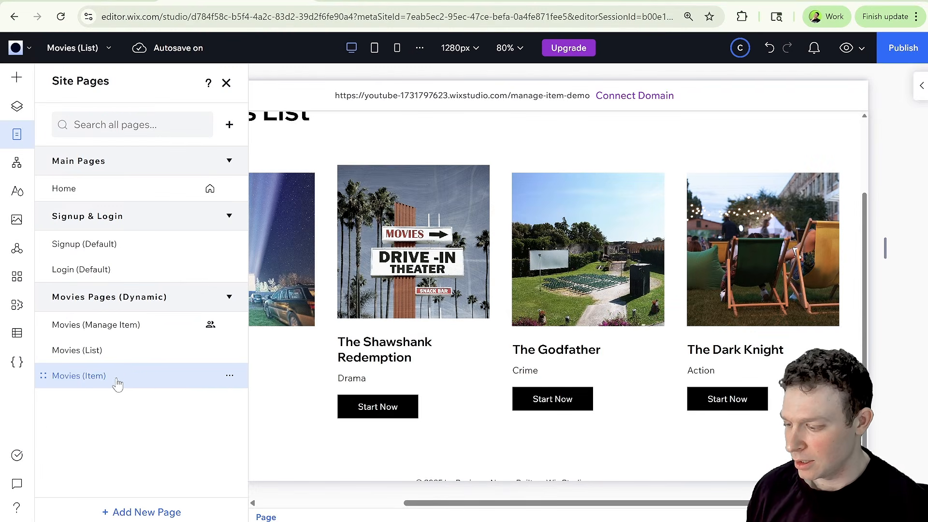
click(17, 134)
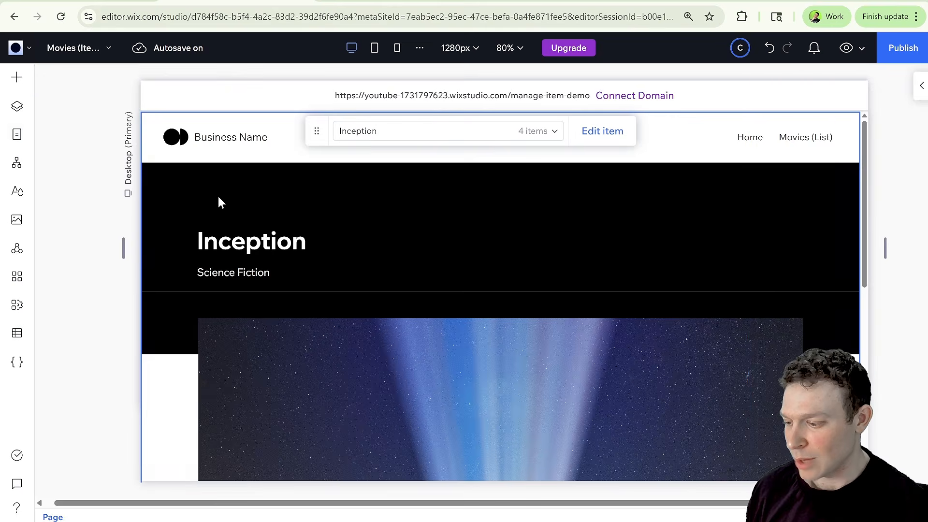
scroll(725, 317, down, 2)
scroll(725, 317, up, 2)
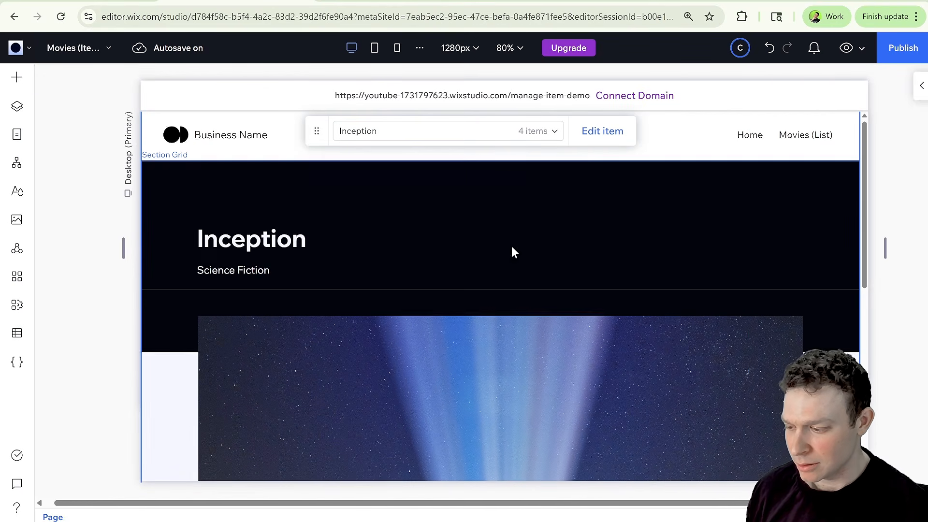
click(15, 77)
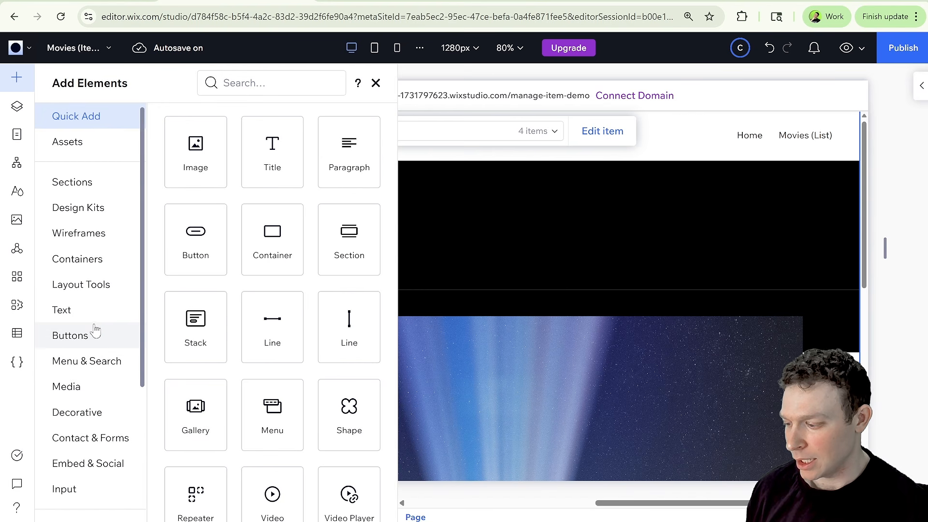
click(95, 332)
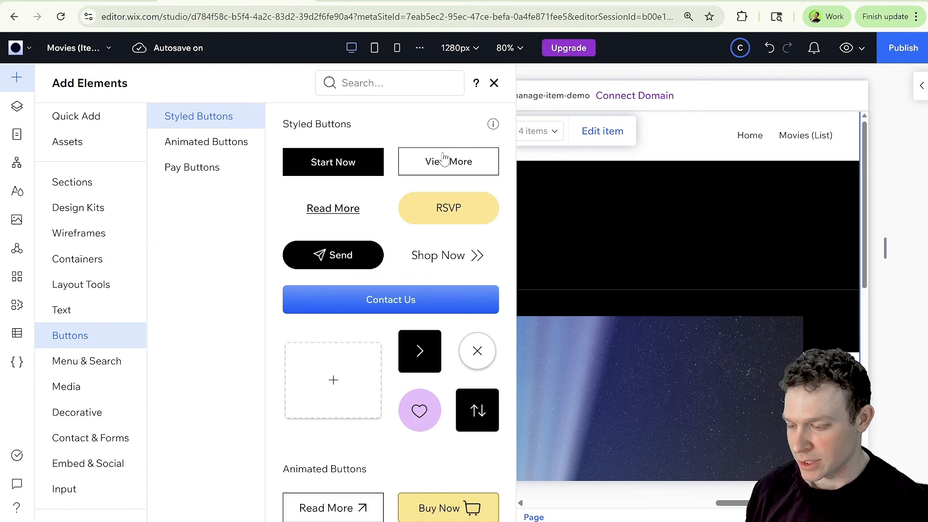
drag(451, 161, 501, 235)
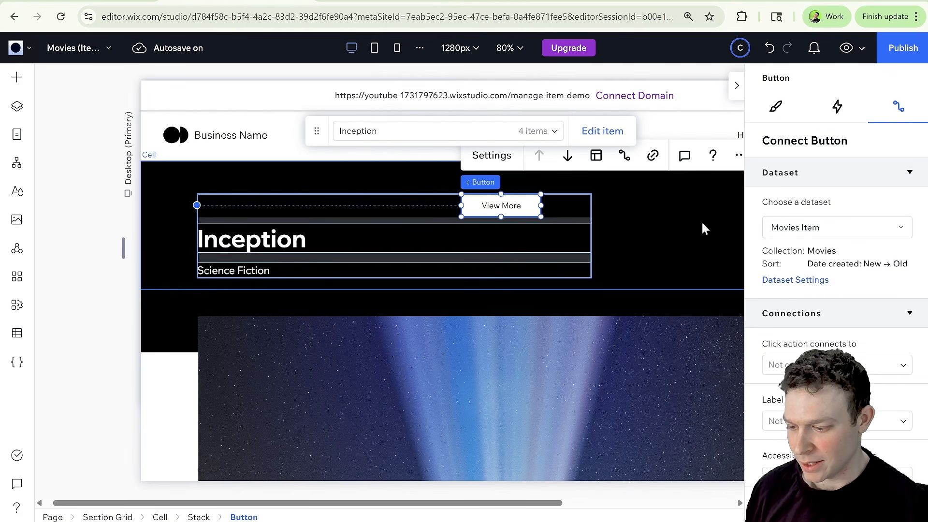
click(683, 233)
click(736, 86)
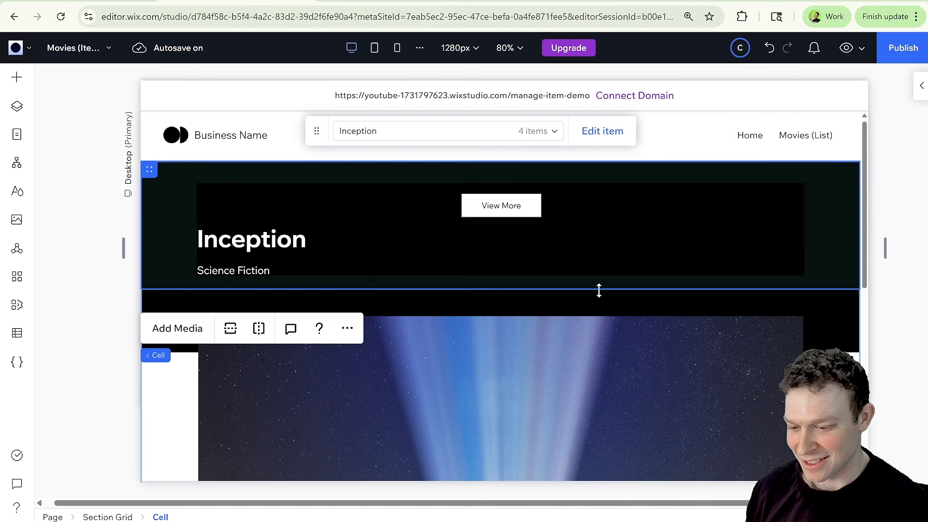
click(516, 205)
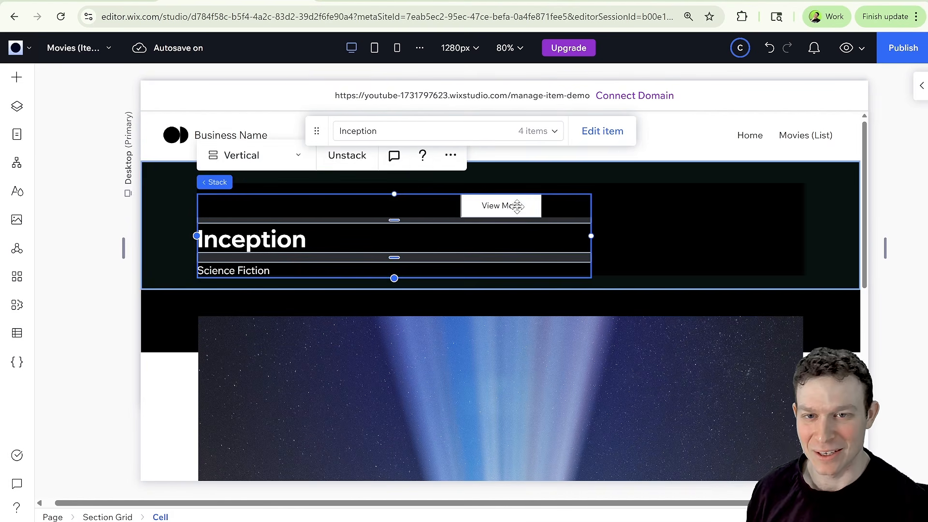
Change the new button's text to Edit.
click(520, 205)
click(490, 156)
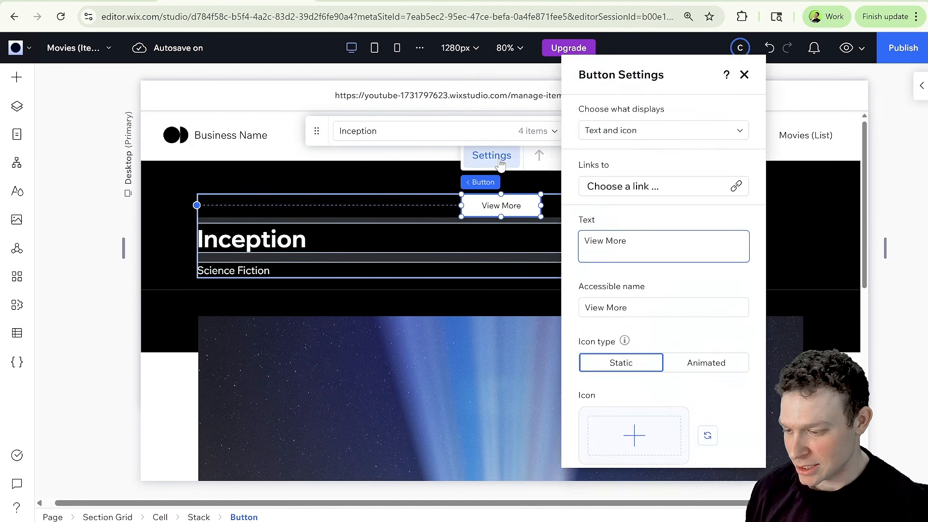
text(E)
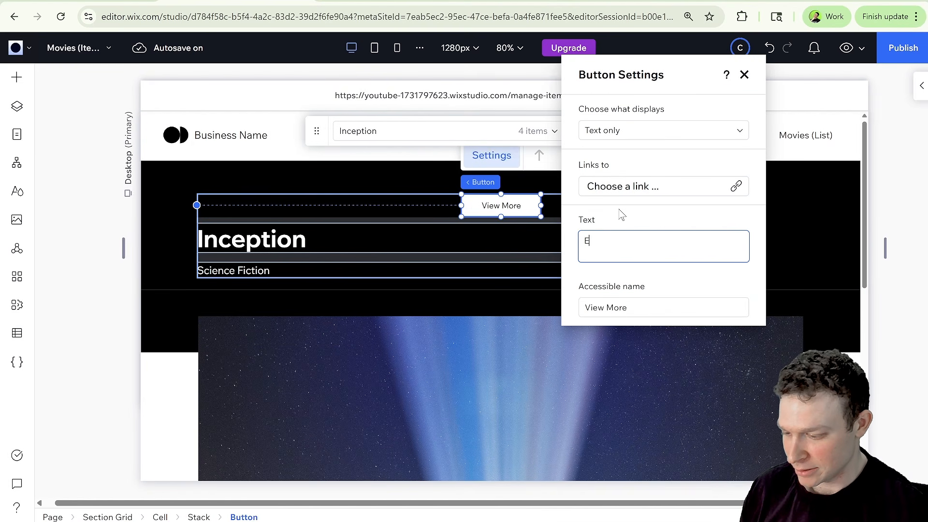
text(dit)
key(Return)
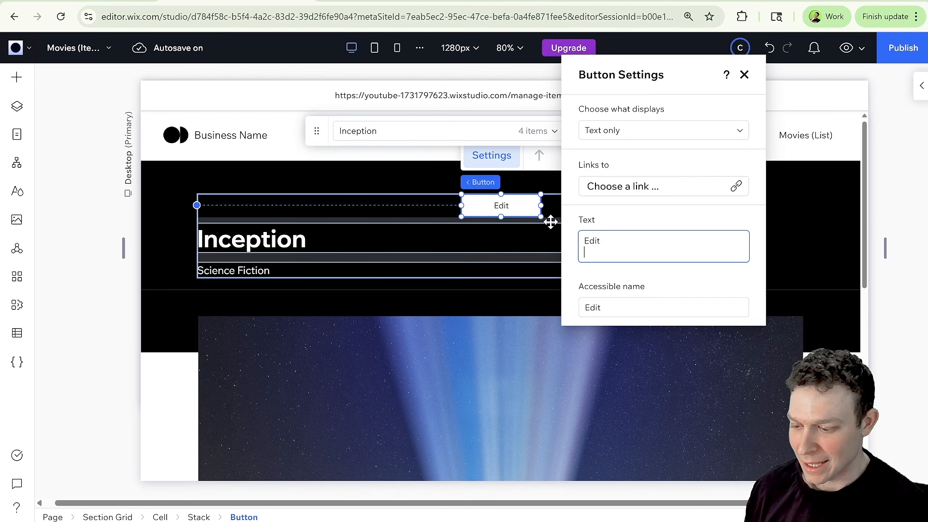
Connect the Edit button's click action to the Movies (Manage Item) dynamic page.
click(525, 204)
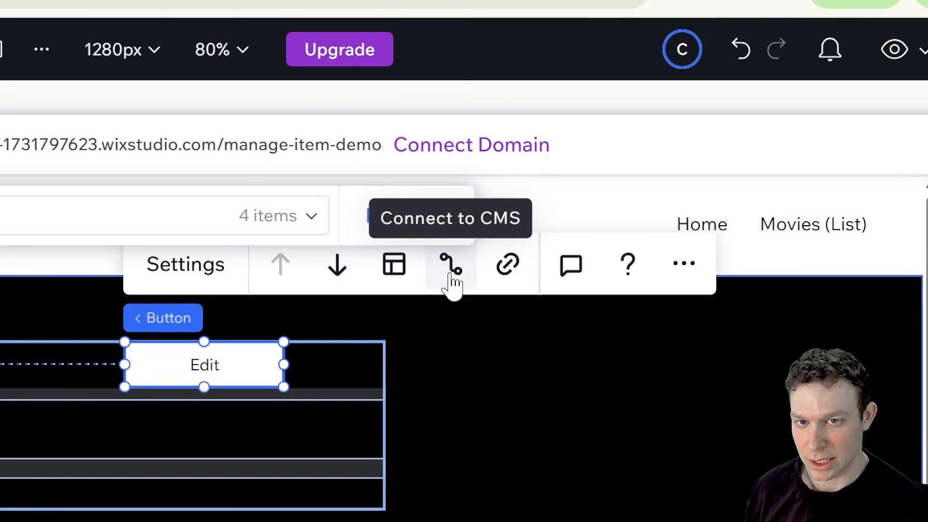
click(451, 273)
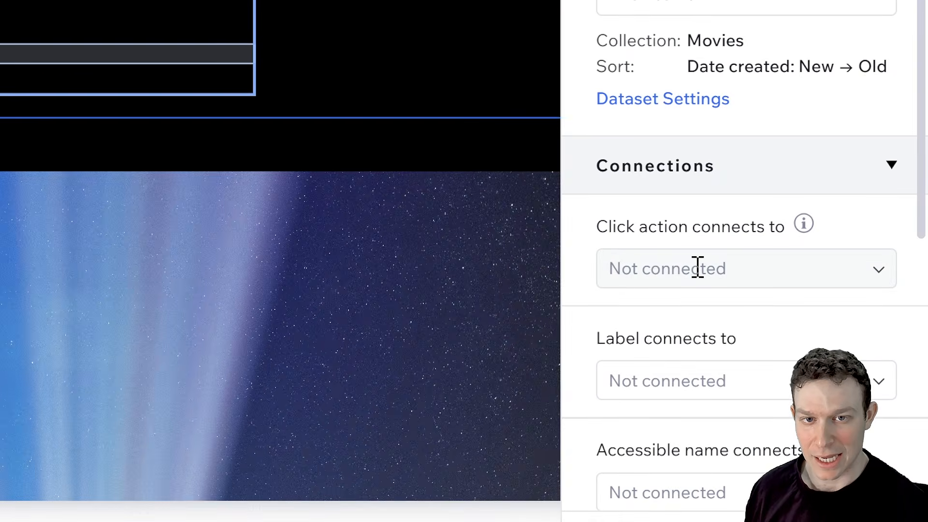
click(830, 366)
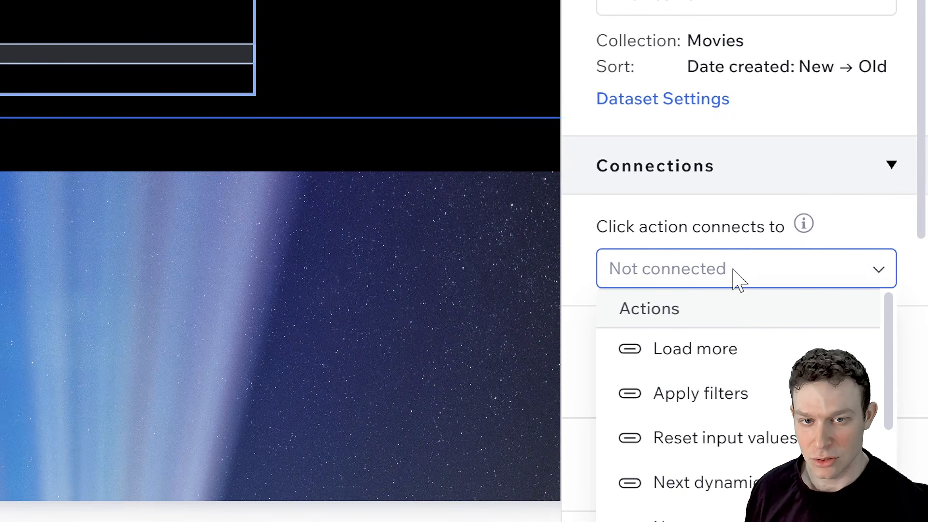
scroll(739, 387, down, 3)
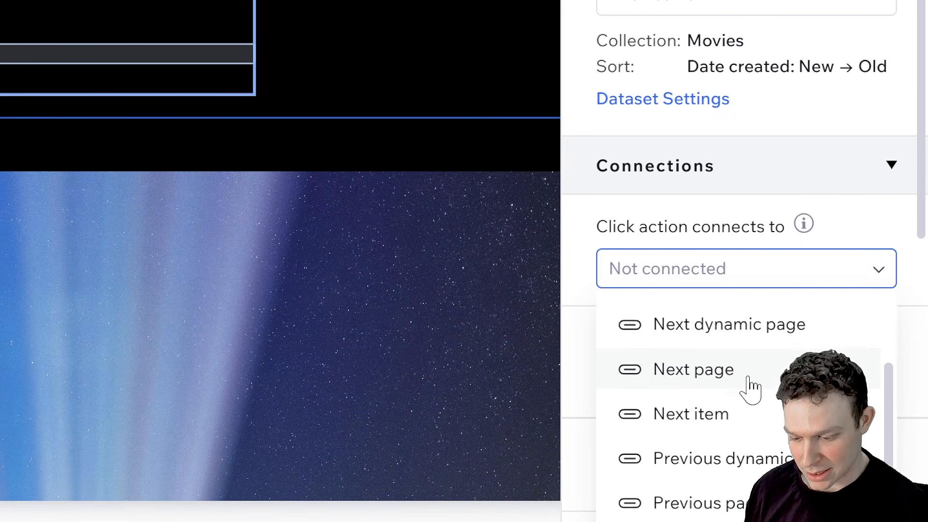
scroll(751, 389, down, 5)
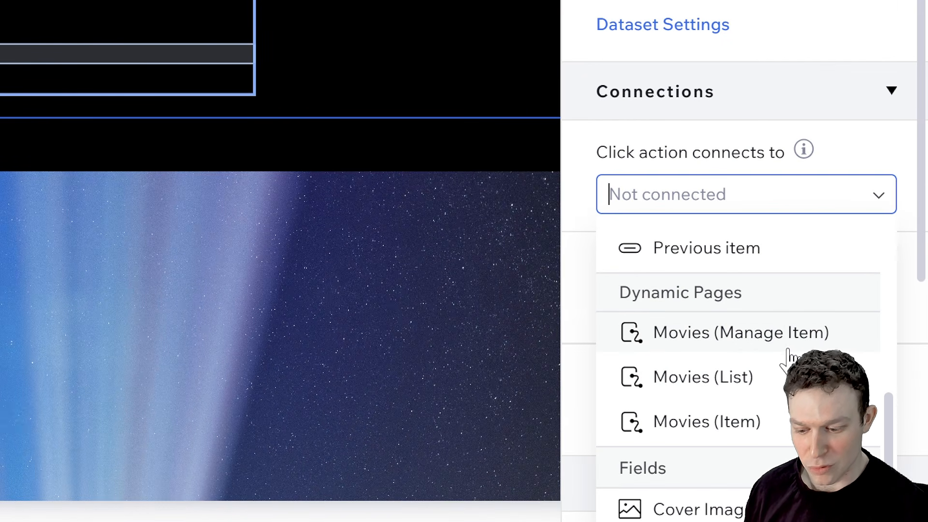
click(762, 337)
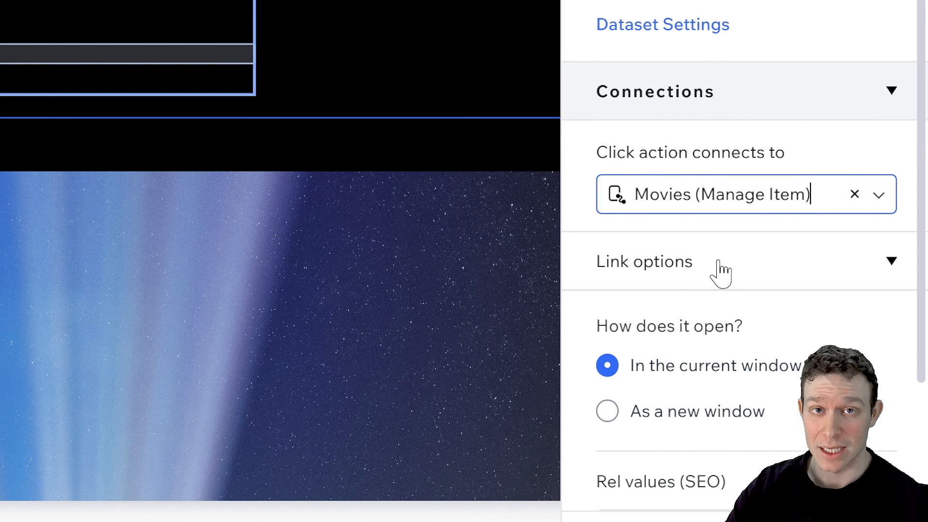
click(429, 70)
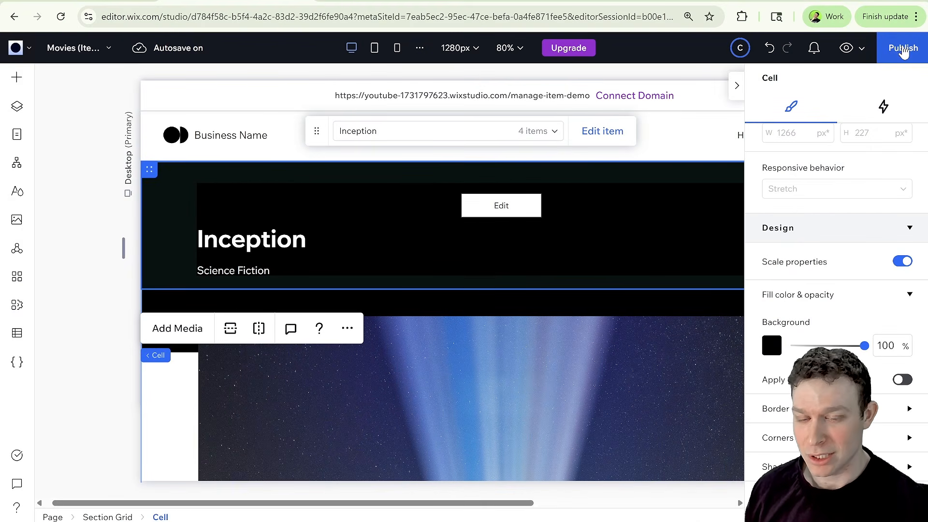
Publish the site and test Inception's Start Now and Edit buttons on the live site.
click(883, 26)
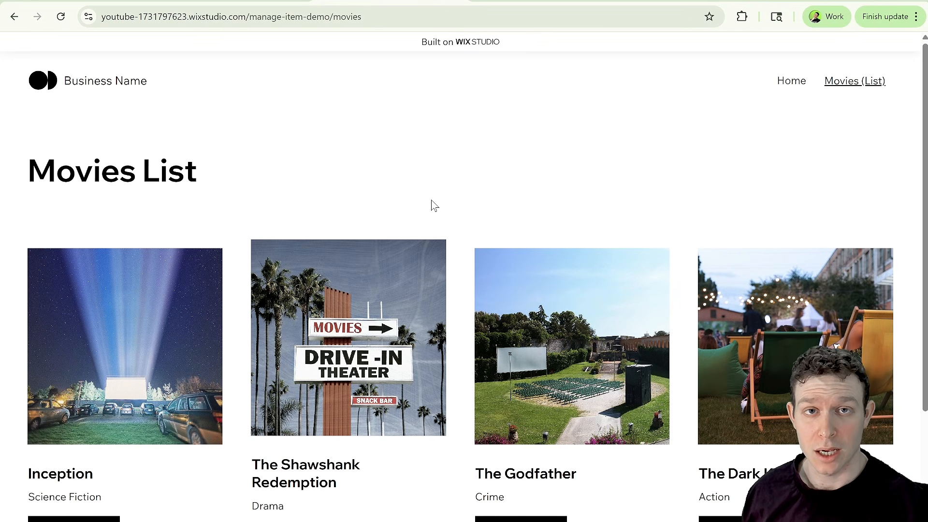
scroll(157, 276, down, 2)
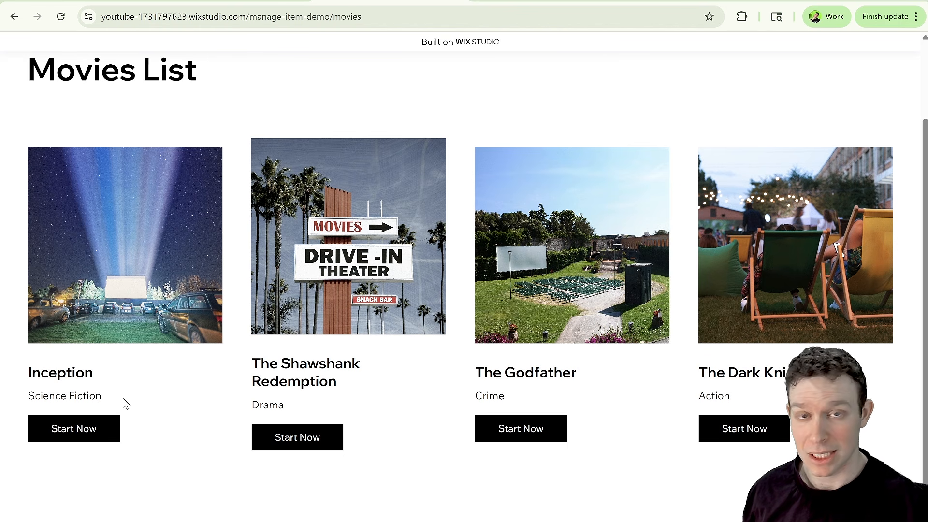
click(85, 431)
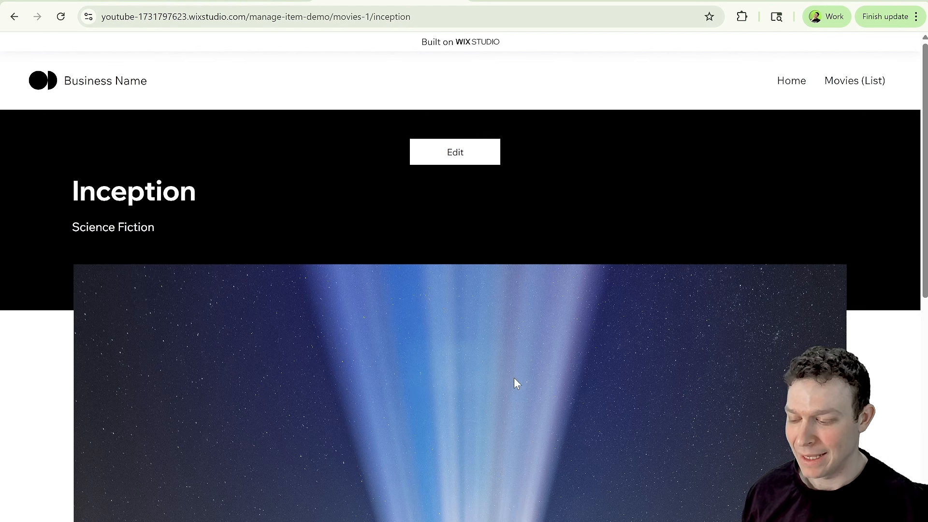
click(475, 157)
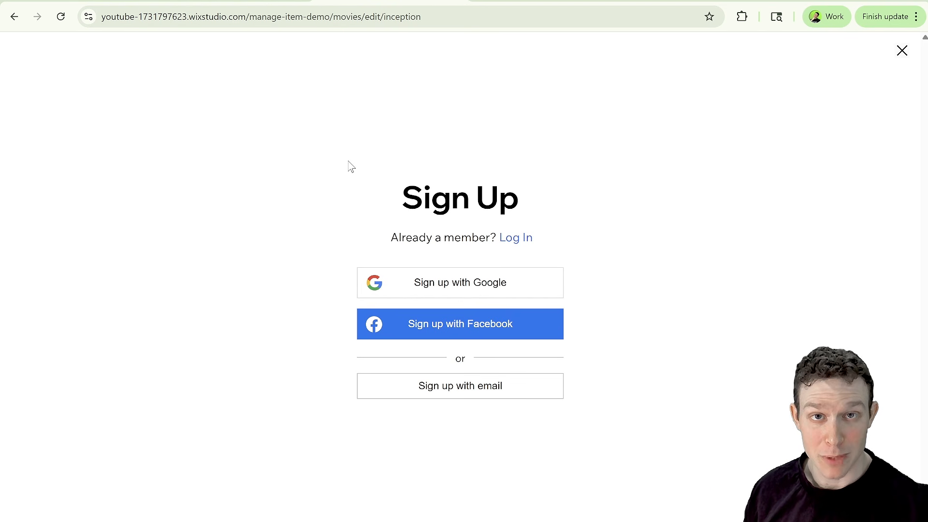
Return to the editor and review the Movies (Manage Item) page's access permissions in its page settings.
click(265, 2)
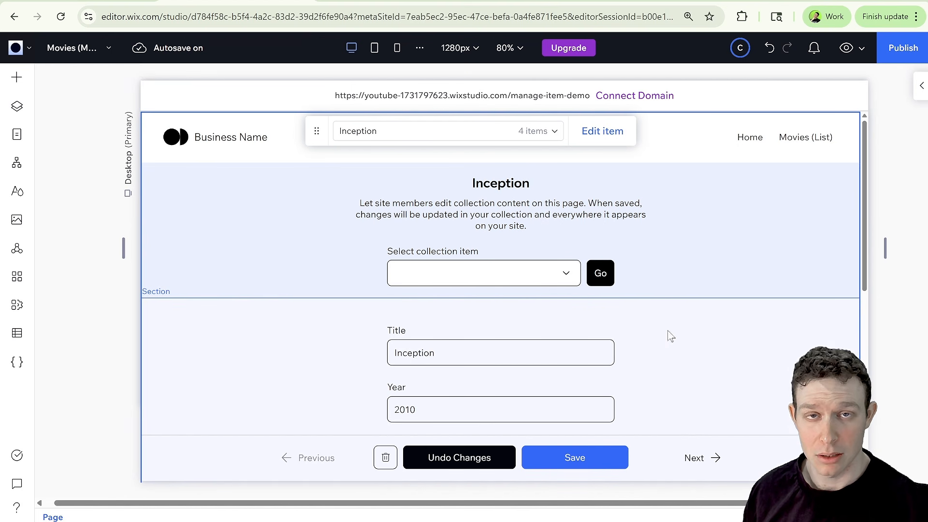
click(17, 135)
click(234, 324)
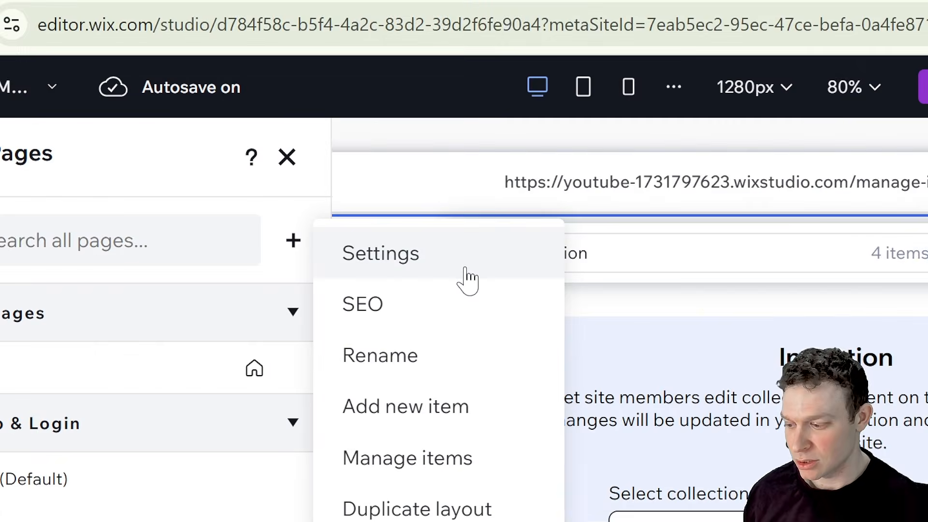
click(317, 143)
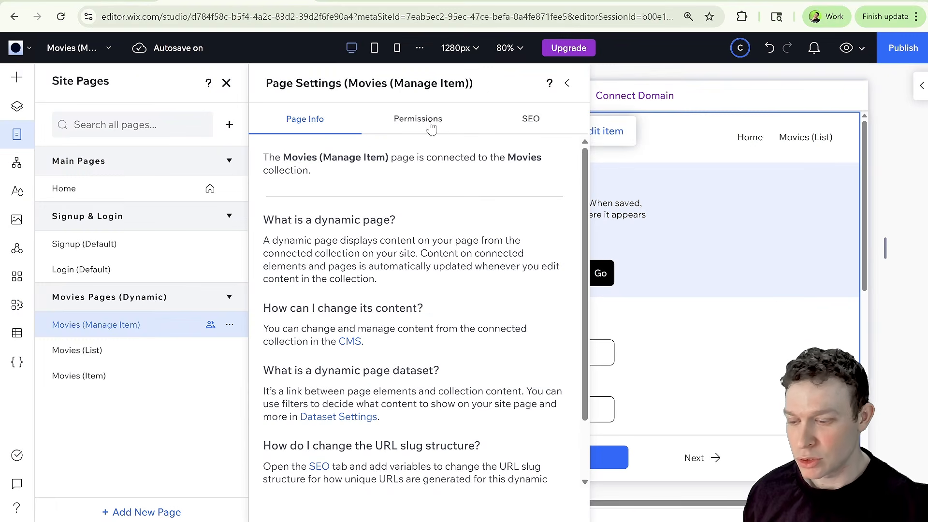
click(422, 125)
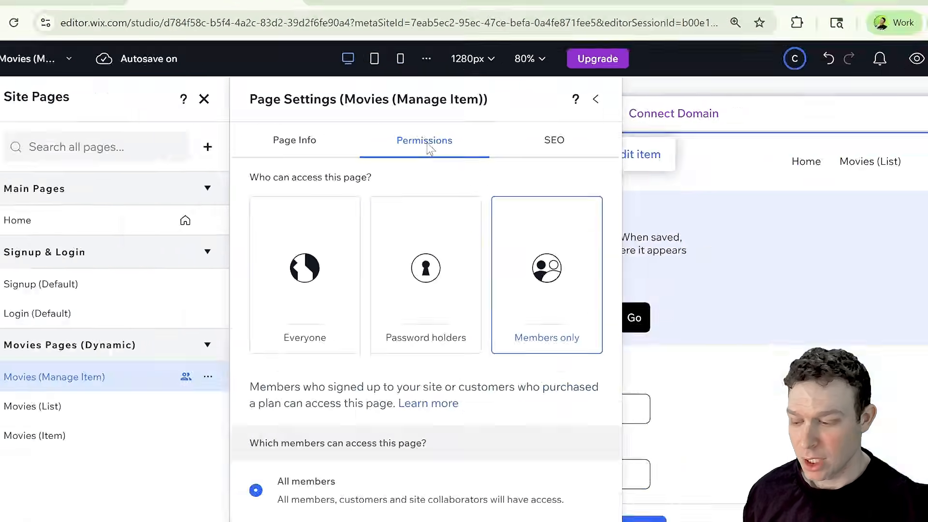
scroll(656, 483, down, 1)
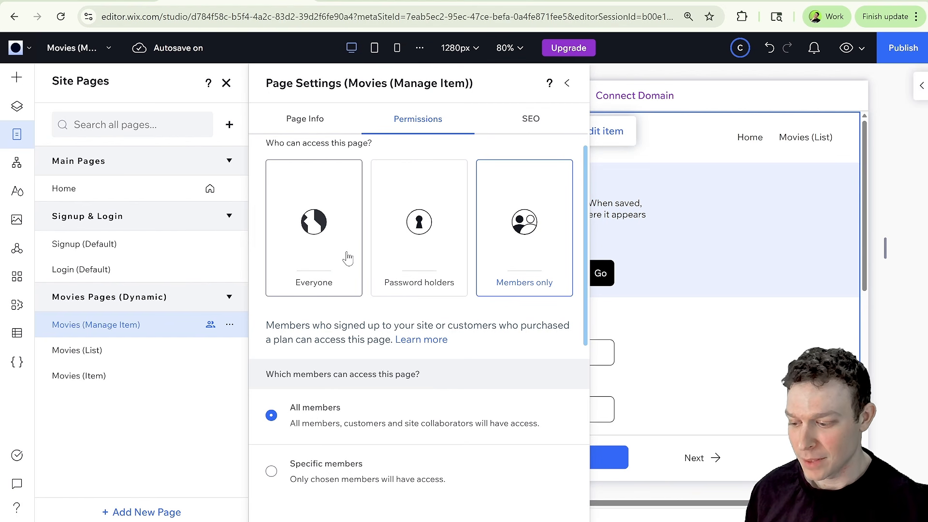
Set the Movies (Manage Item) page's access to Everyone and close the page settings and pages panel.
scroll(348, 260, down, 2)
scroll(352, 259, down, 1)
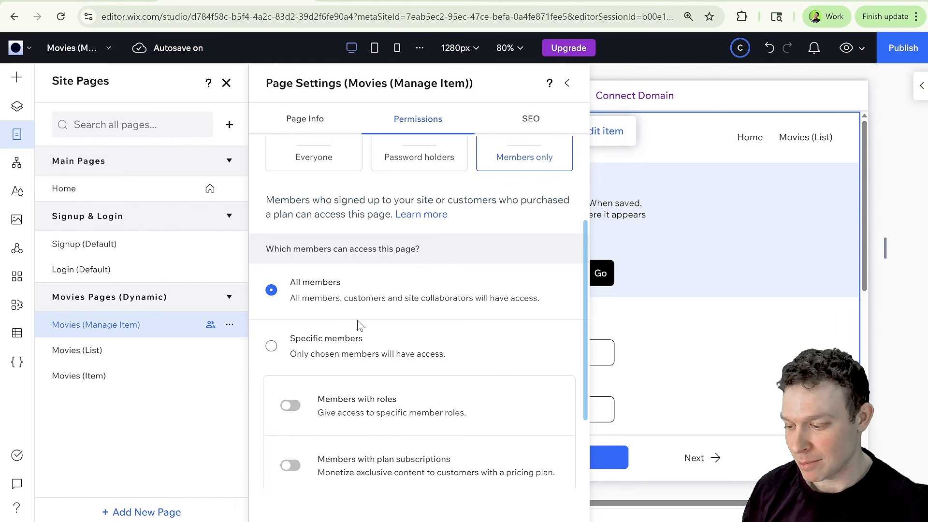
scroll(355, 324, down, 3)
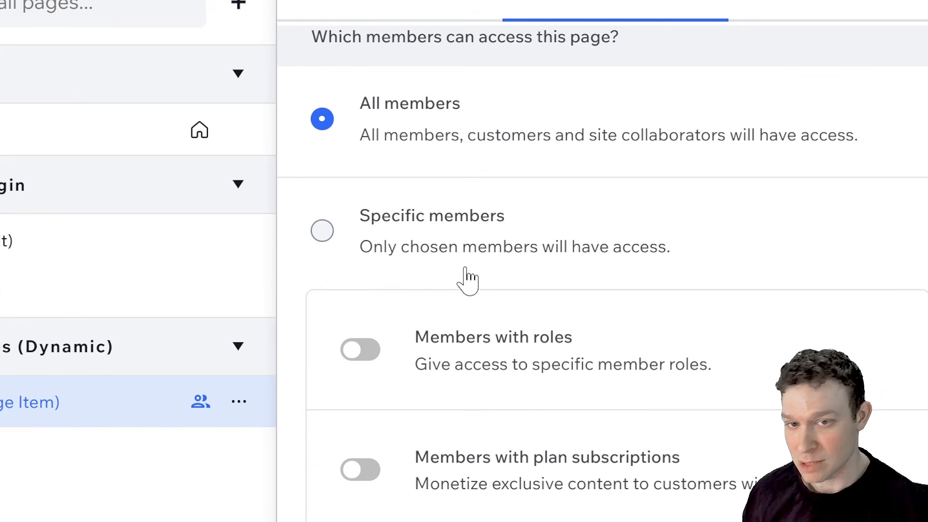
scroll(443, 279, up, 5)
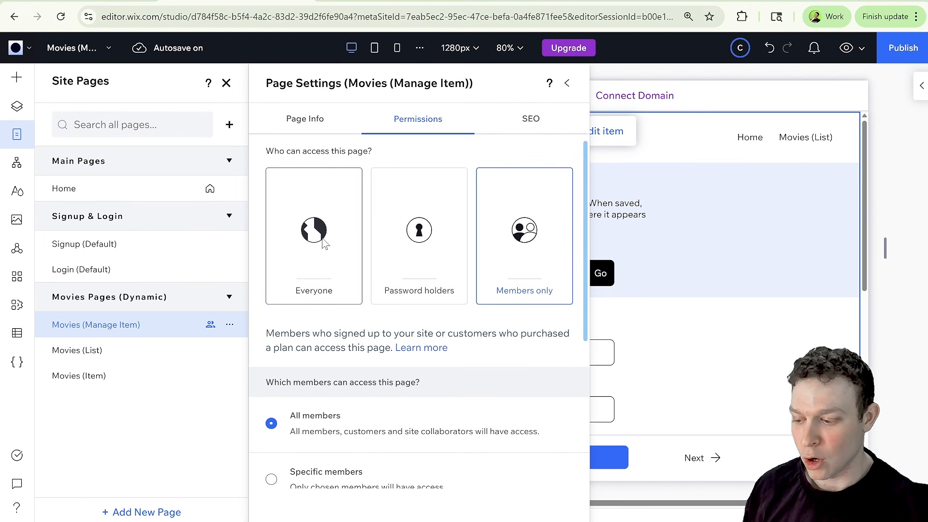
click(318, 242)
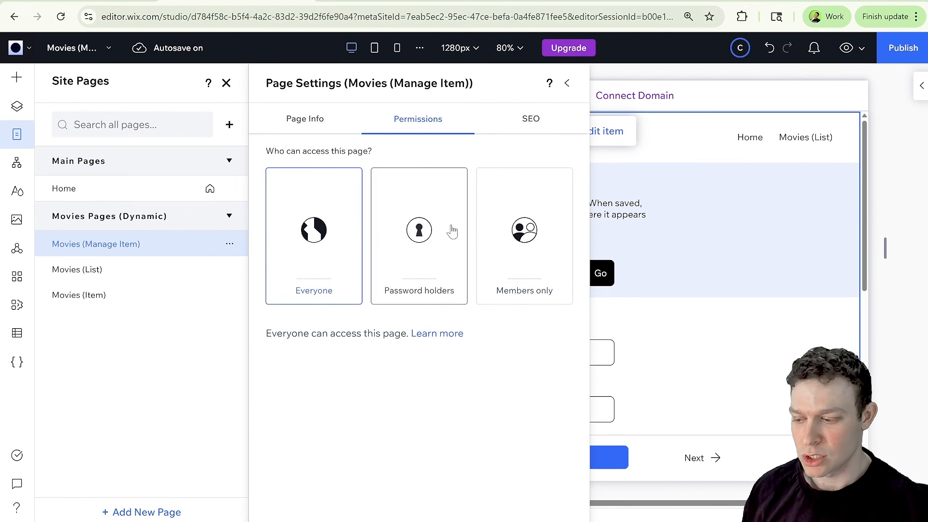
click(567, 84)
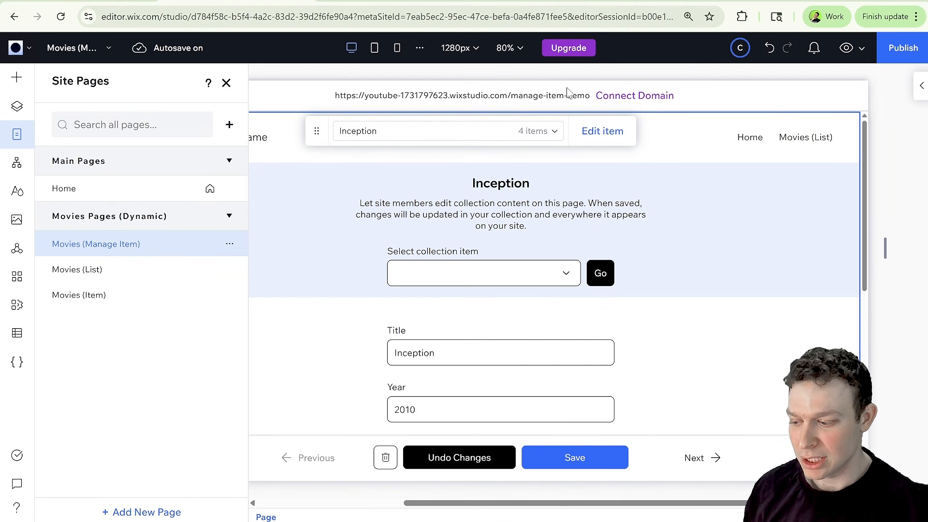
click(226, 82)
Publish the site, return to Inception's live item page, reload it and open its Edit button.
click(908, 55)
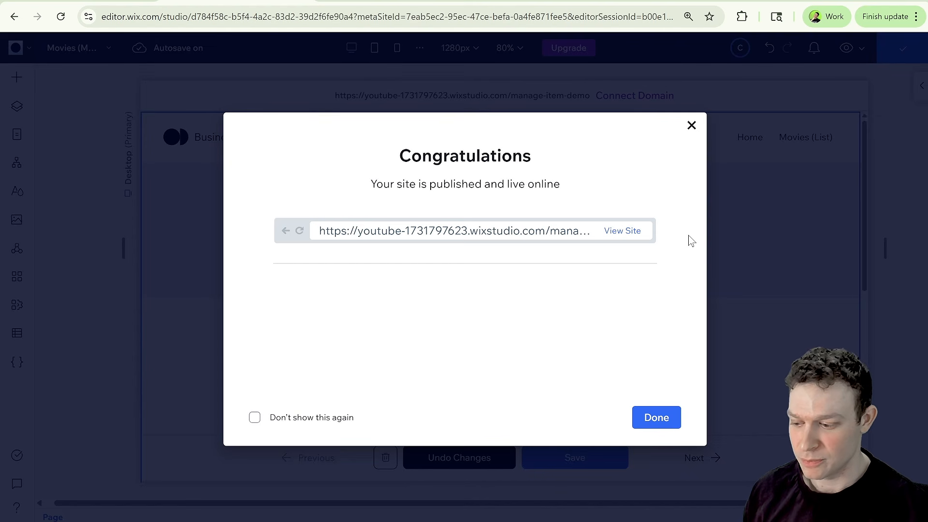
click(394, 2)
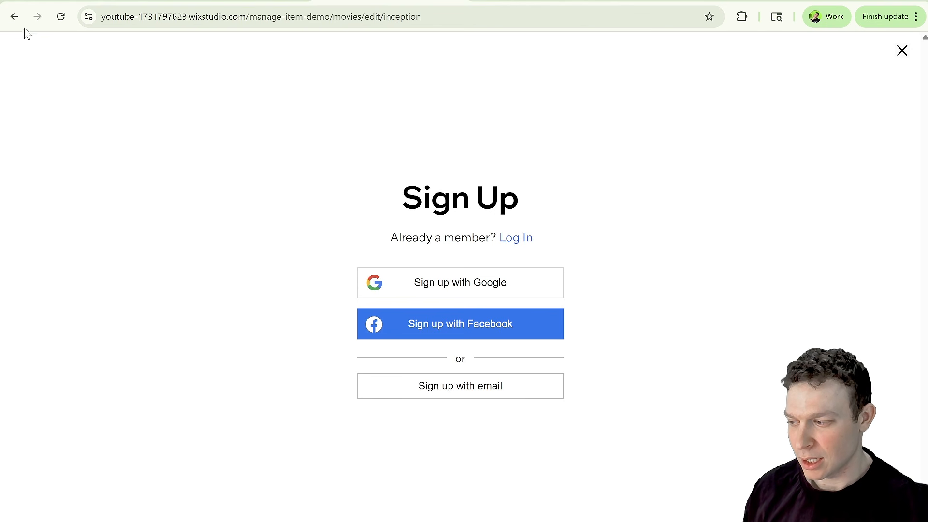
click(14, 17)
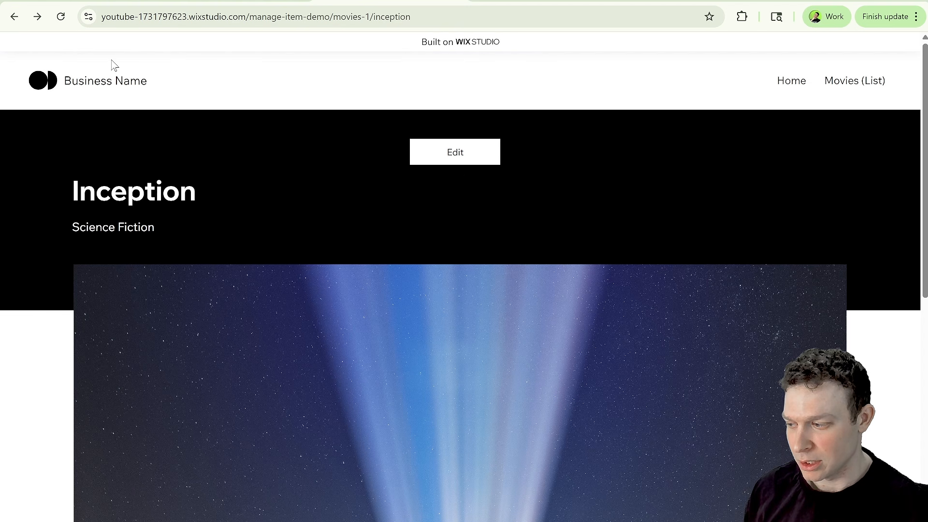
click(60, 16)
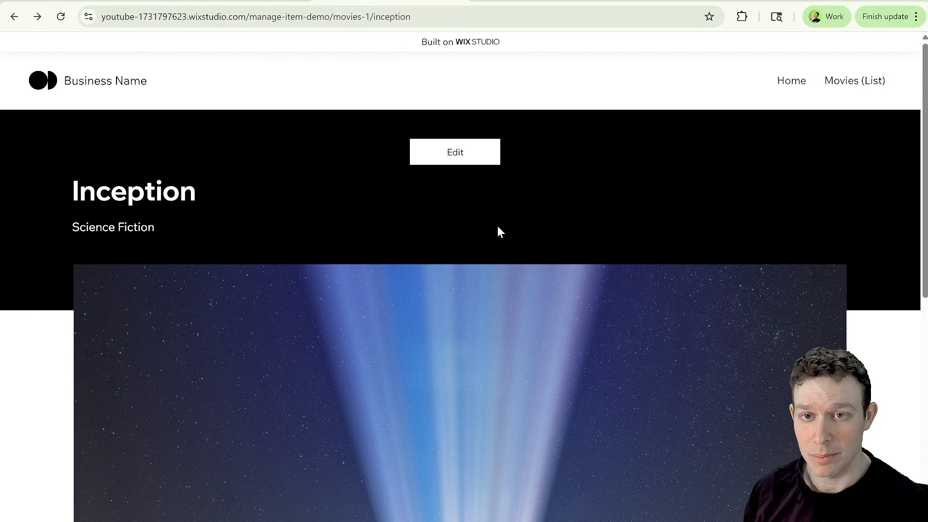
click(464, 152)
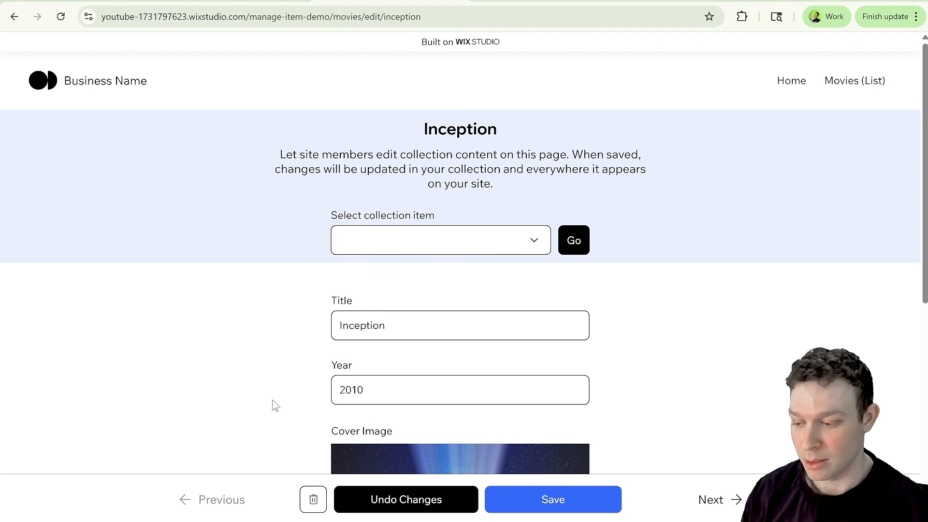
Choose The Dark Knight in the Select collection item dropdown on the live edit page.
scroll(290, 378, down, 1)
scroll(292, 382, down, 8)
scroll(296, 381, up, 8)
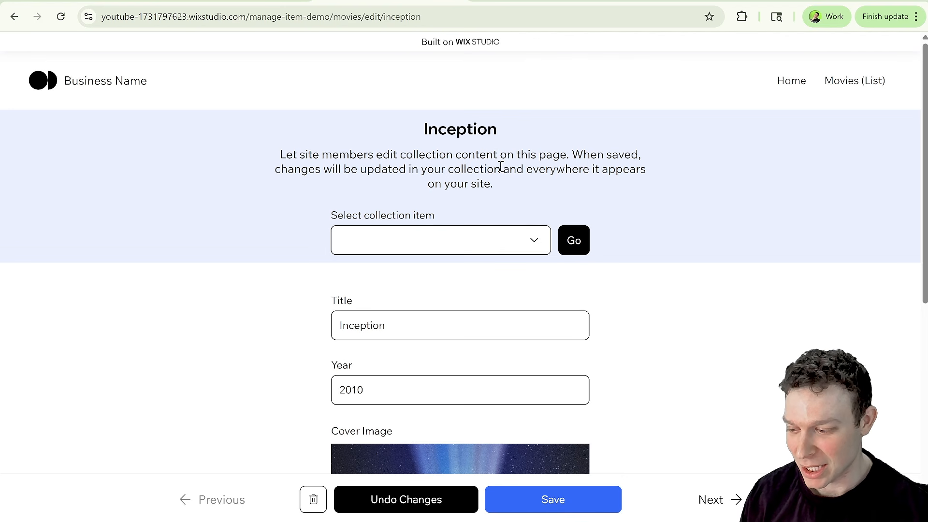
scroll(497, 178, down, 1)
click(495, 196)
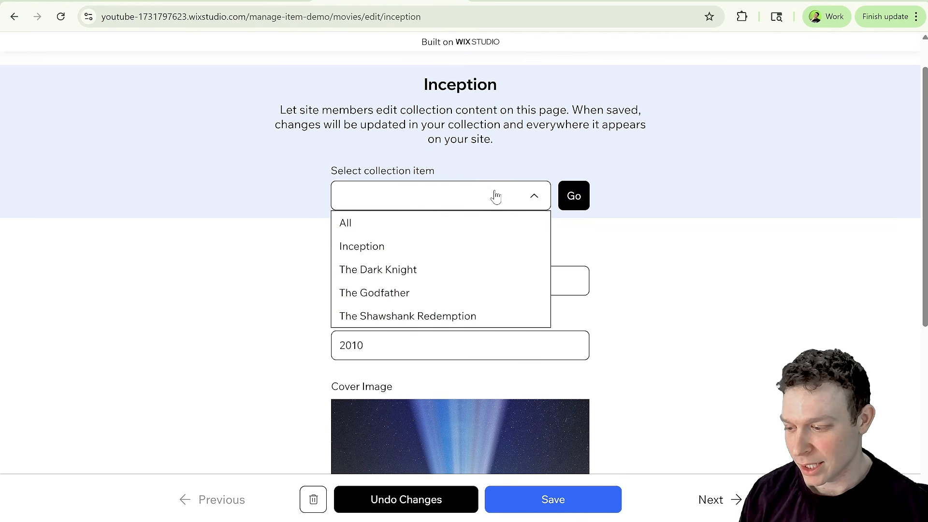
click(397, 268)
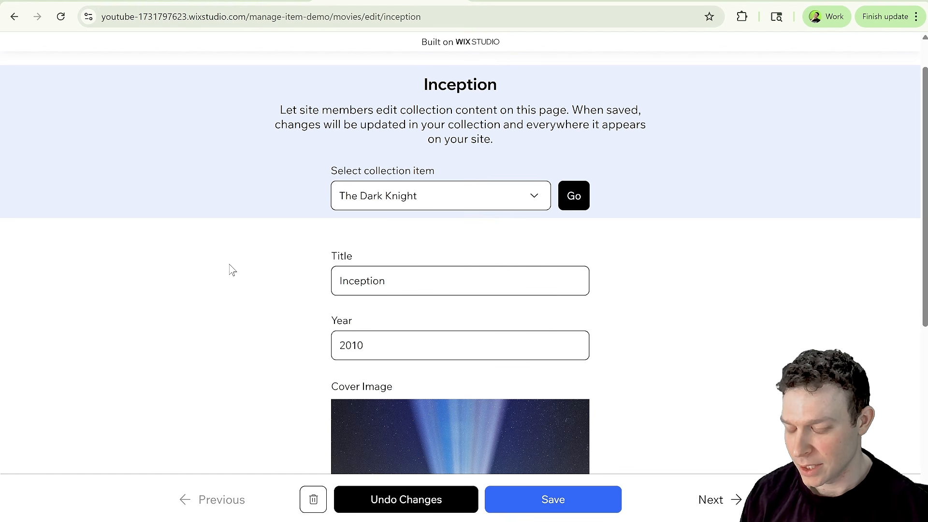
Change the Title to Inception 2 and the Year to 2012, then save the item.
scroll(231, 268, down, 2)
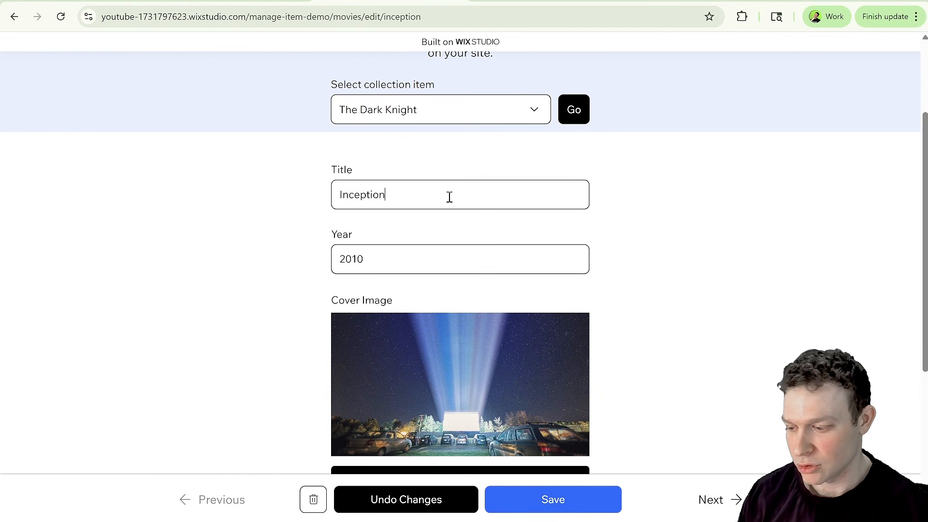
text(2)
click(390, 267)
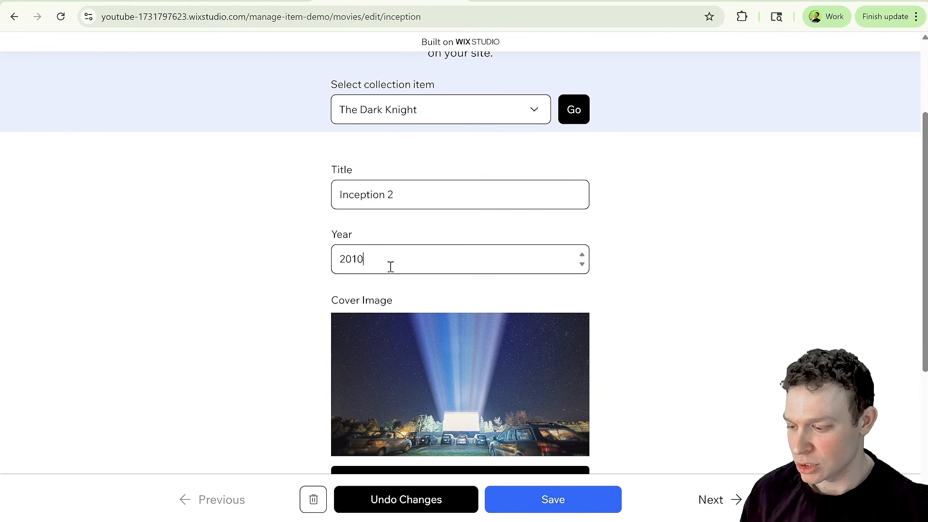
key(BackSpace)
text(2)
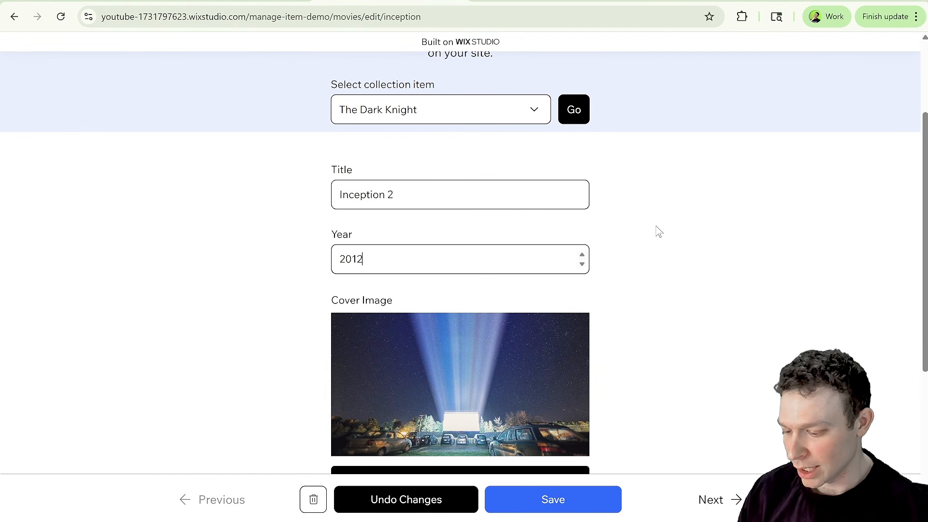
scroll(555, 288, down, 5)
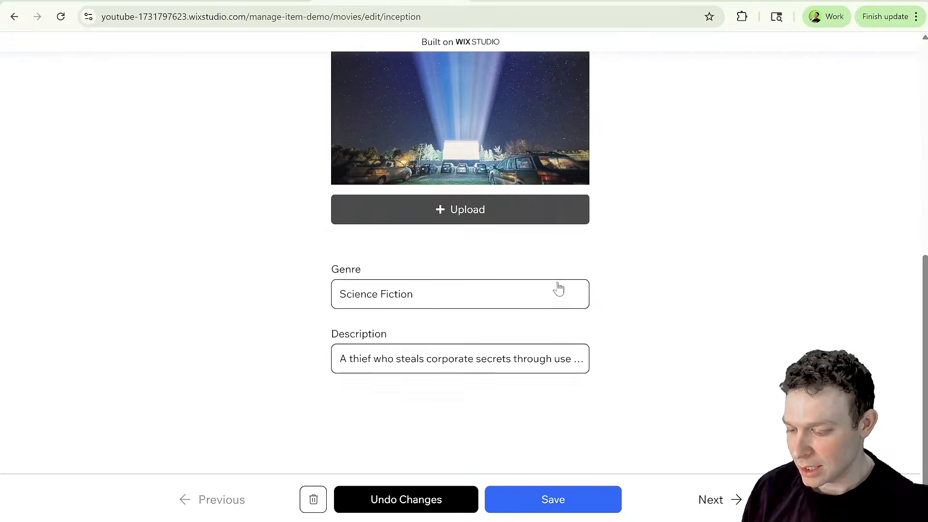
click(573, 499)
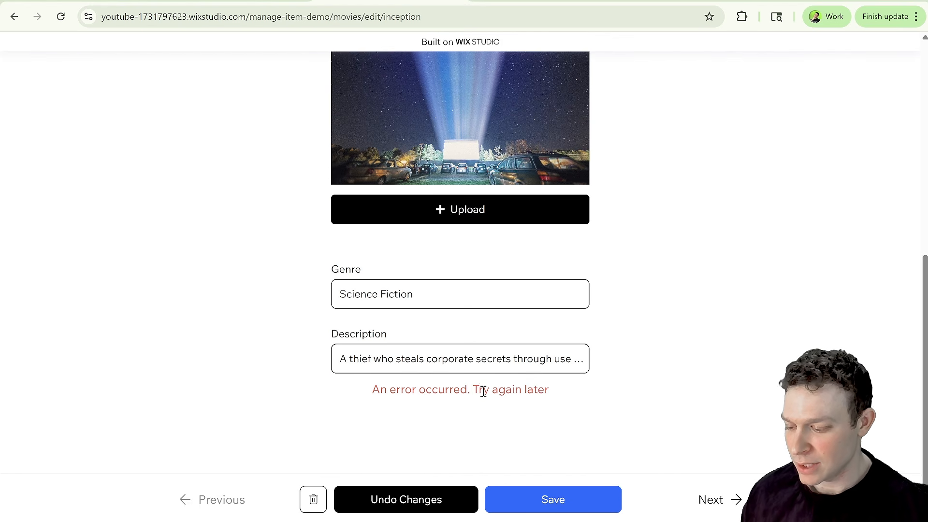
Examine the message under the form and the edited fields after saving.
drag(372, 395, 557, 395)
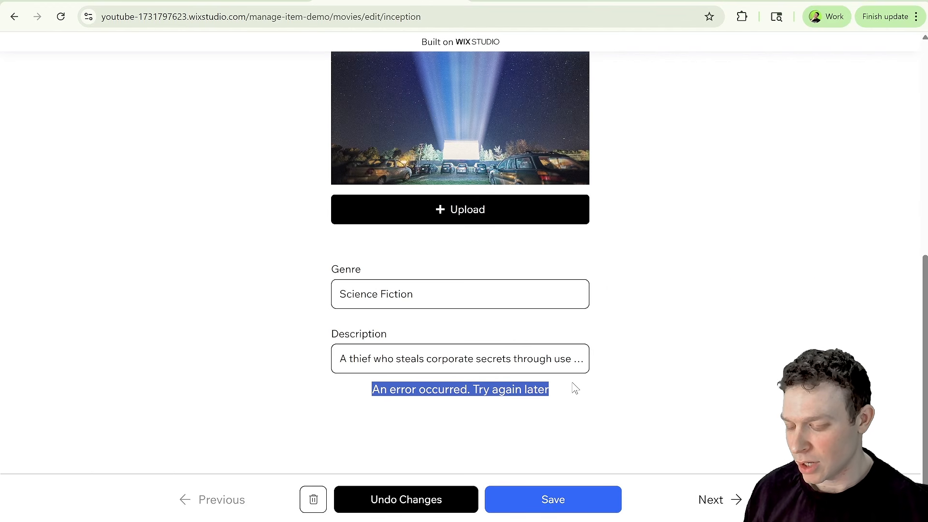
scroll(571, 404, up, 7)
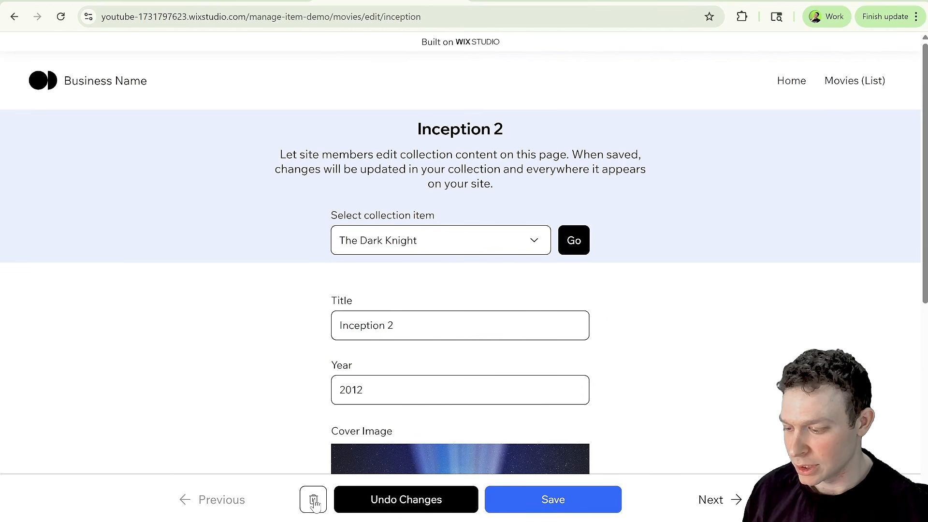
scroll(468, 383, down, 7)
click(379, 412)
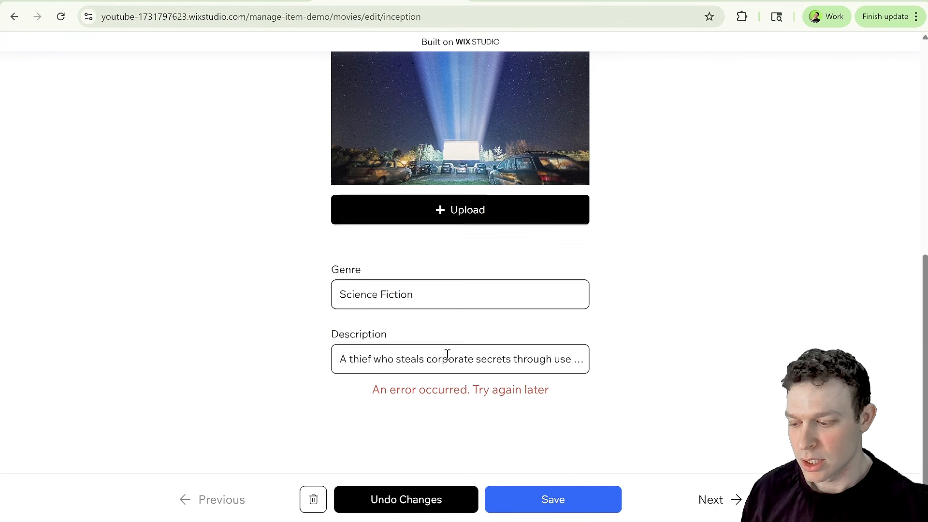
scroll(447, 355, up, 7)
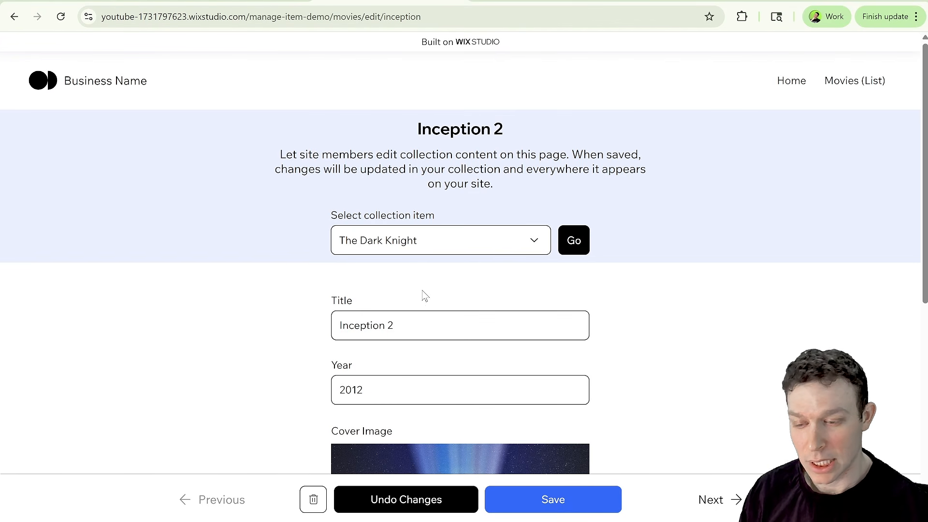
scroll(456, 302, down, 1)
scroll(457, 302, down, 6)
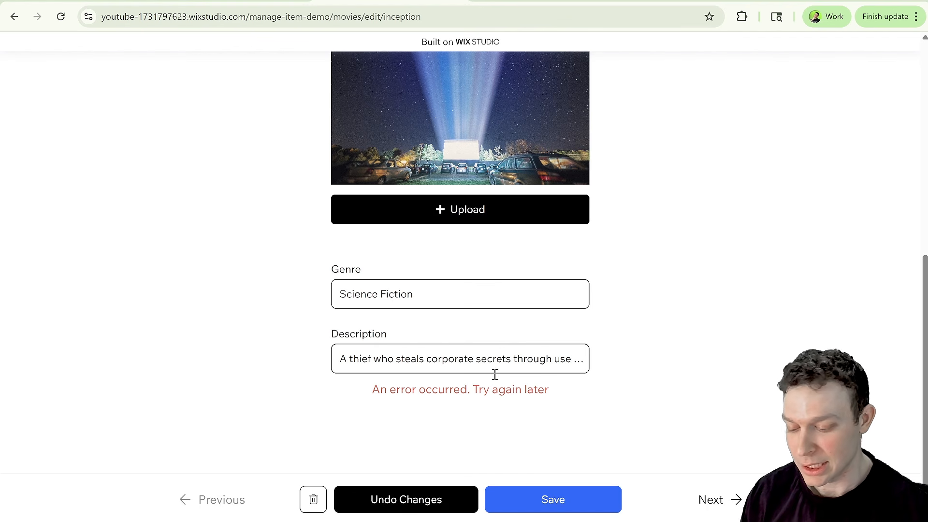
scroll(522, 365, up, 10)
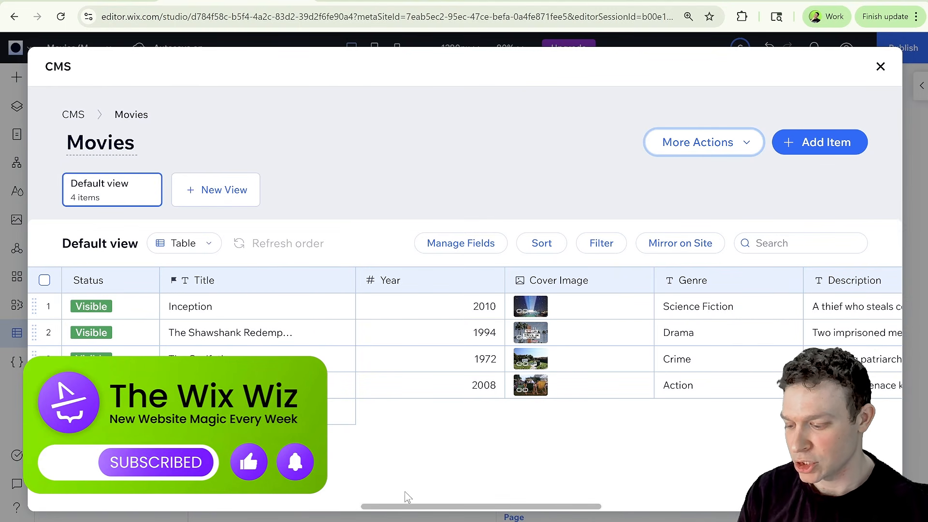
Open the Movies collection's Permissions & privacy settings and read the warning about update permissions.
drag(414, 507, 381, 502)
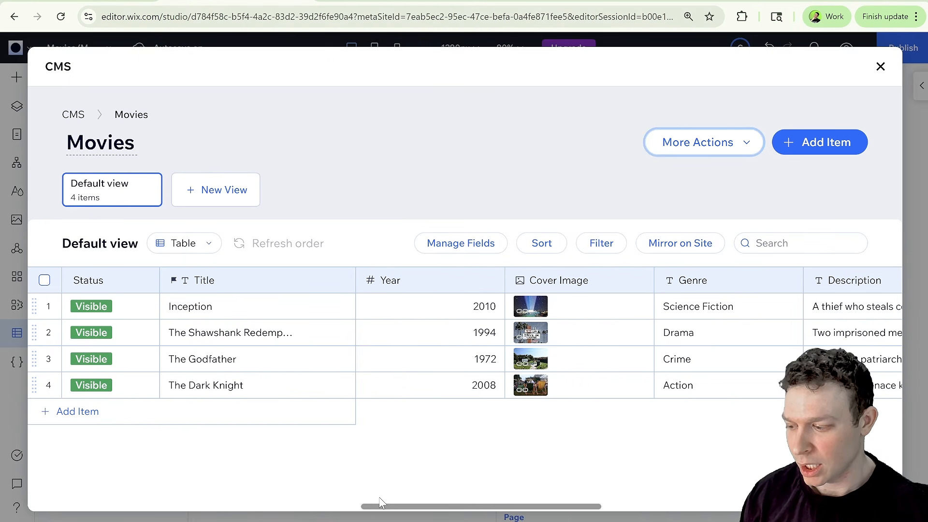
click(725, 152)
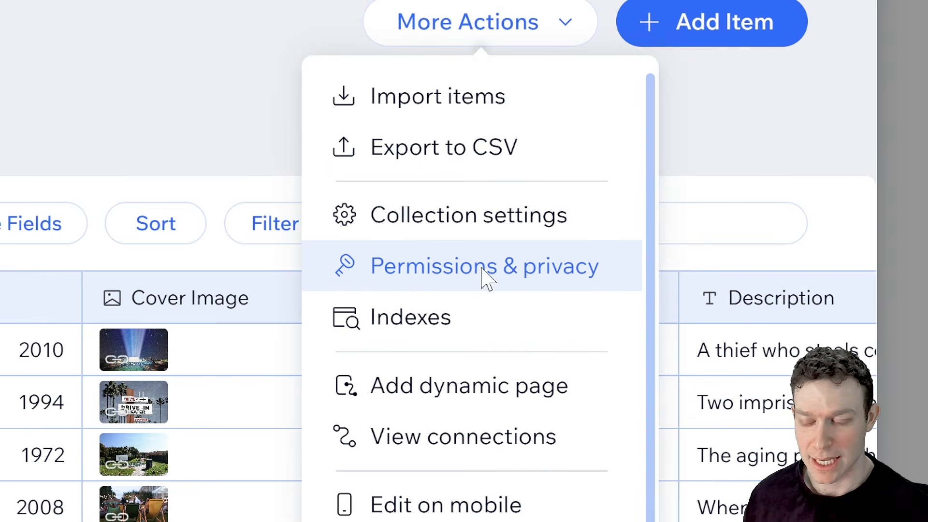
click(483, 277)
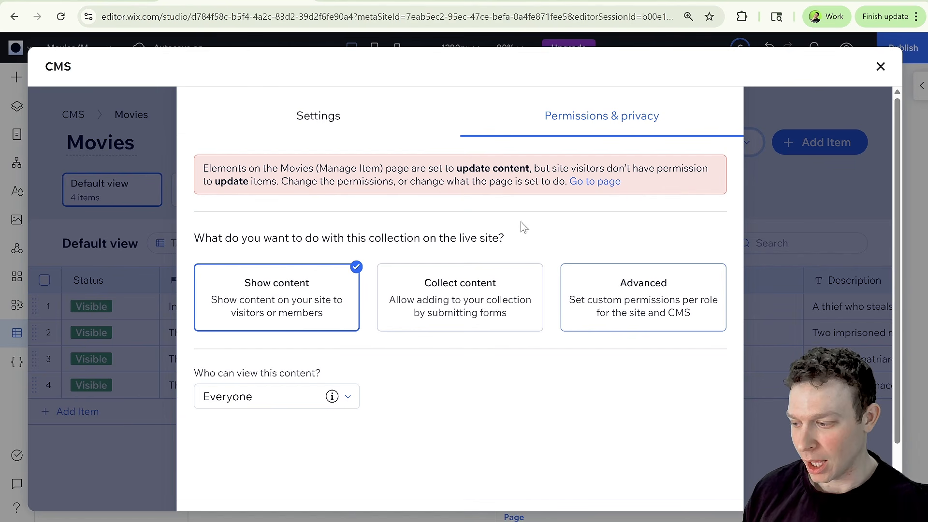
drag(199, 174, 626, 168)
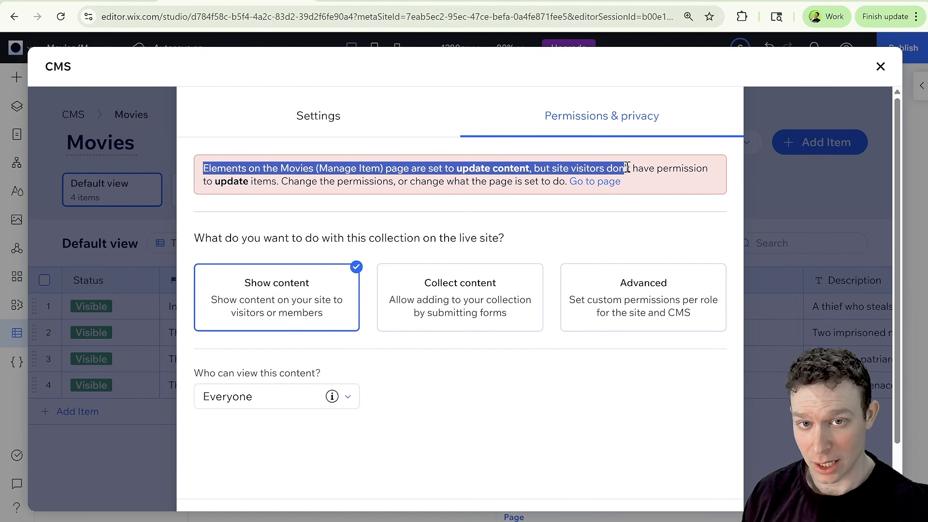
click(626, 167)
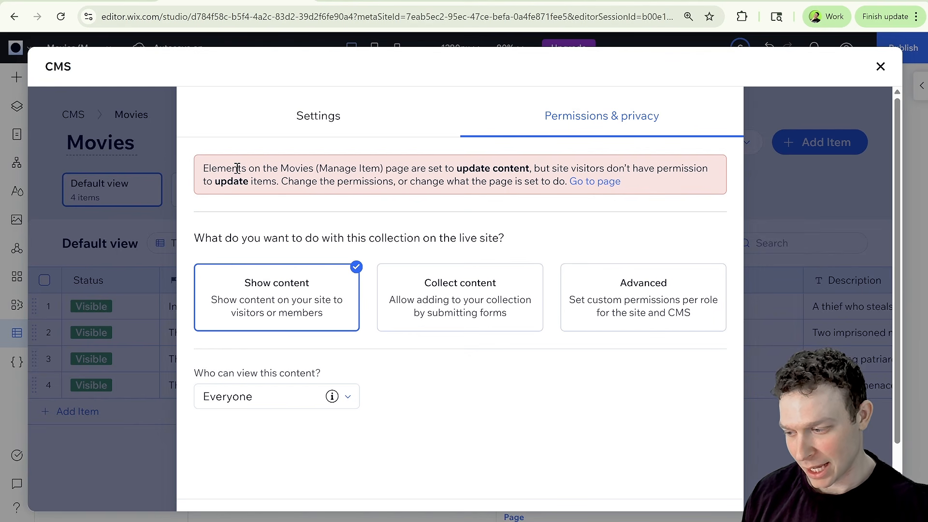
drag(201, 170, 299, 180)
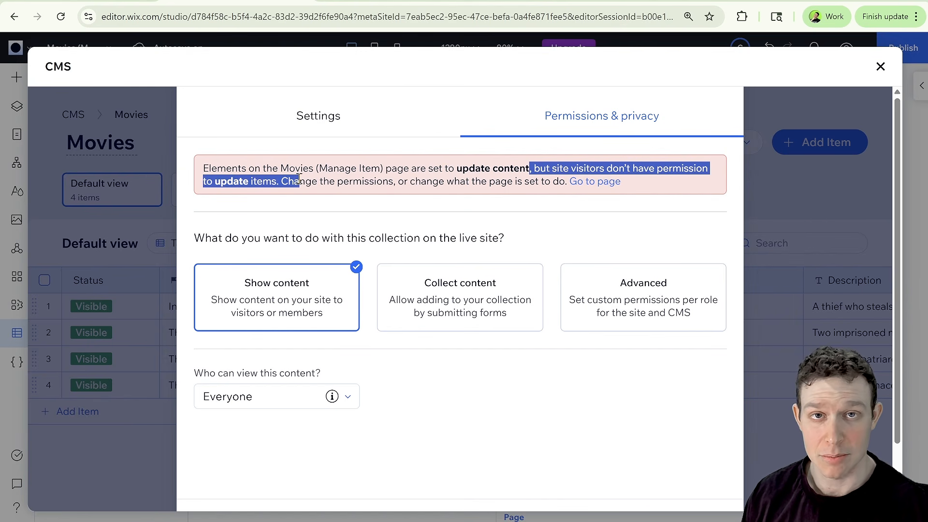
click(338, 183)
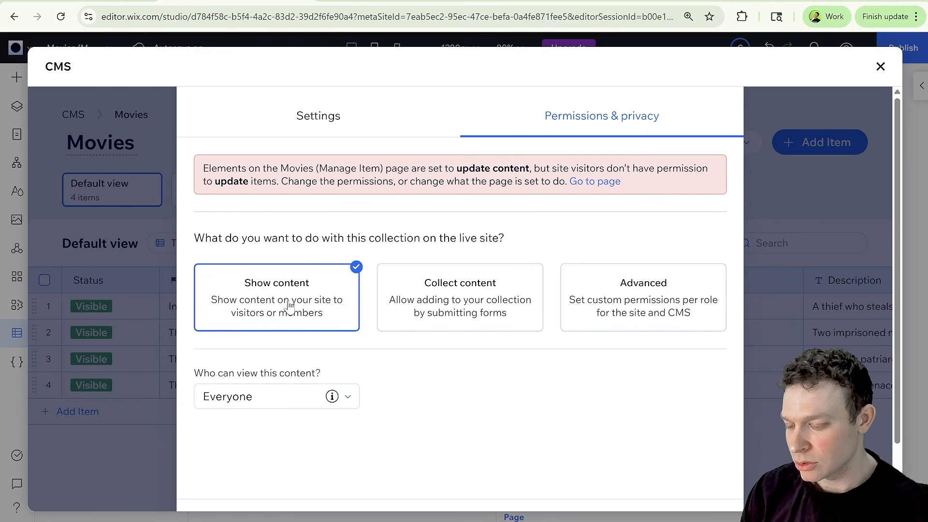
Switch the Movies collection's live-site permissions mode to Advanced custom per-role permissions.
click(461, 304)
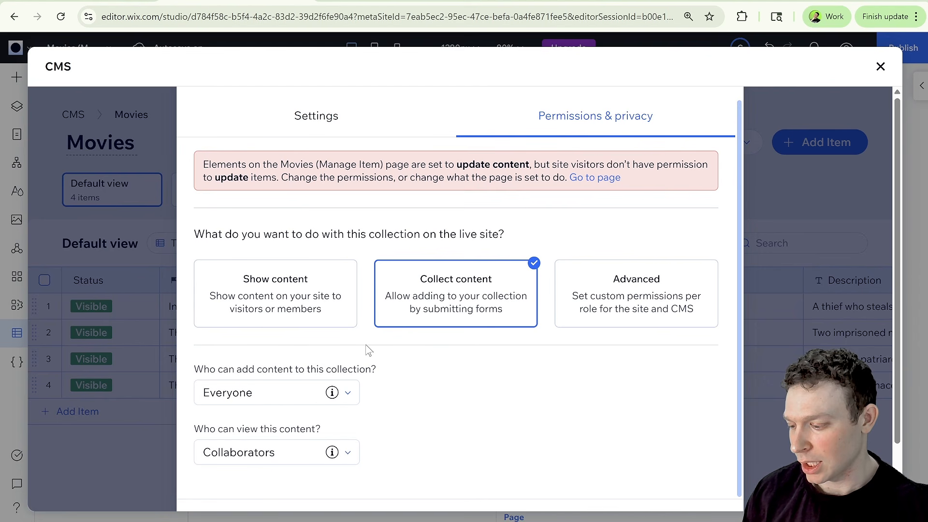
click(300, 400)
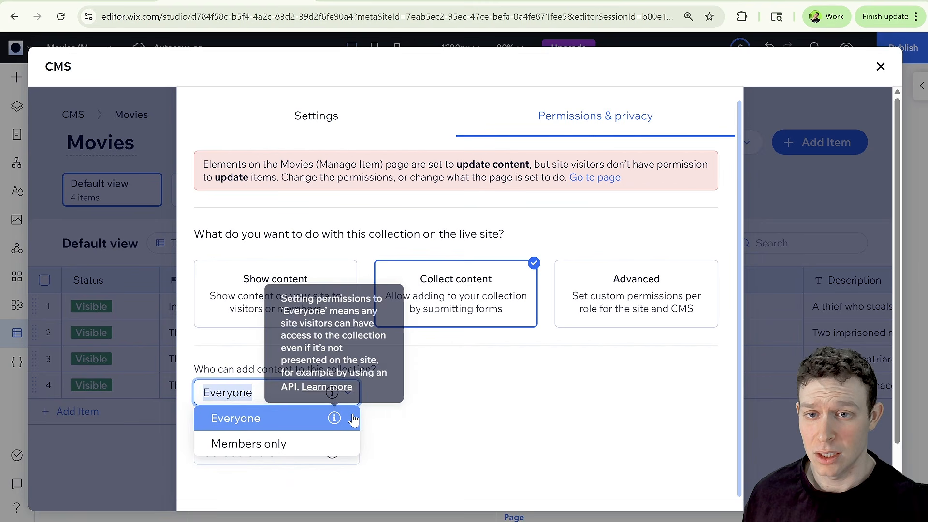
click(354, 419)
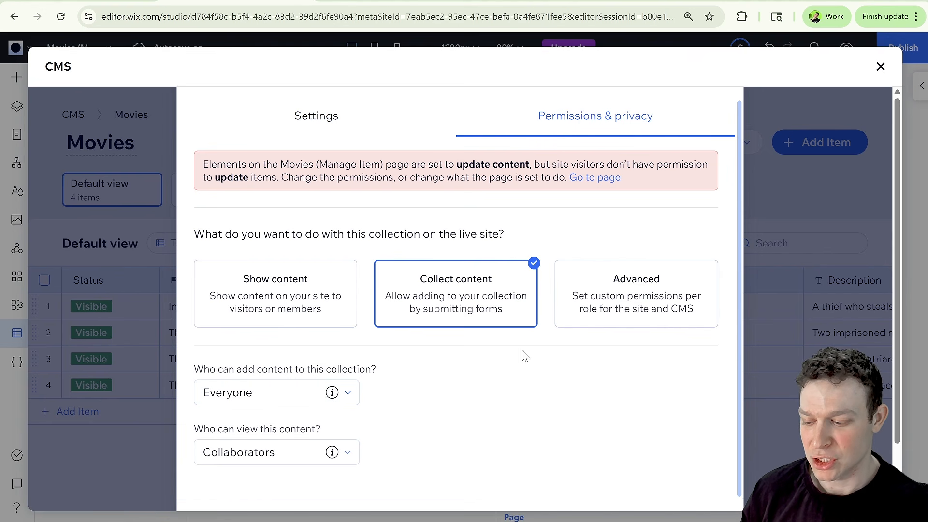
click(634, 308)
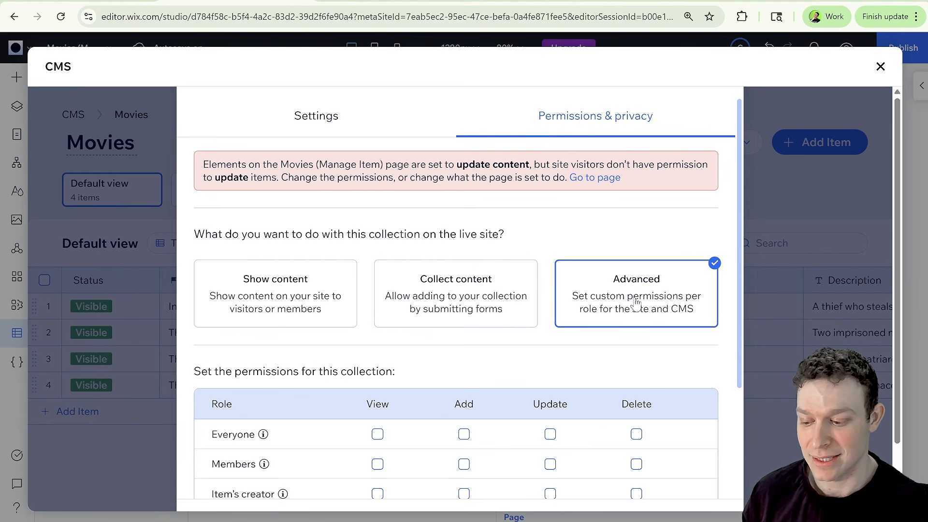
Grant Everyone View, Add, Update and Delete permissions on the Movies collection and save the permission settings.
scroll(527, 296, down, 2)
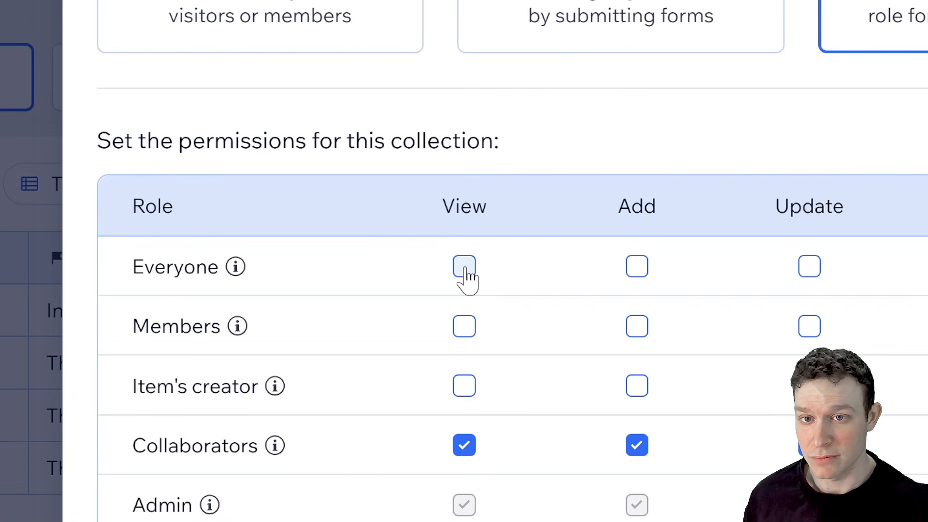
click(377, 285)
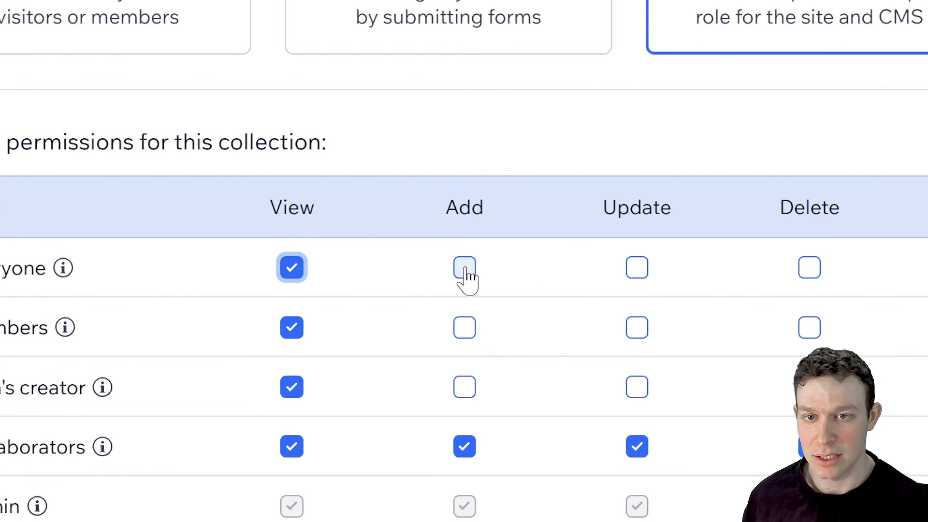
click(464, 268)
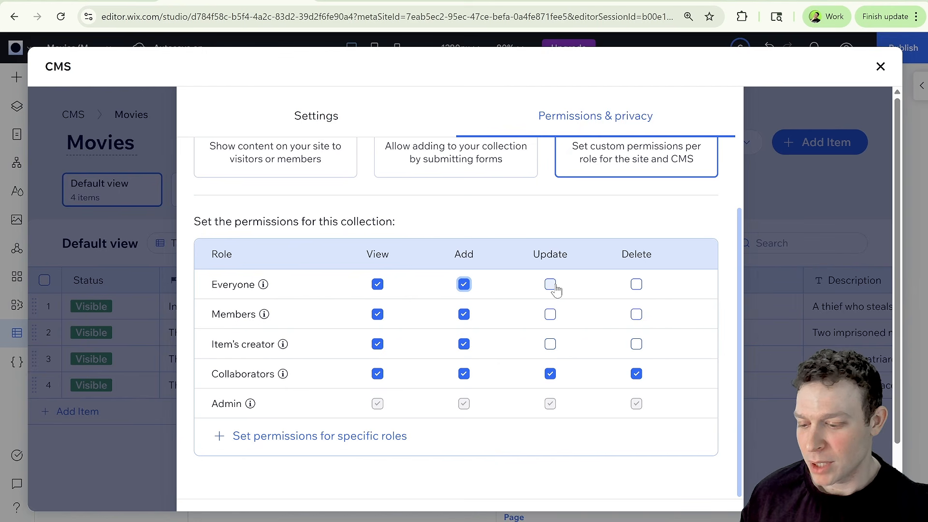
click(550, 284)
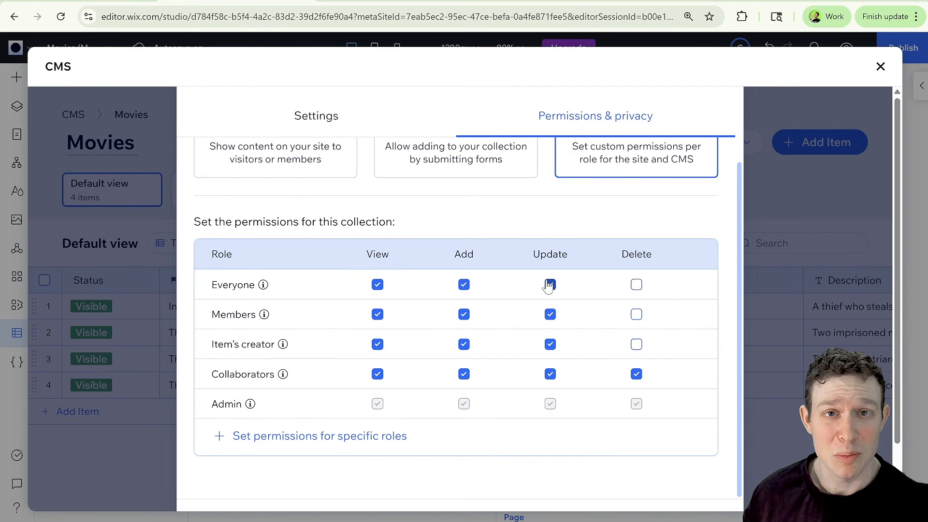
click(636, 285)
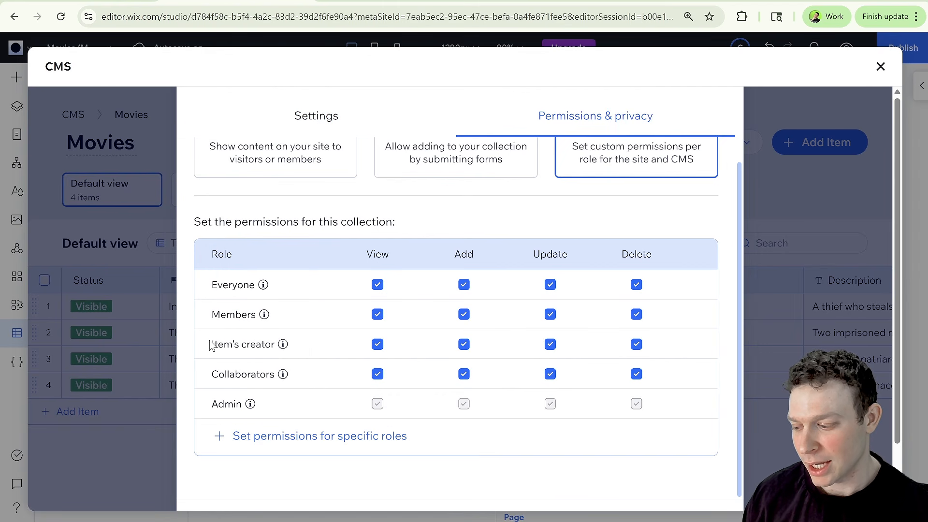
drag(212, 344, 275, 346)
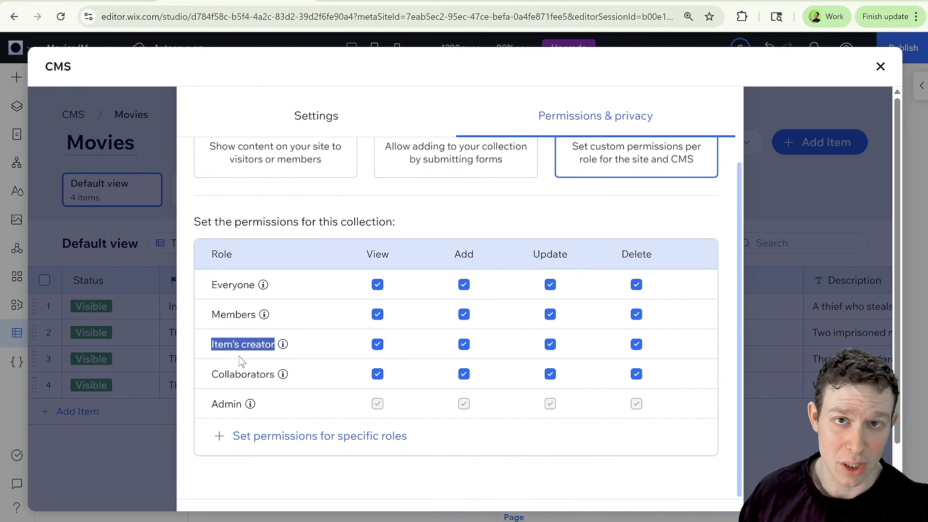
scroll(425, 425, down, 2)
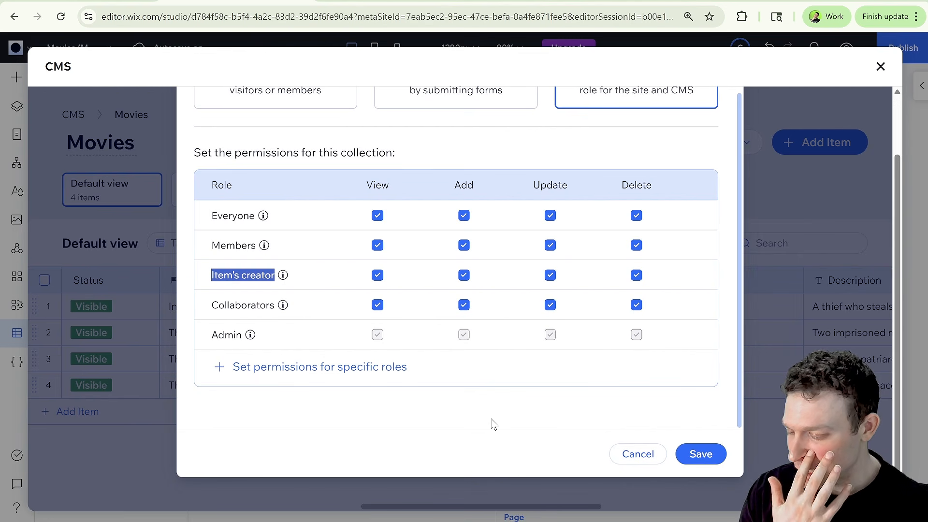
click(696, 453)
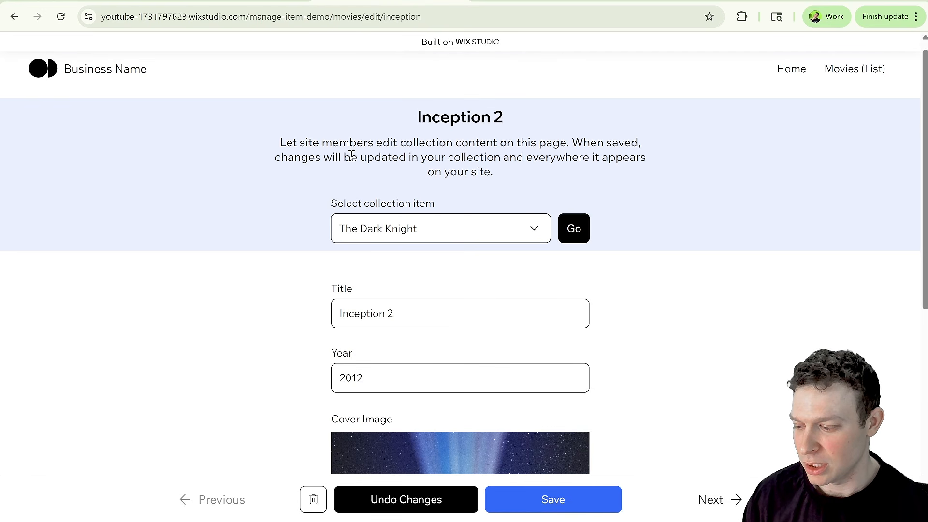
Reload the live Manage Item page, change the Title to Inception 2 and save the item.
click(60, 16)
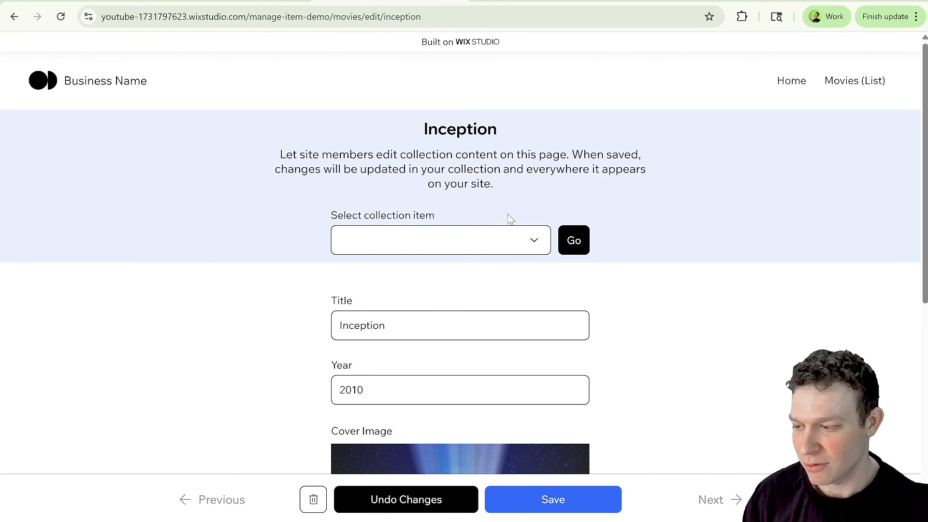
click(60, 16)
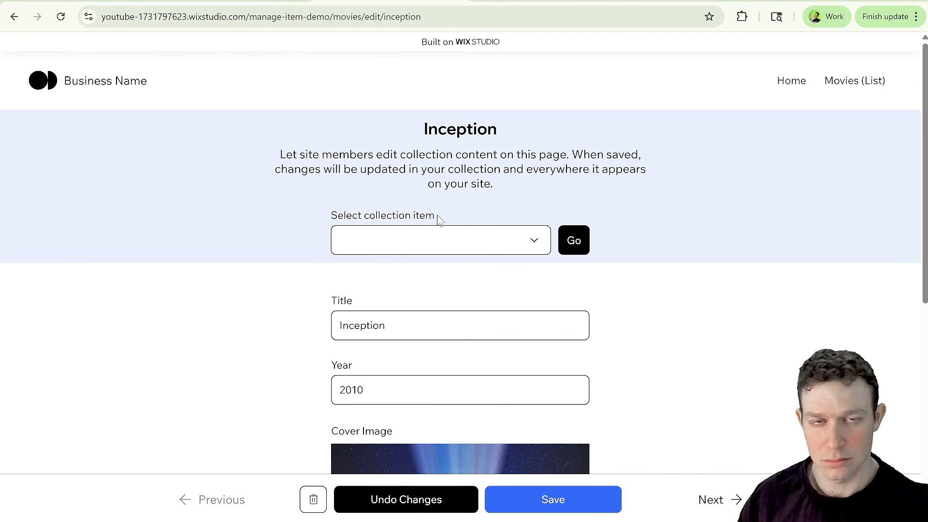
scroll(481, 215, down, 2)
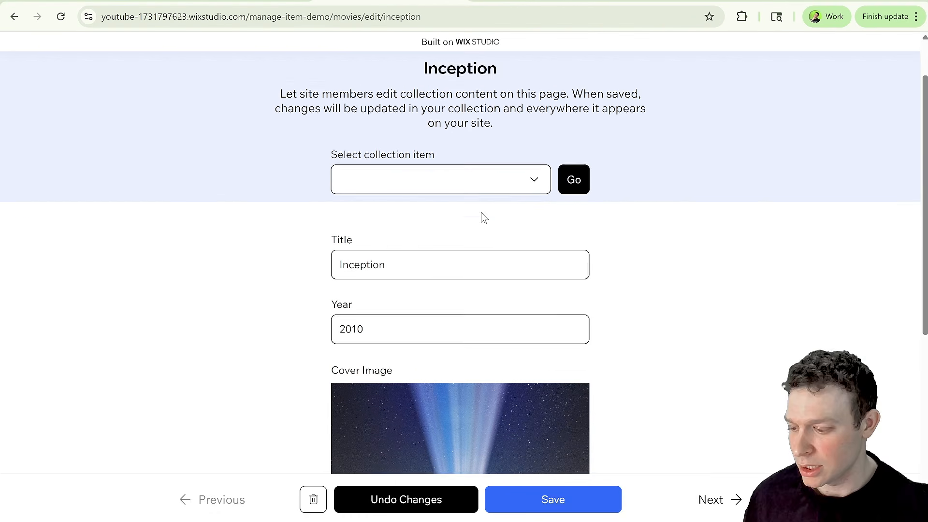
text(2)
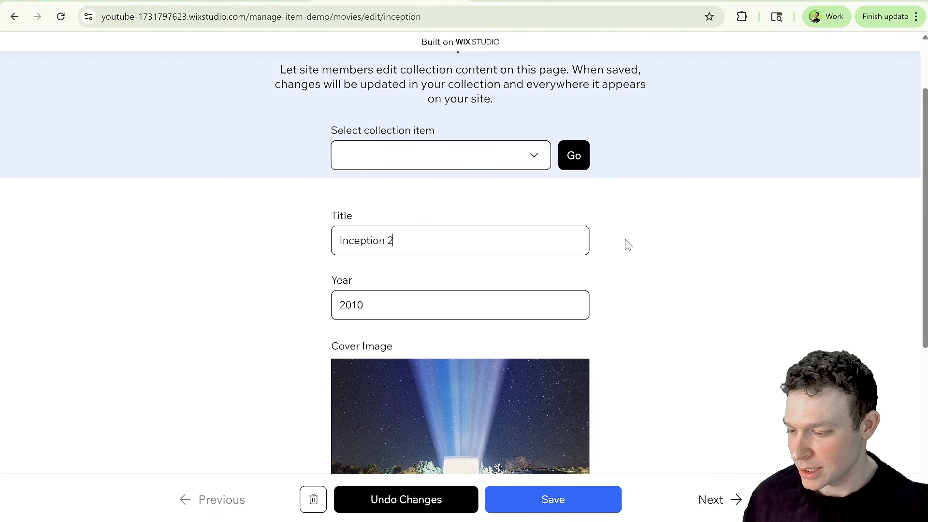
scroll(497, 235, down, 1)
scroll(498, 235, down, 1)
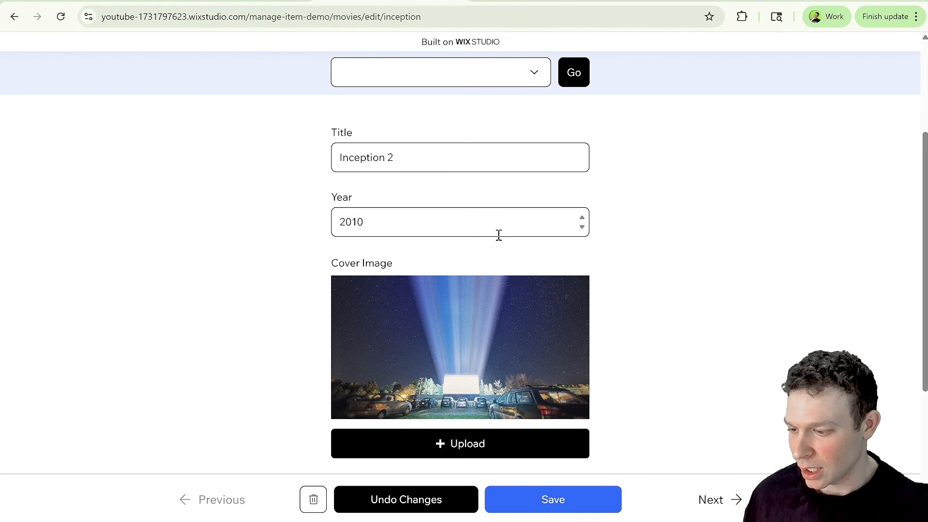
scroll(498, 235, up, 3)
scroll(498, 239, down, 5)
scroll(499, 241, down, 2)
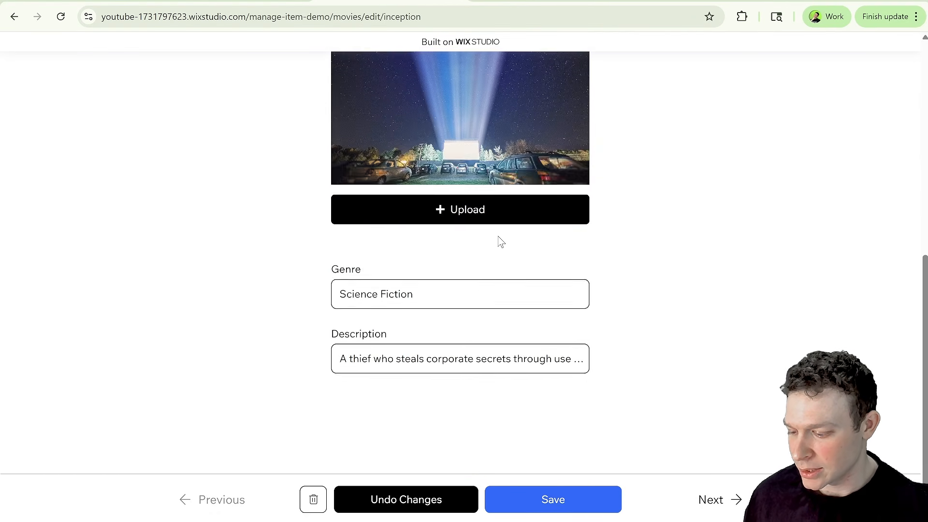
click(554, 498)
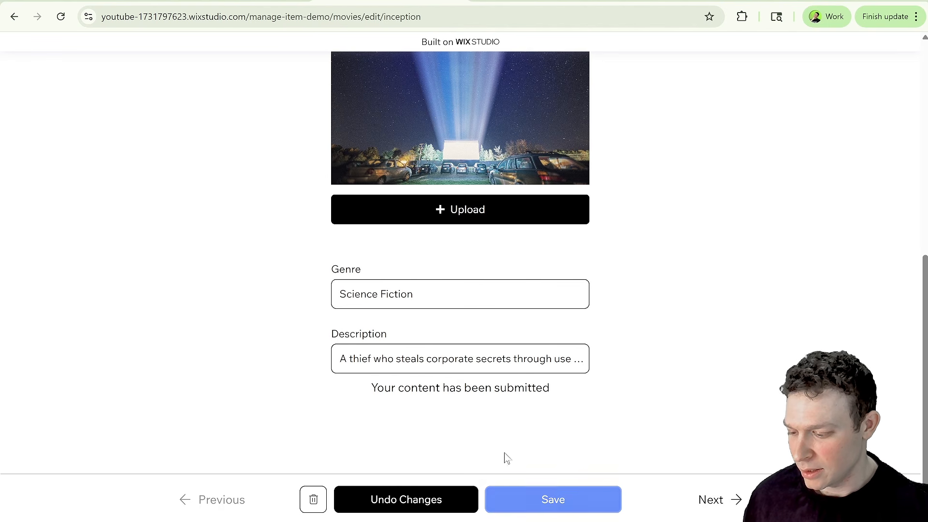
drag(384, 387, 573, 392)
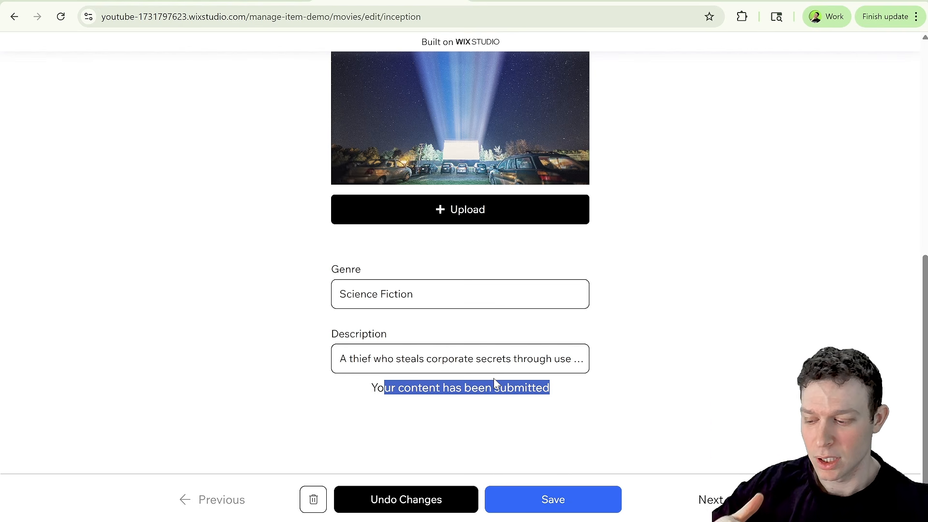
scroll(495, 376, up, 4)
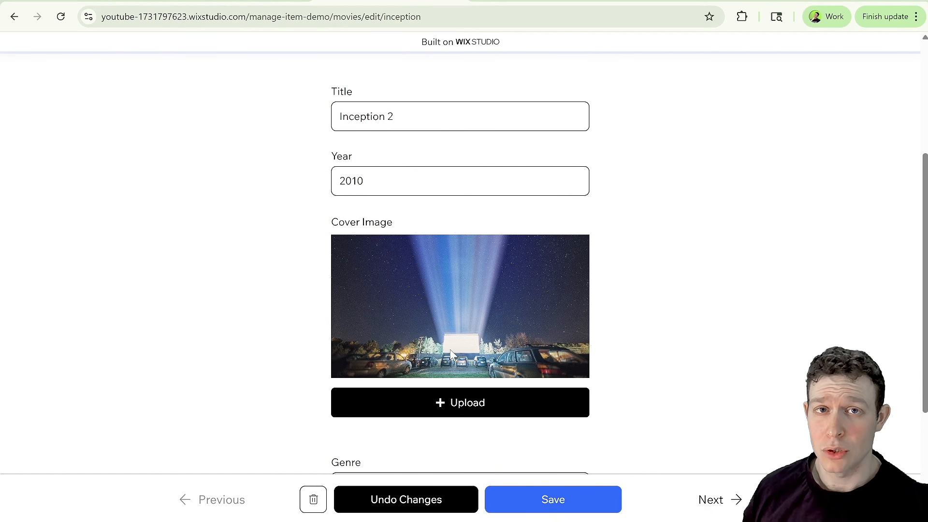
scroll(393, 324, down, 2)
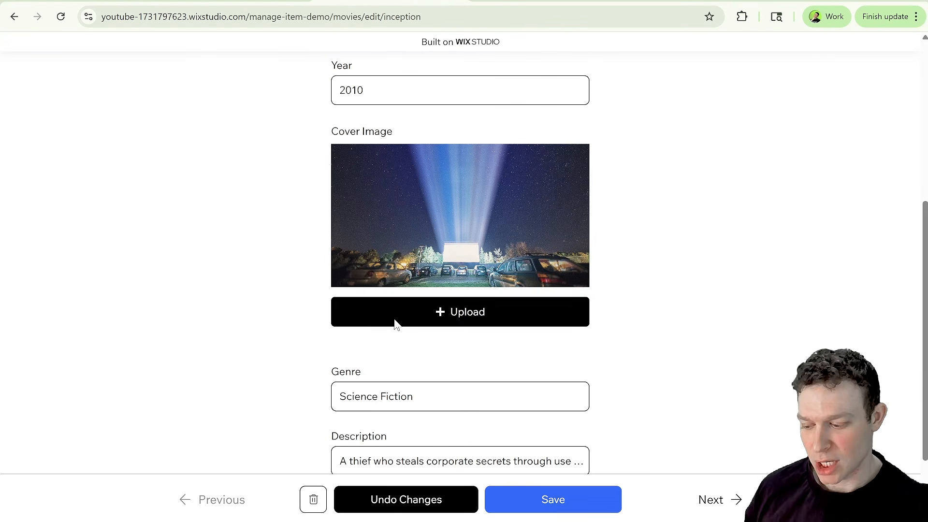
scroll(395, 325, up, 5)
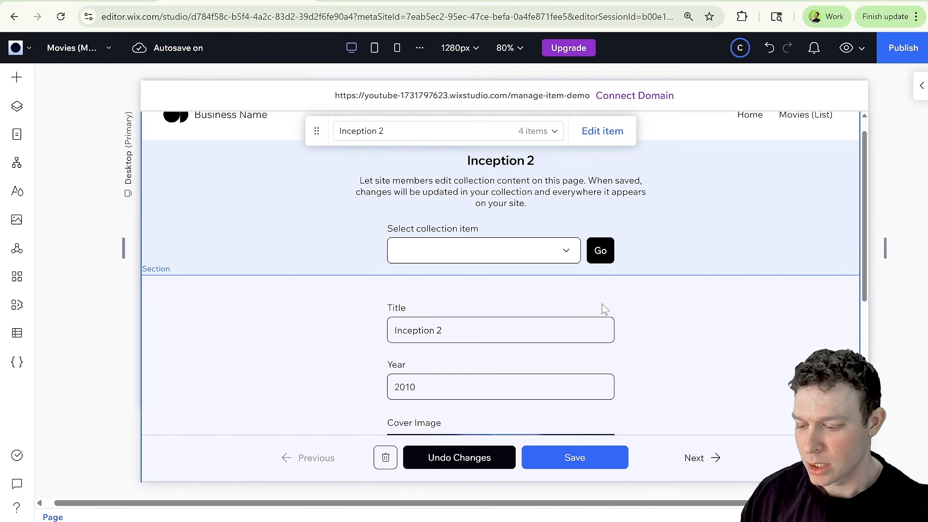
Inspect the Title input's connected dataset settings, including its permissions and dataset mode.
click(478, 321)
click(416, 320)
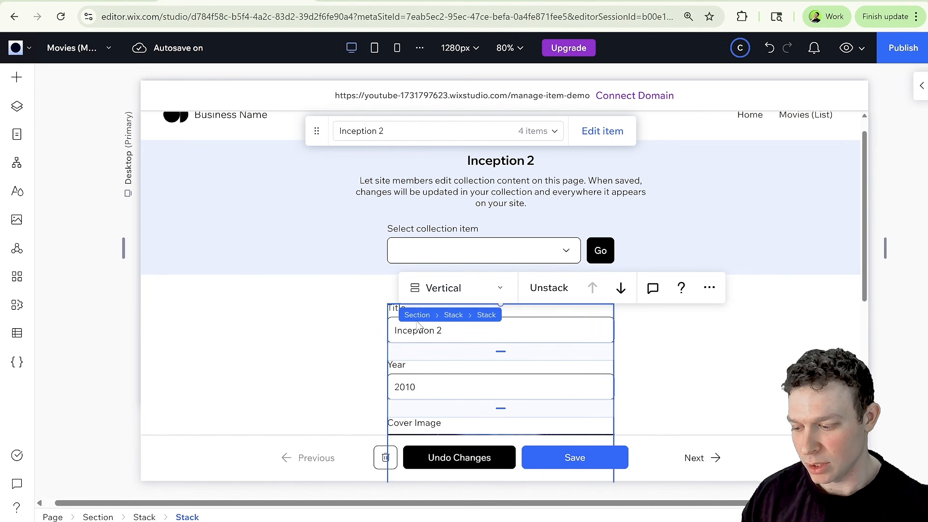
click(570, 327)
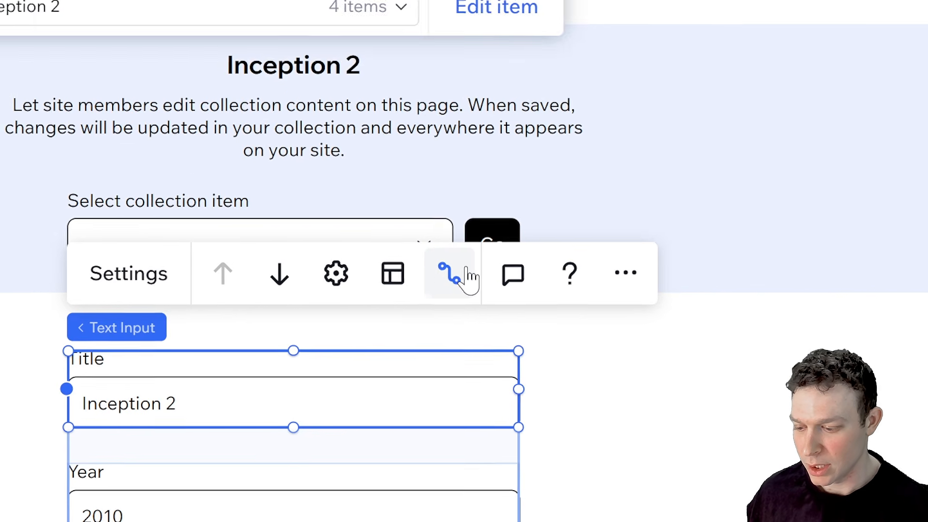
click(583, 265)
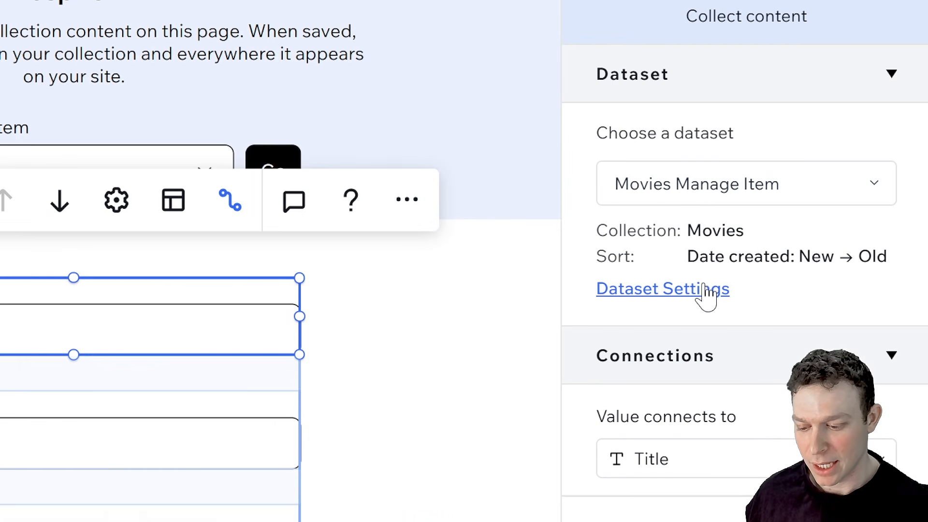
click(815, 309)
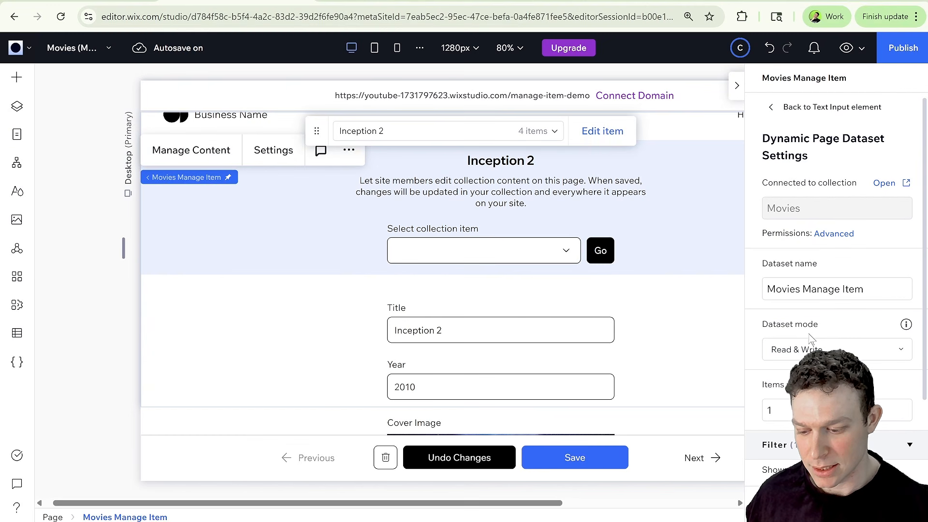
scroll(754, 280, down, 3)
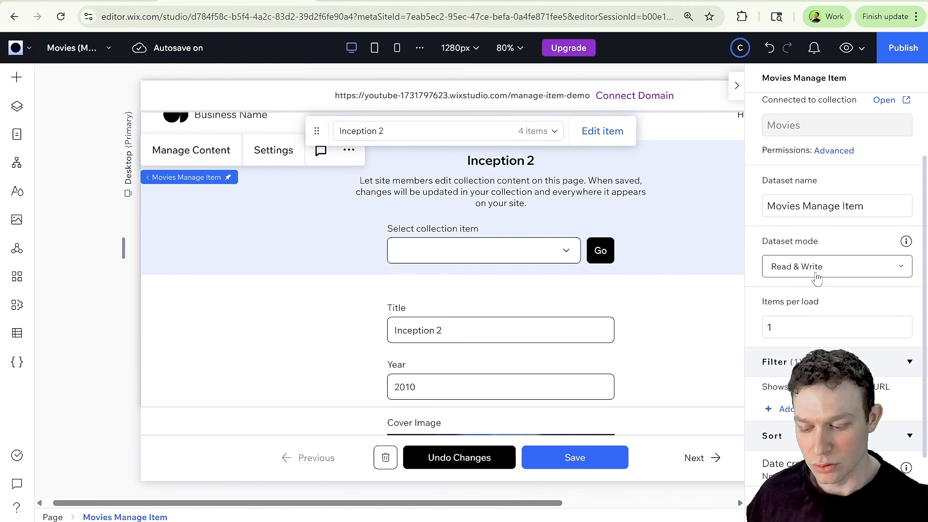
scroll(821, 271, down, 1)
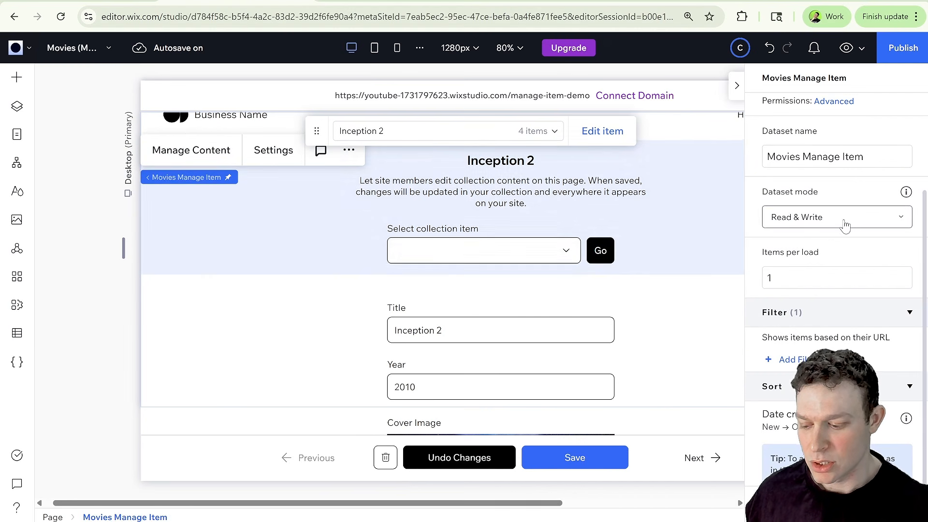
click(737, 89)
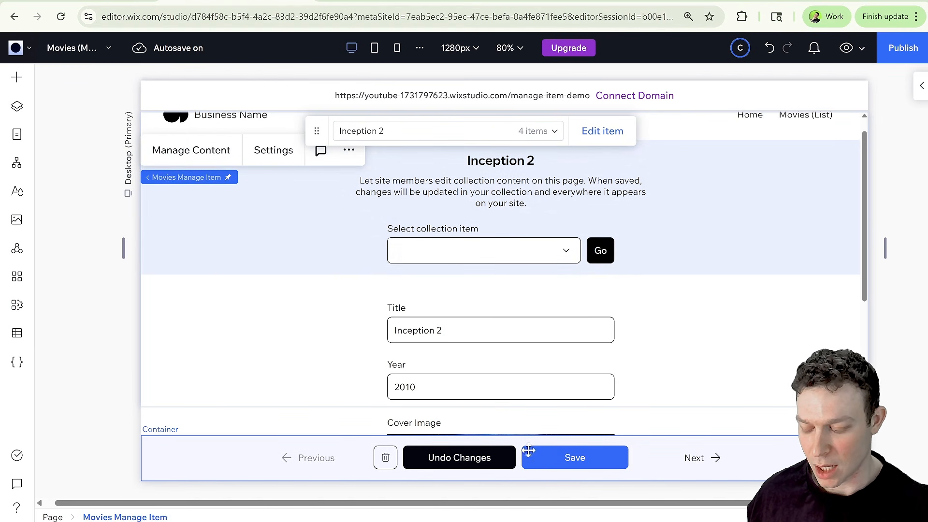
Add a styled button to the page's top section, beside the collection item selector.
scroll(457, 406, down, 1)
scroll(459, 402, down, 1)
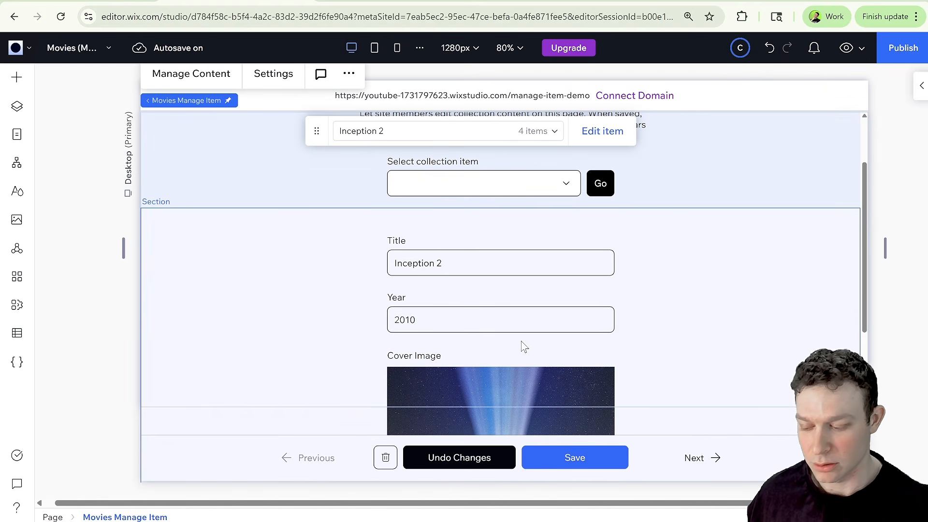
scroll(430, 356, down, 1)
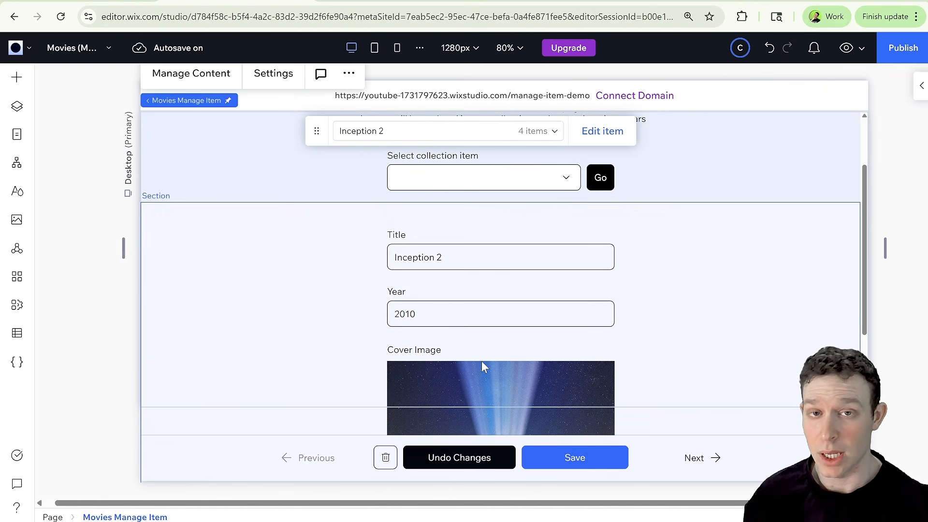
click(588, 450)
click(589, 449)
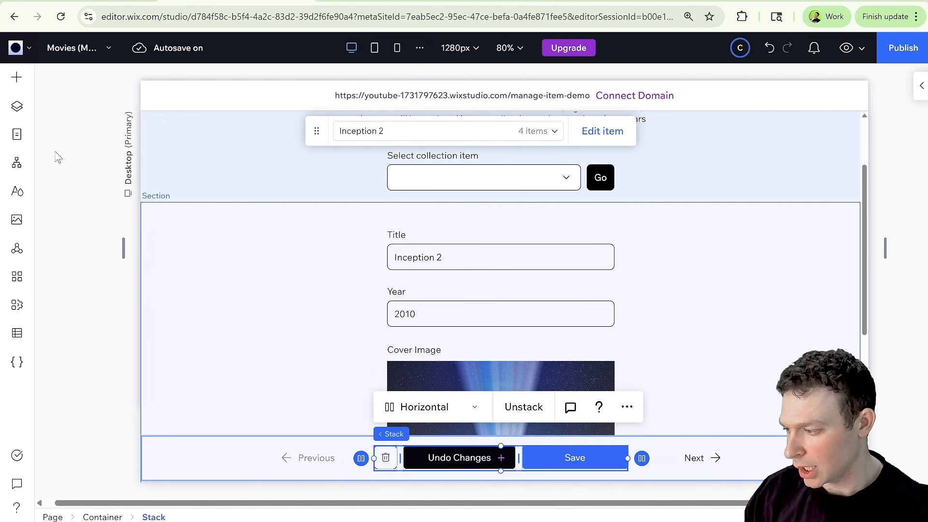
click(16, 77)
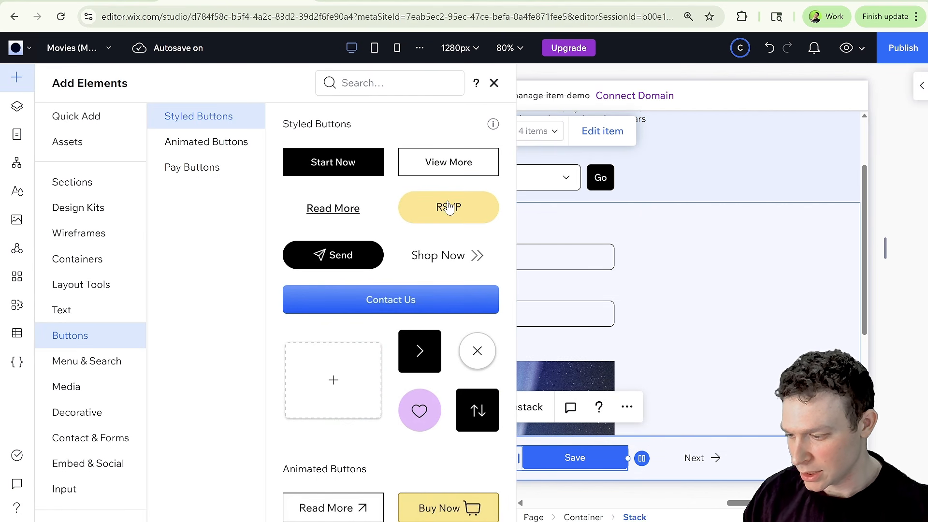
drag(451, 203, 272, 171)
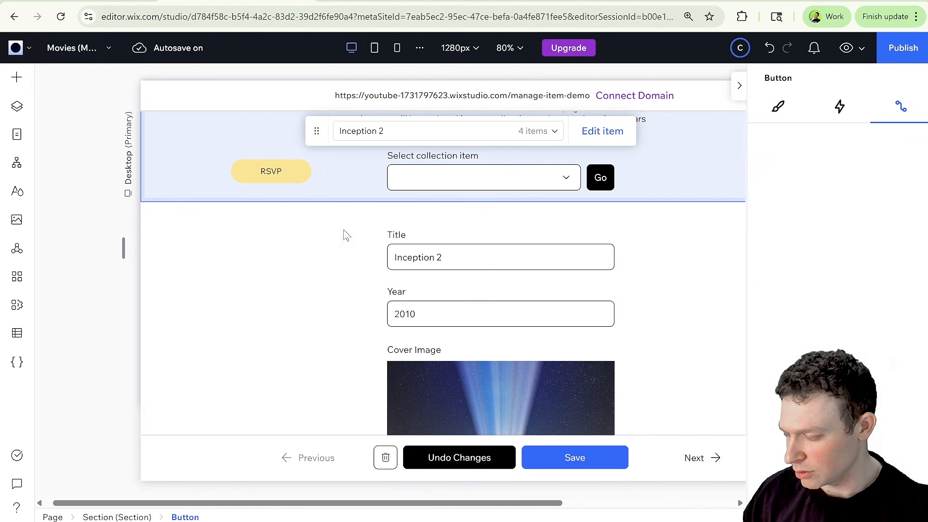
drag(271, 267, 309, 272)
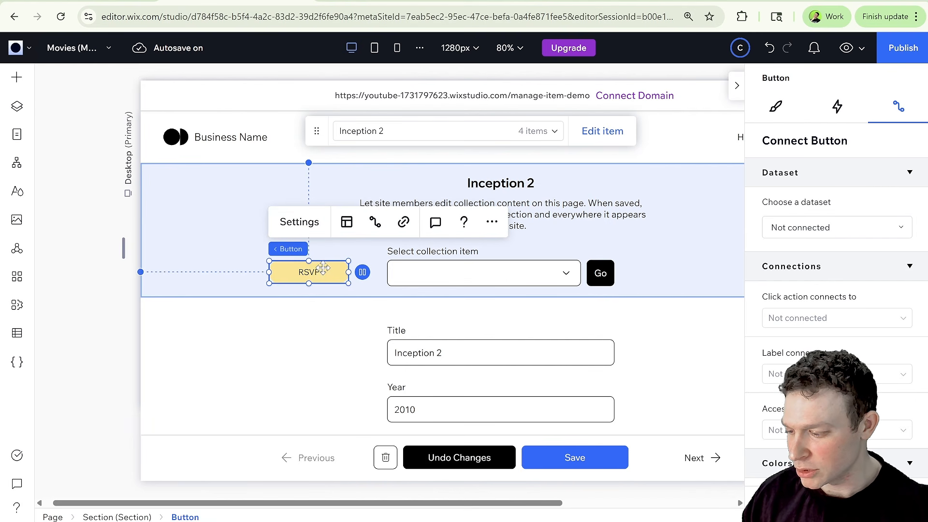
Set the new button's text to Create New.
click(299, 221)
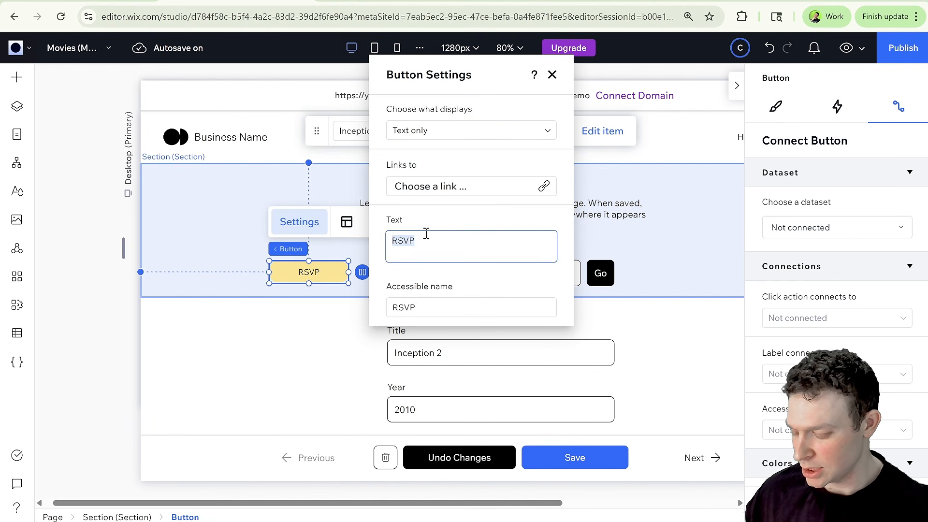
text(Create Ne)
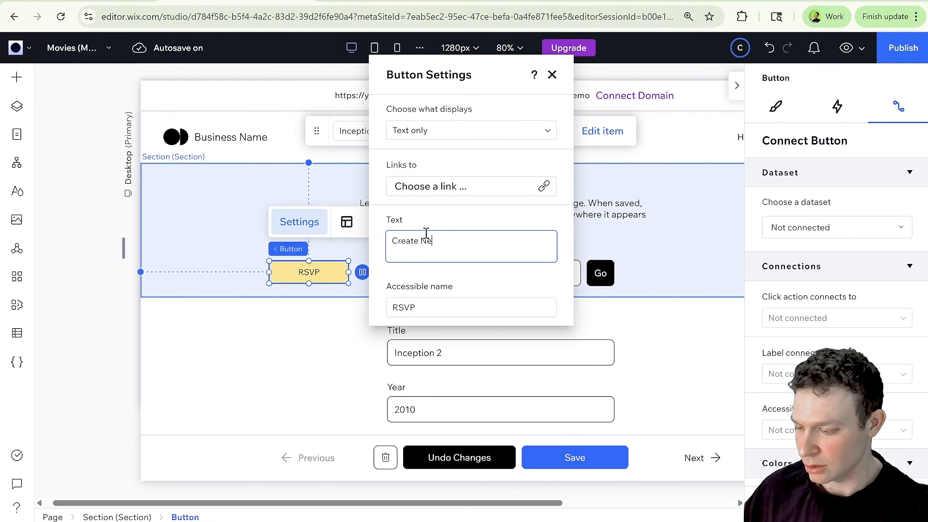
text(w)
key(Return)
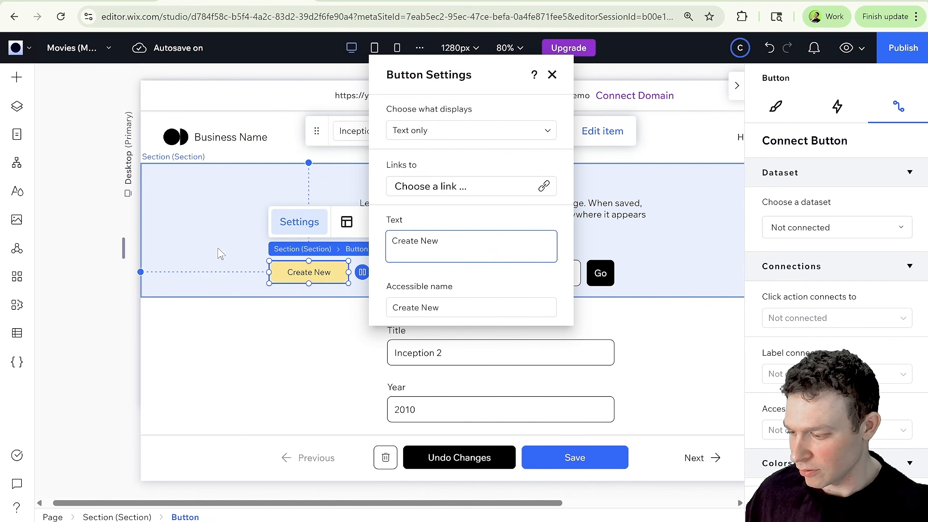
Connect the Create New button to the Movies Manage Item dataset and set its click action to New.
click(341, 279)
click(338, 270)
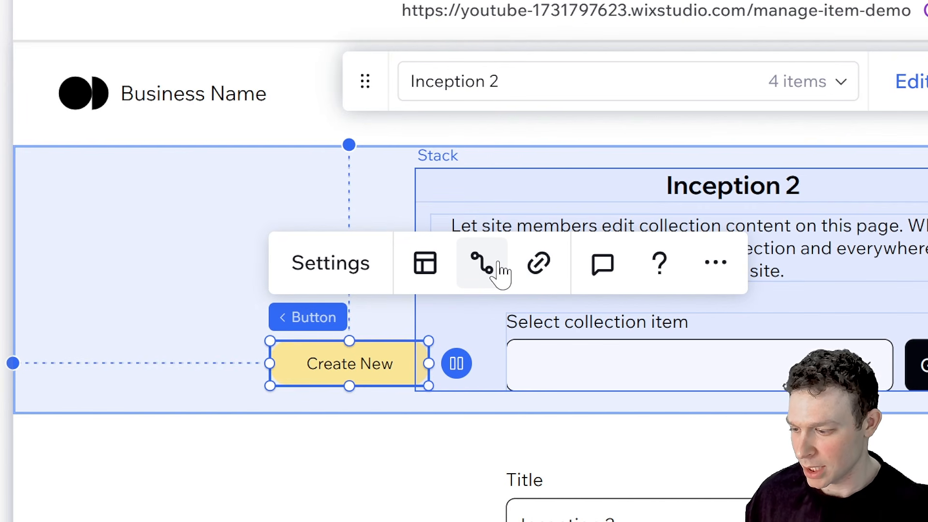
click(500, 273)
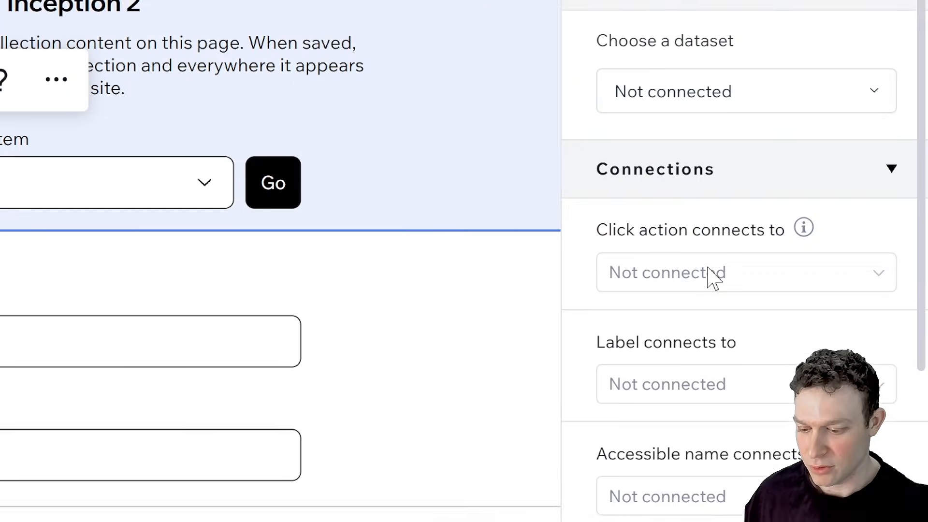
click(729, 87)
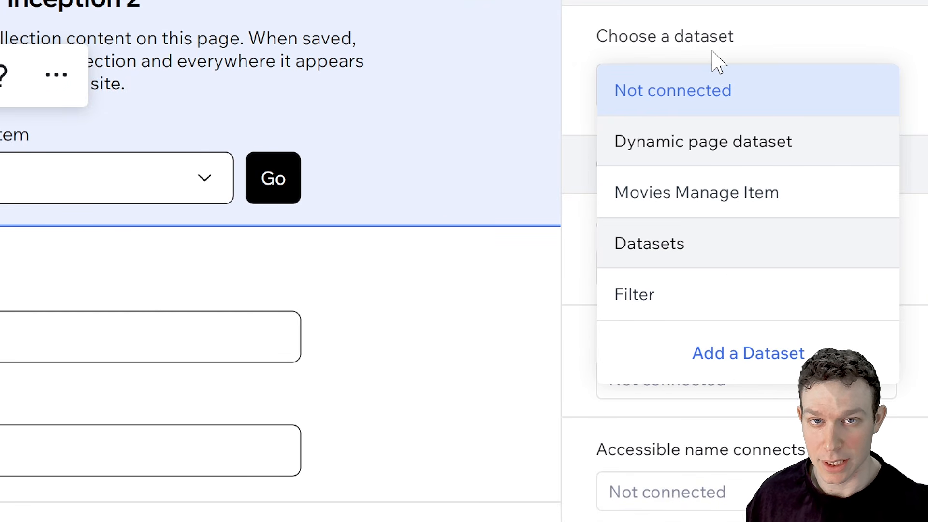
click(685, 214)
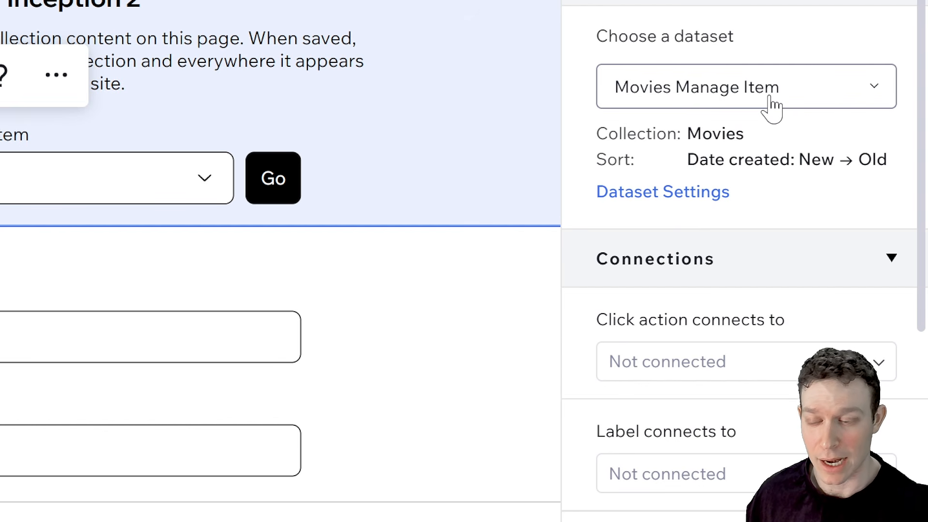
click(692, 360)
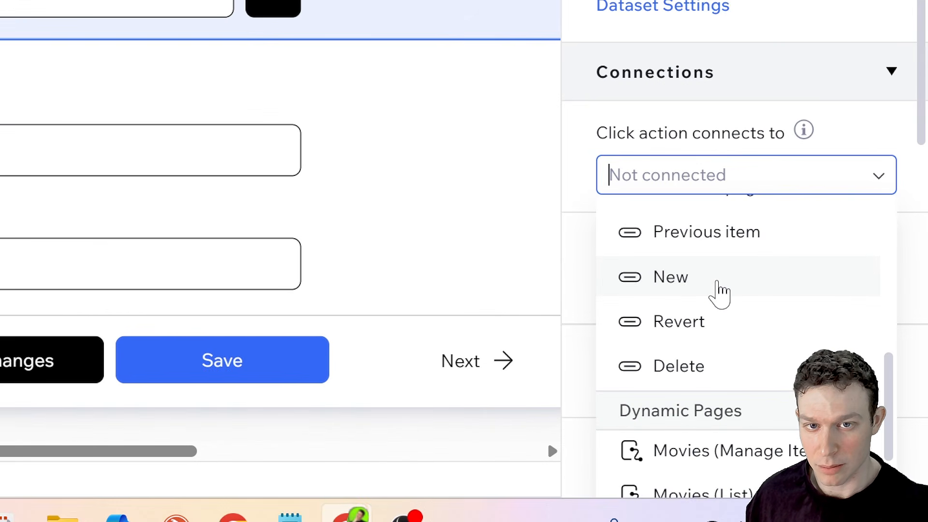
click(822, 417)
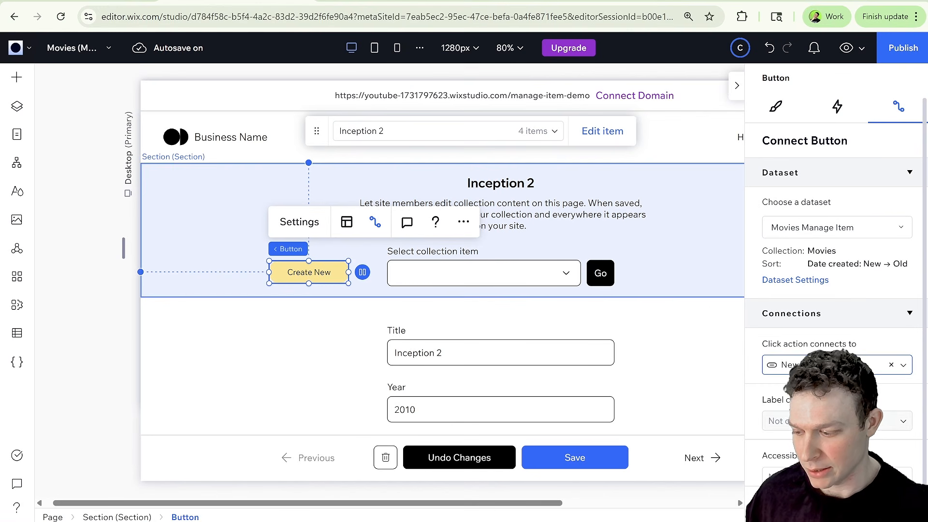
click(668, 264)
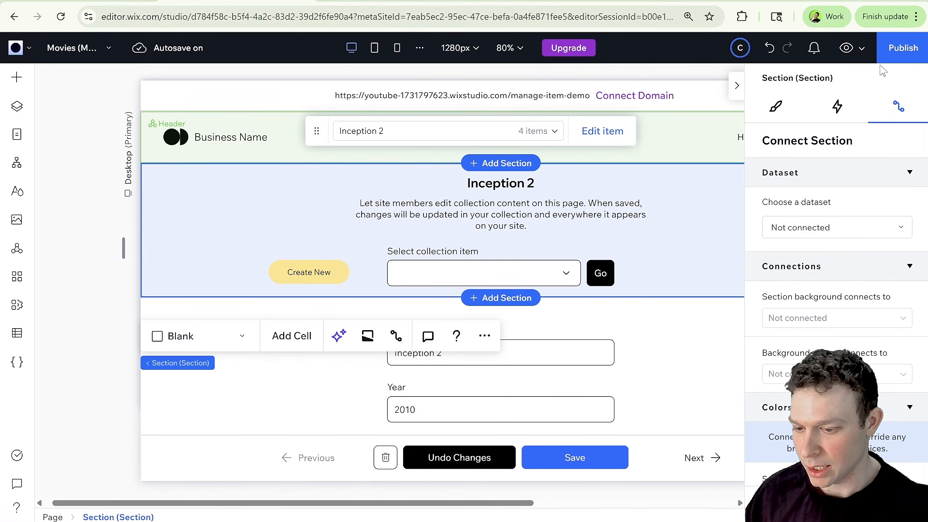
Publish the site.
click(896, 50)
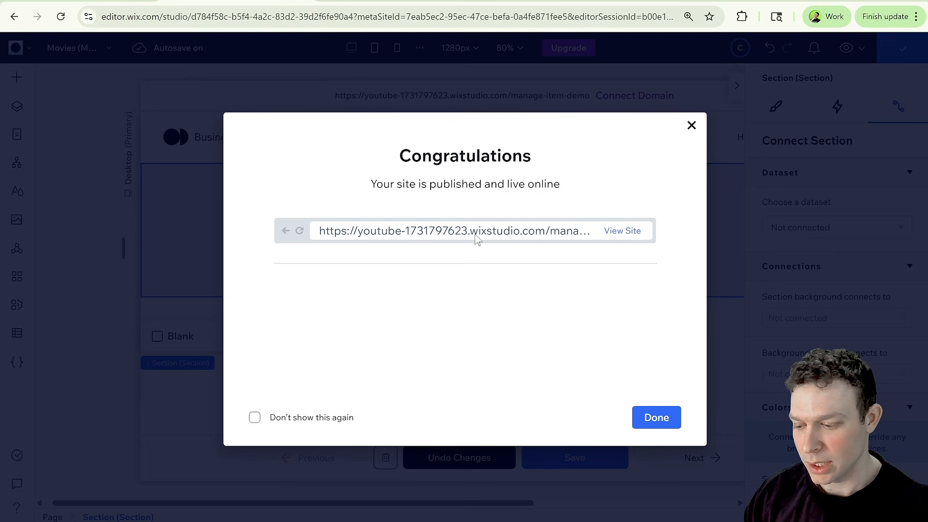
click(657, 416)
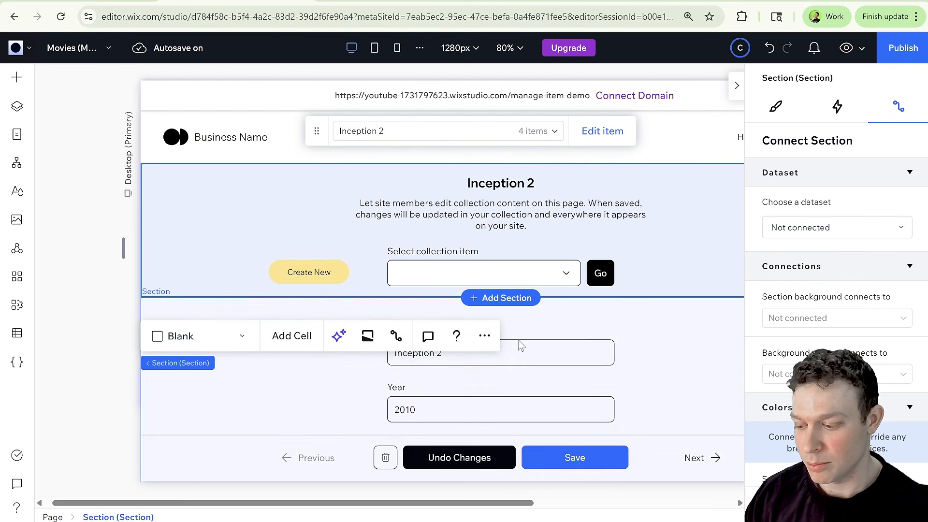
click(546, 338)
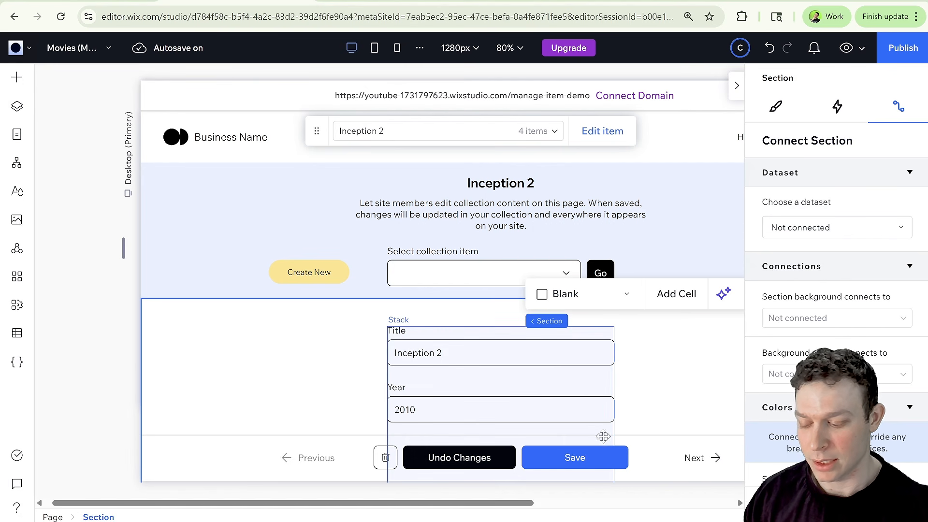
Reload the live Manage Item page and start a new entry with the Create New button.
click(378, 2)
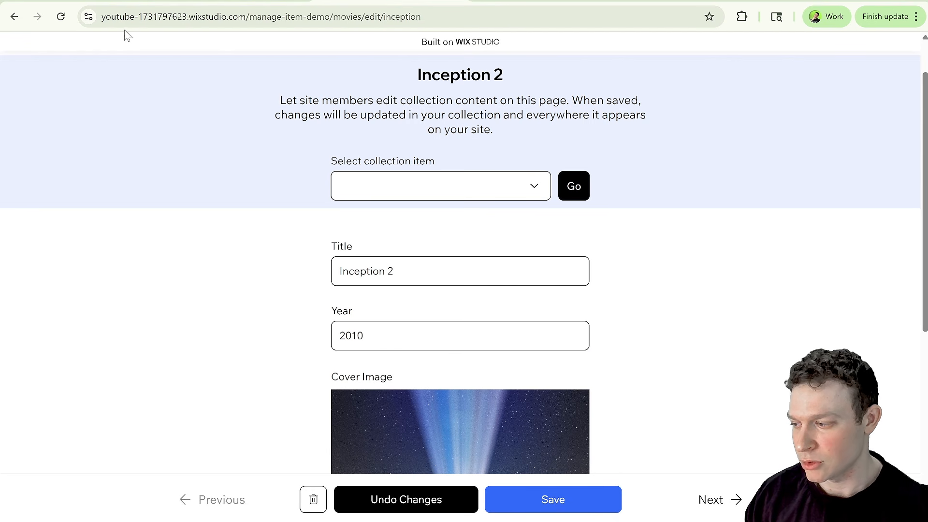
click(61, 16)
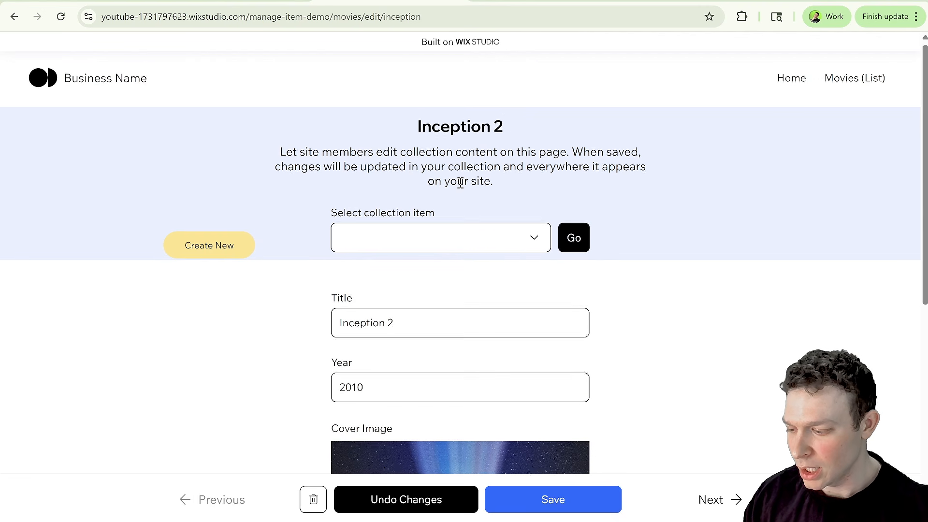
scroll(502, 232, down, 1)
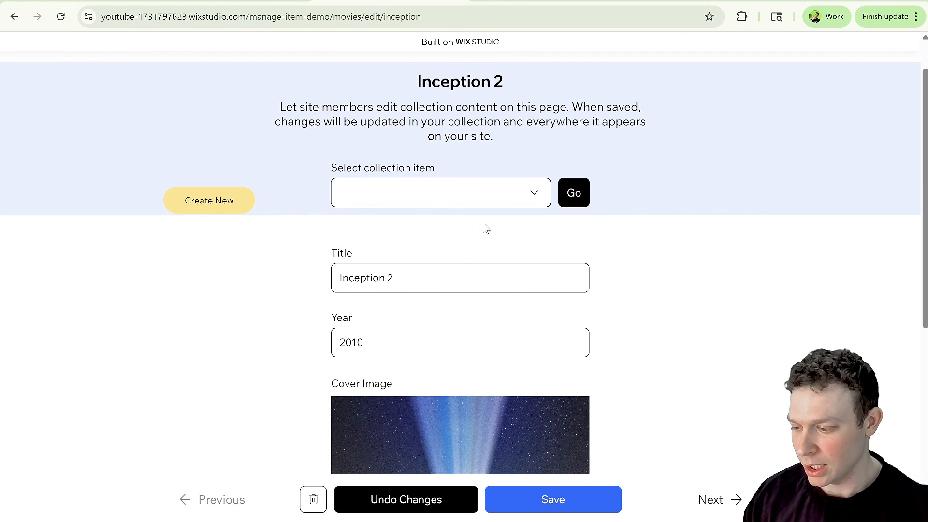
click(229, 203)
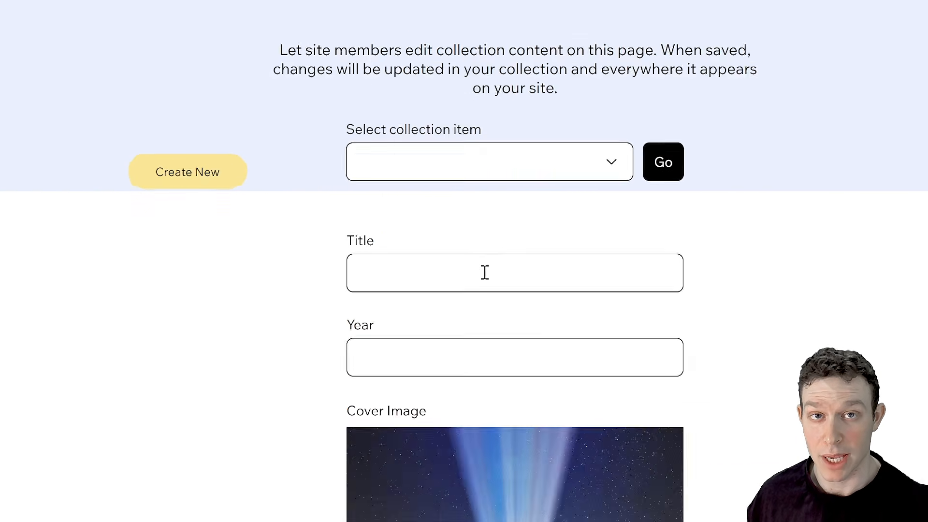
scroll(520, 277, down, 6)
scroll(516, 276, up, 7)
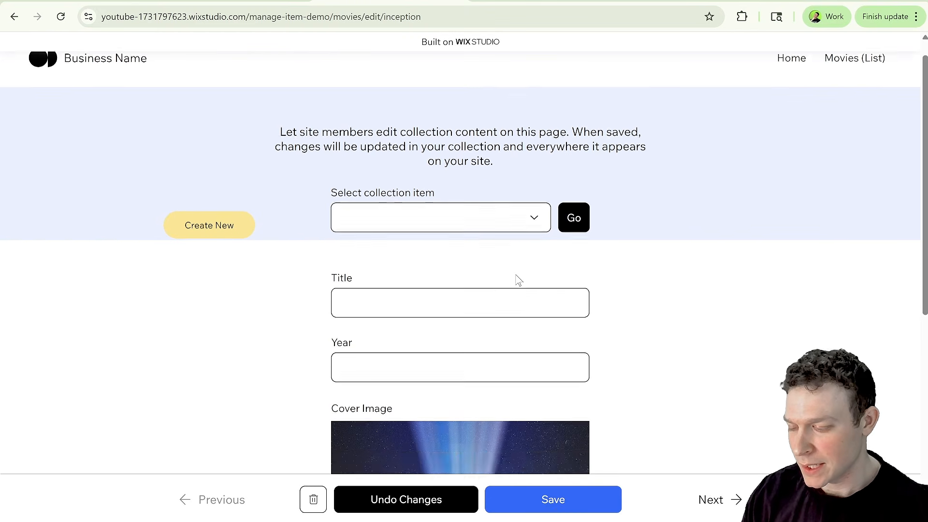
Fill in the new movie as Star Wars, 1994, genre Awesome, description Great Movie, and save it.
scroll(513, 281, down, 3)
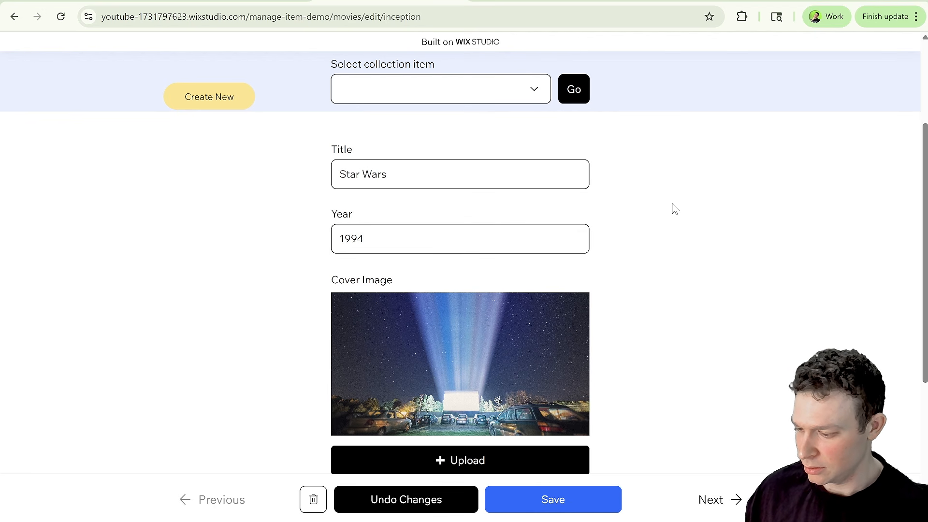
scroll(471, 205, down, 5)
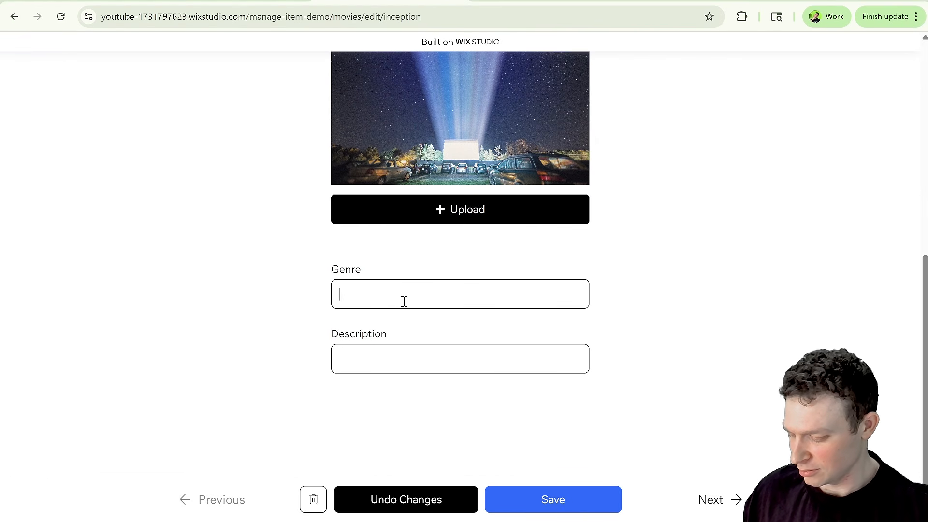
text(Awesome)
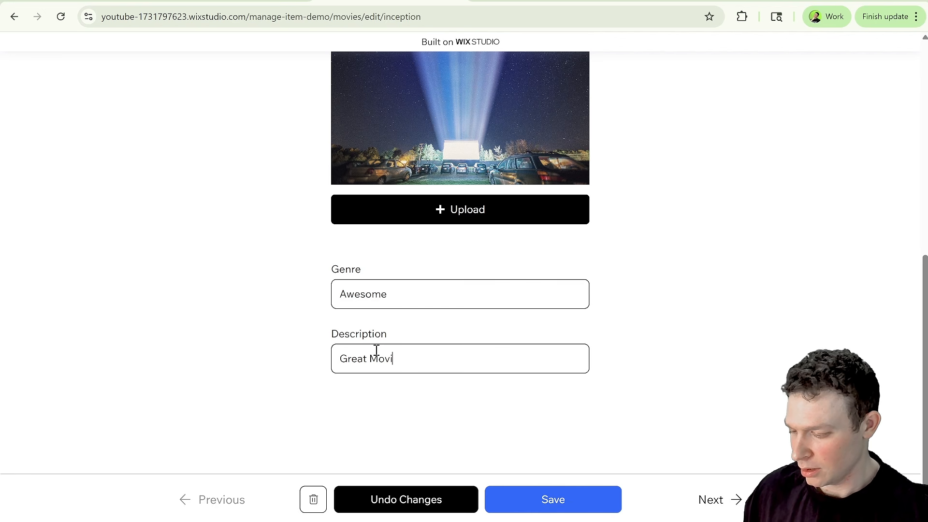
click(587, 502)
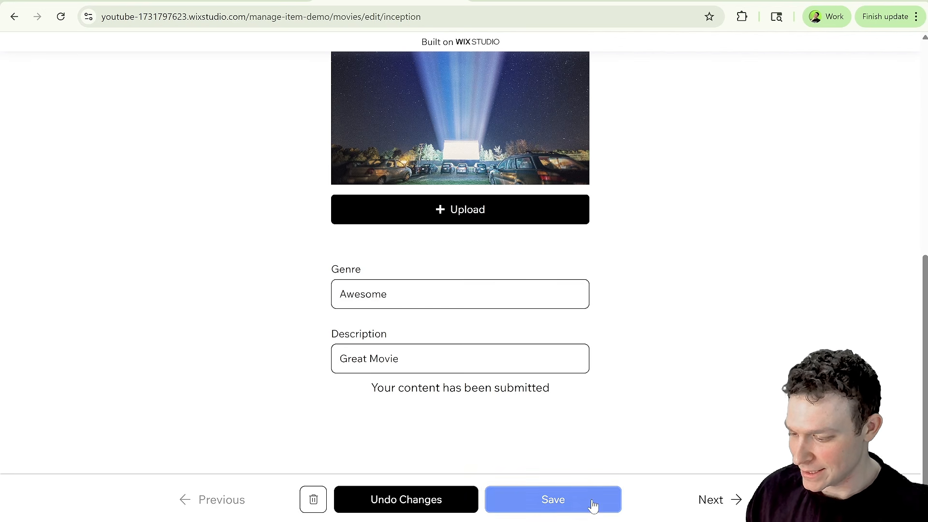
Review the submitted item's fields on the live page.
scroll(503, 323, up, 1)
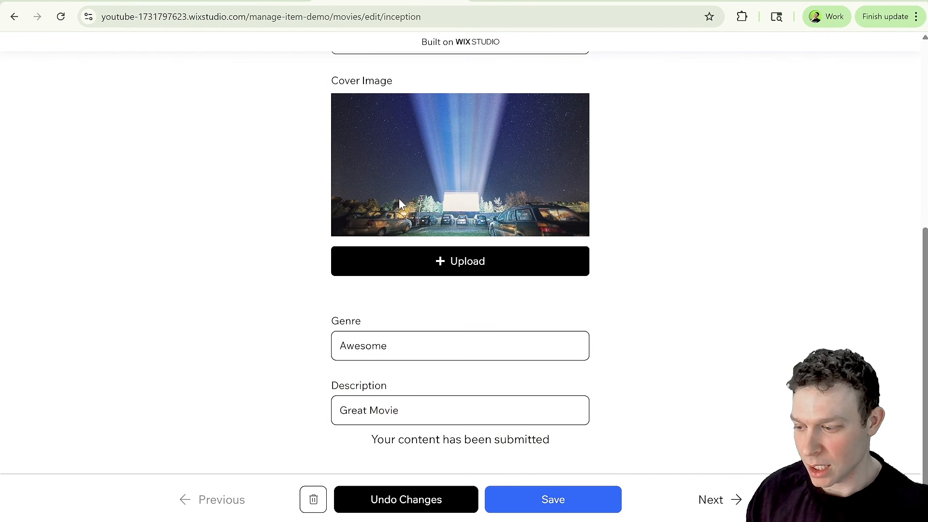
scroll(456, 270, down, 1)
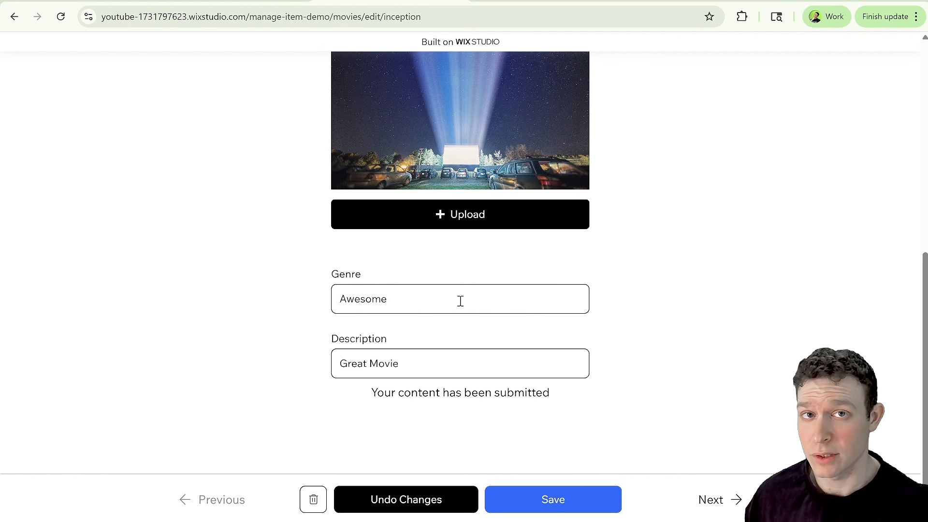
scroll(427, 288, up, 4)
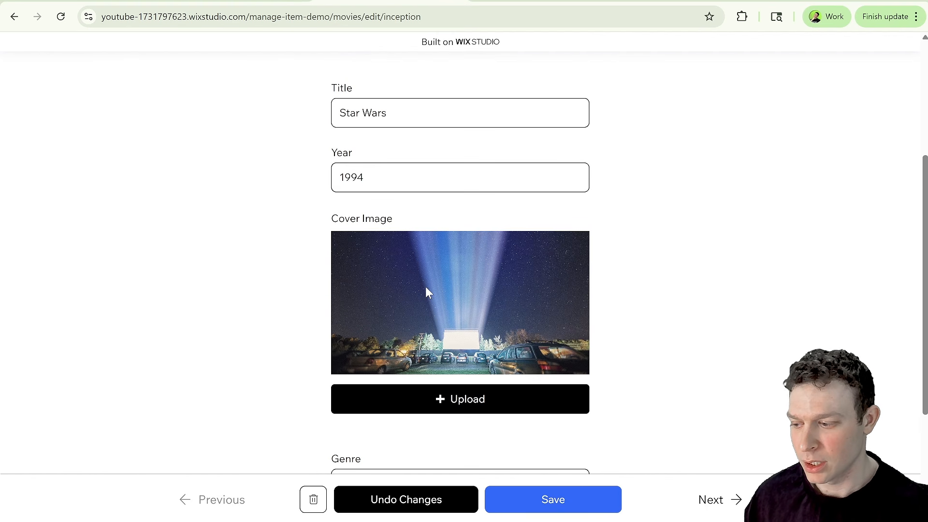
scroll(427, 291, up, 3)
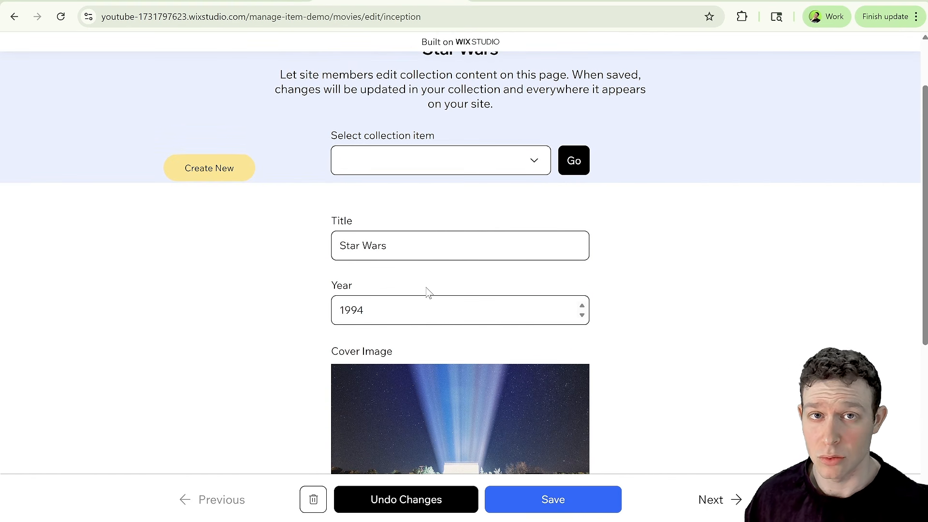
scroll(367, 270, down, 7)
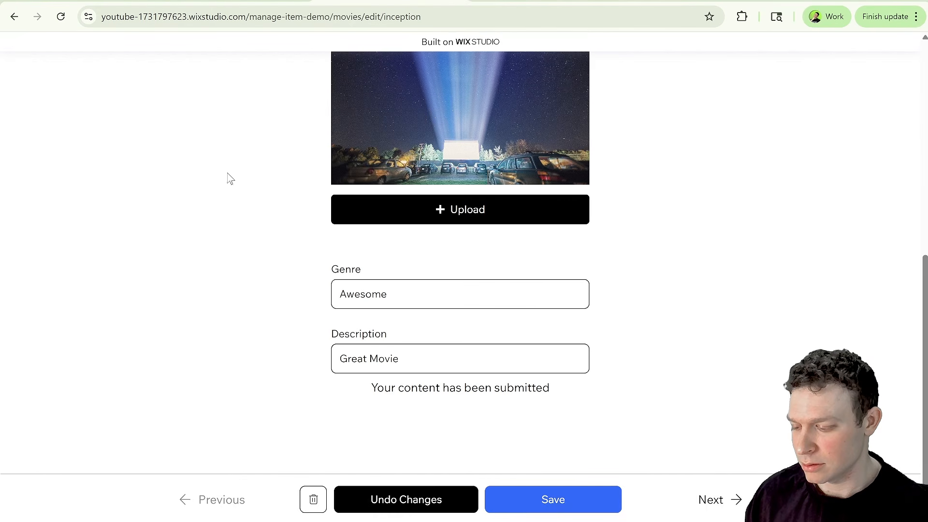
scroll(408, 196, up, 7)
scroll(408, 209, down, 4)
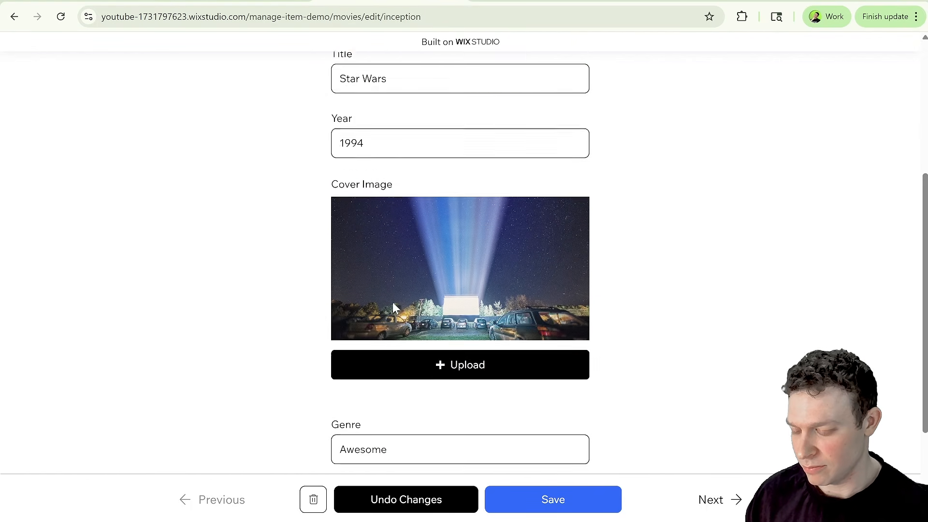
scroll(393, 305, down, 3)
scroll(441, 325, up, 9)
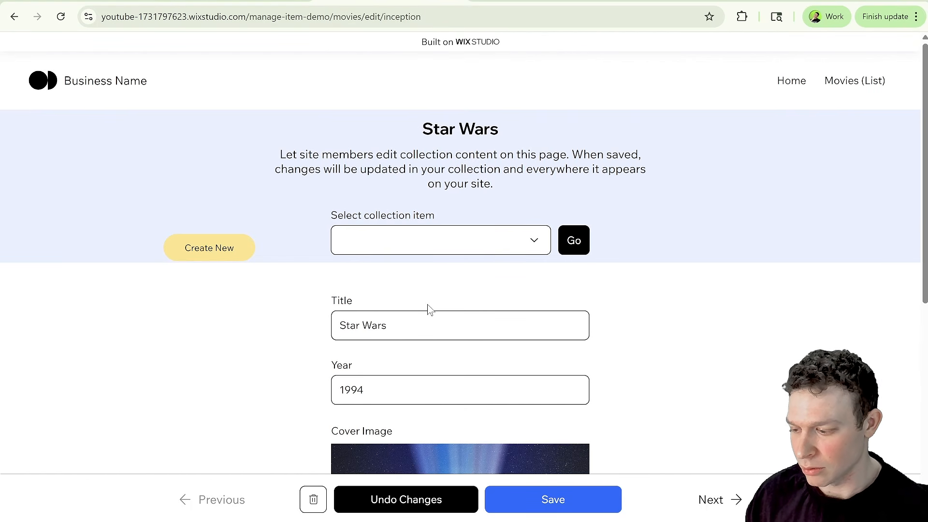
Reload the live page, pick Star Wars in the collection item selector and go to that item.
click(482, 249)
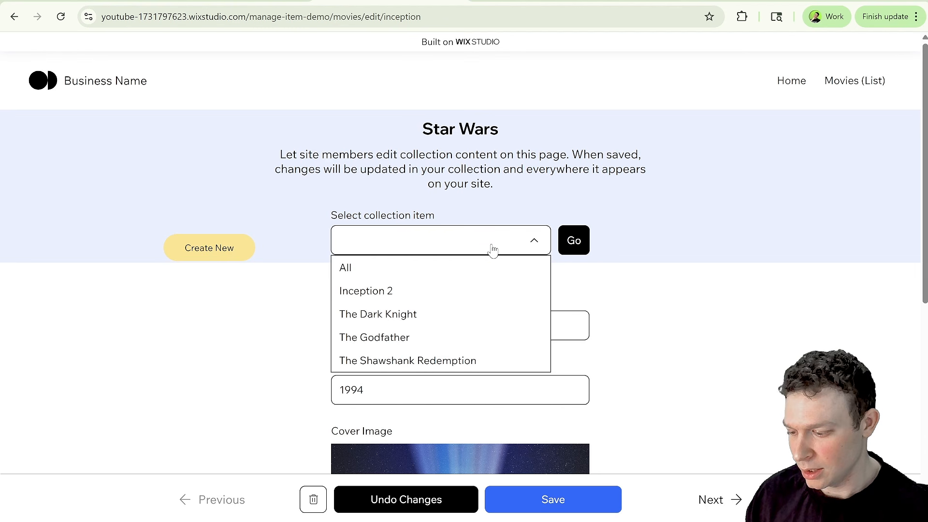
click(500, 241)
click(61, 16)
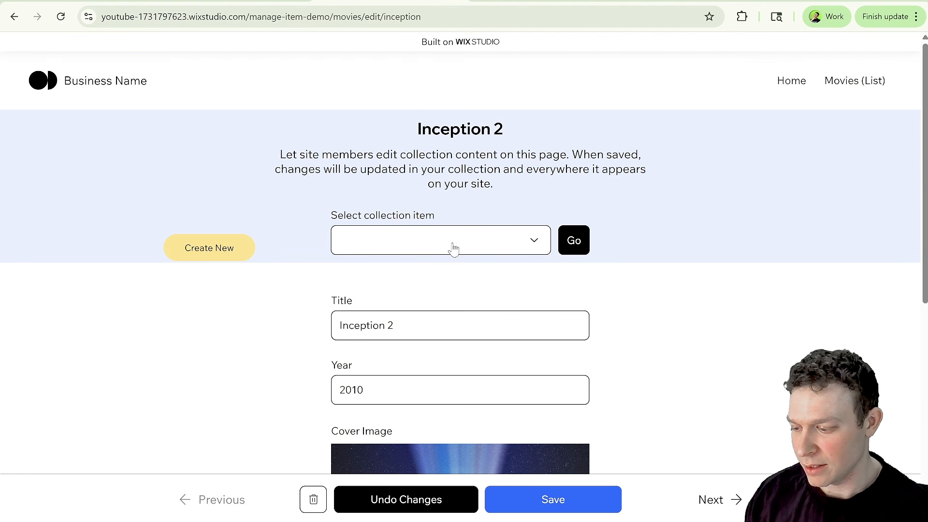
click(497, 245)
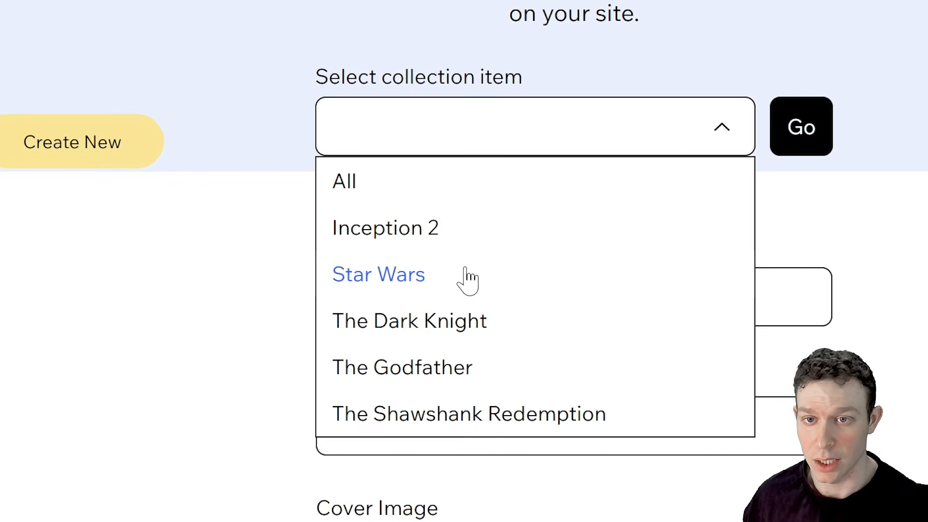
click(406, 315)
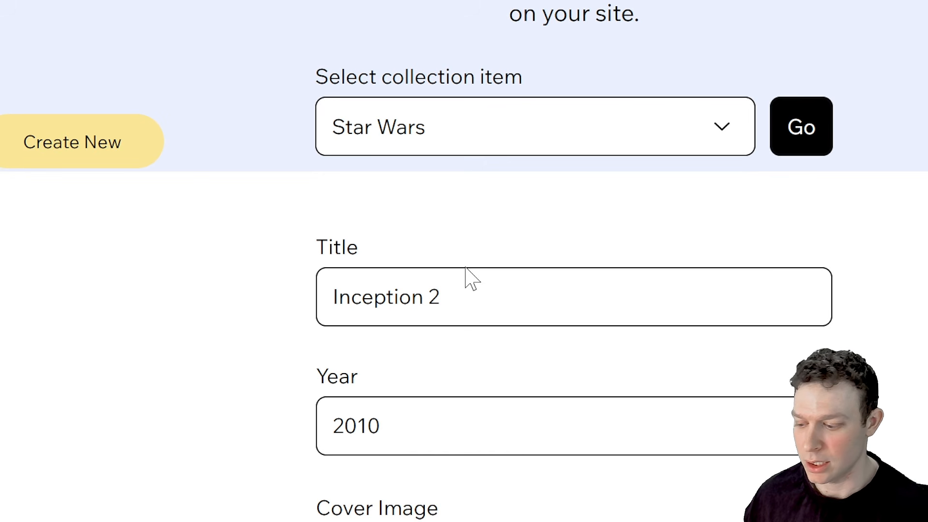
click(773, 139)
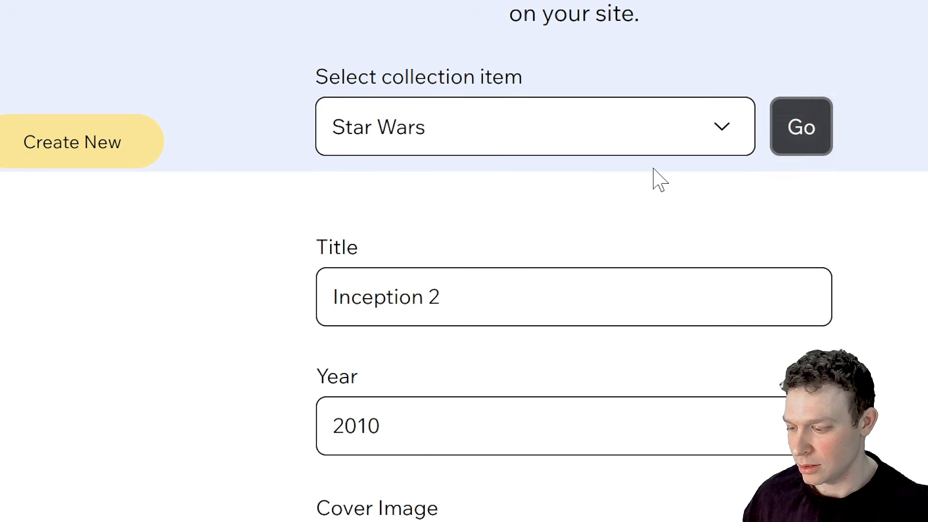
scroll(661, 186, down, 9)
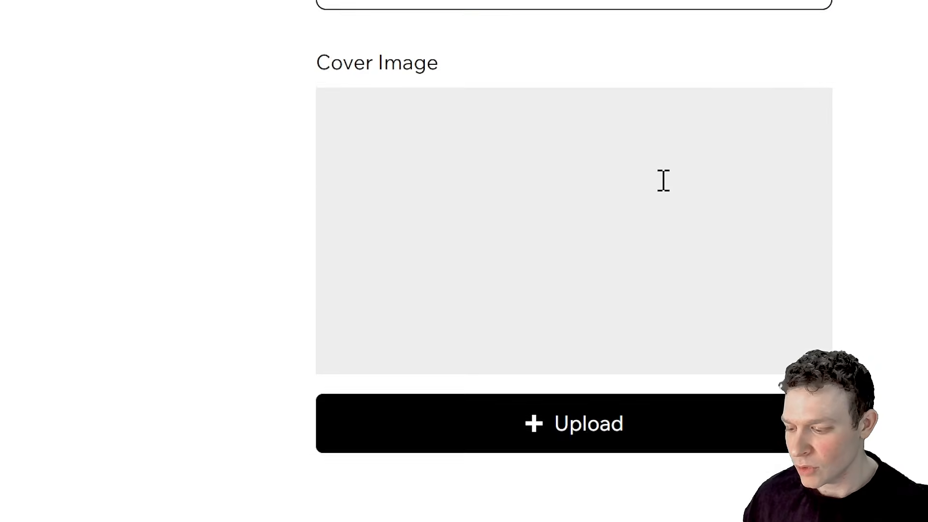
scroll(663, 180, up, 1)
scroll(663, 180, up, 8)
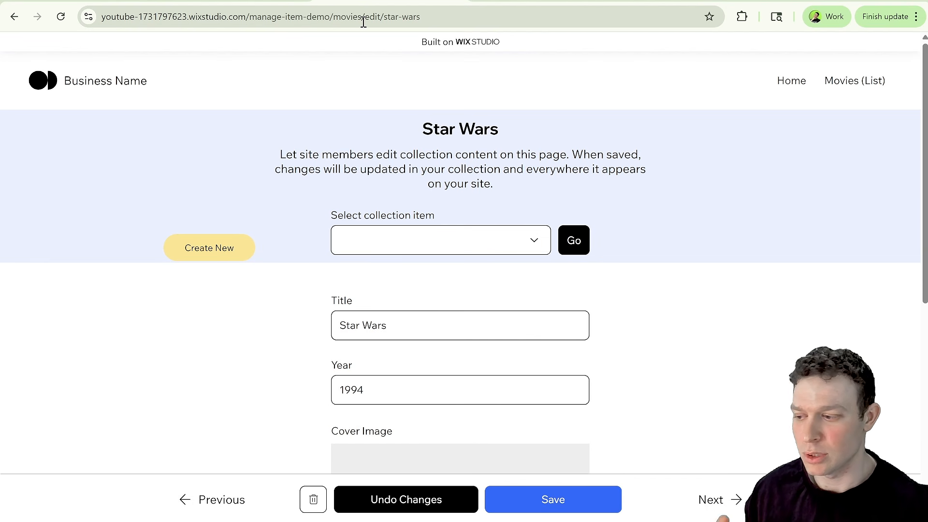
Inspect the Movies (Manage Item) page's SEO settings and URL slug structure in the editor.
click(262, 5)
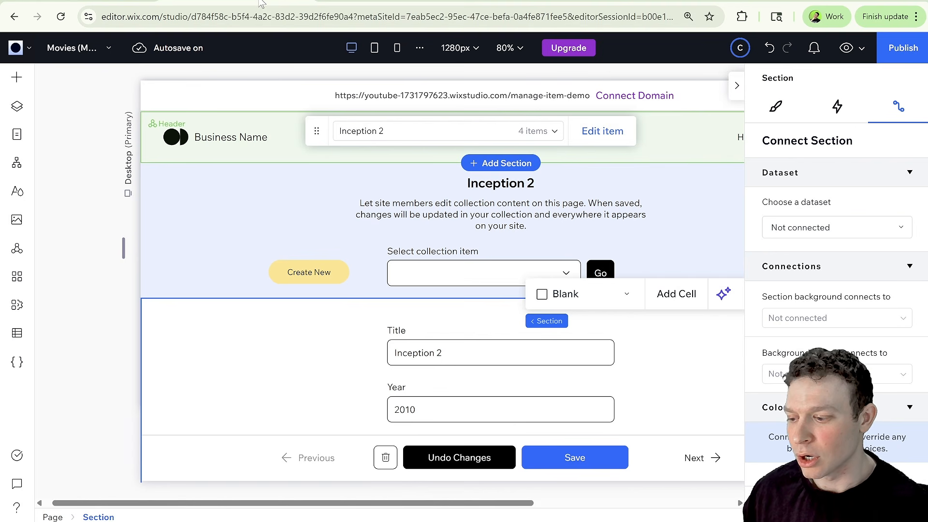
click(736, 86)
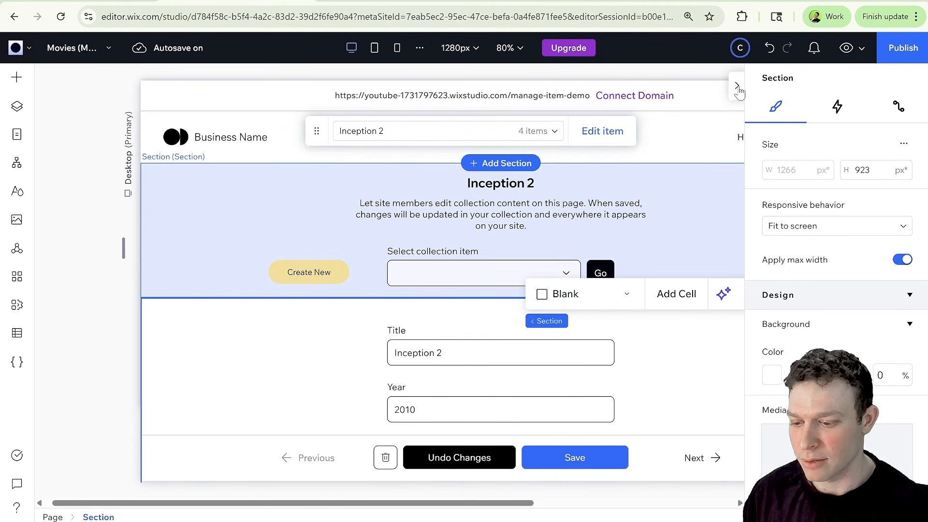
click(19, 135)
click(229, 244)
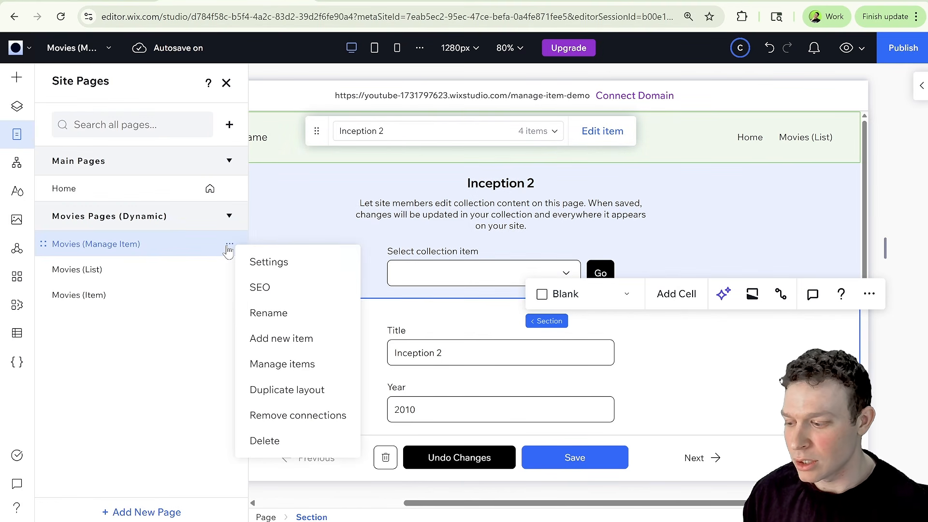
click(258, 287)
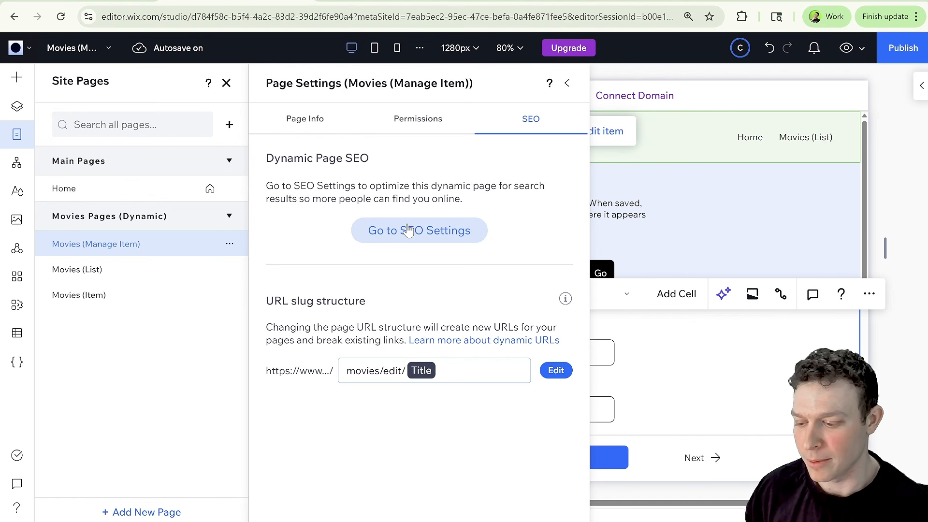
click(567, 84)
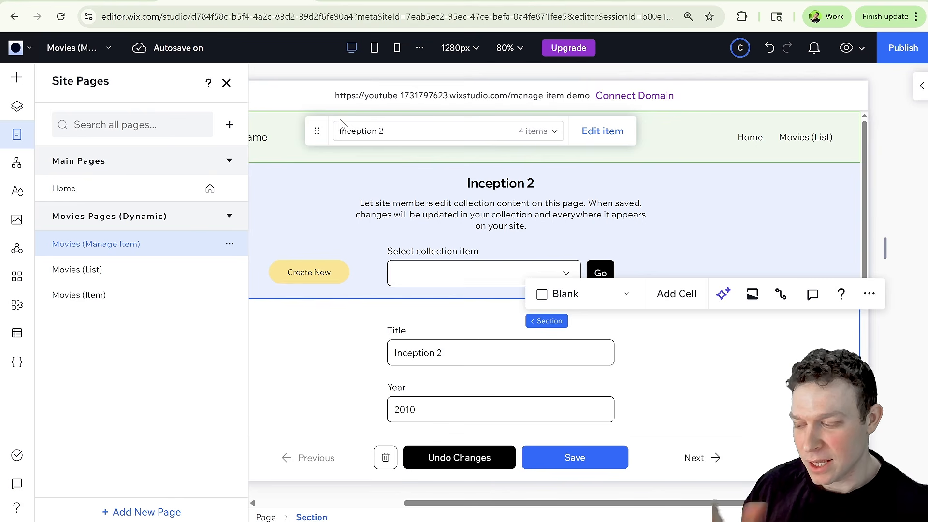
click(226, 83)
mouse_move(500, 176)
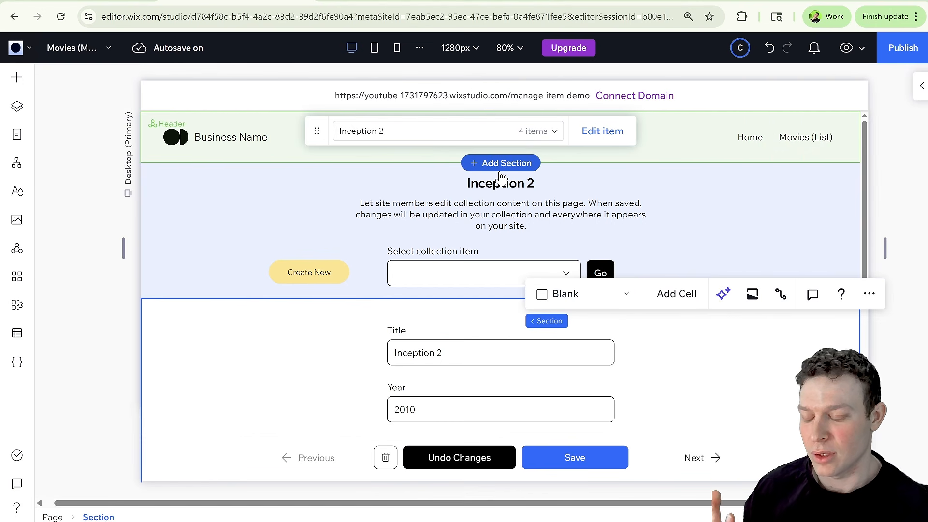